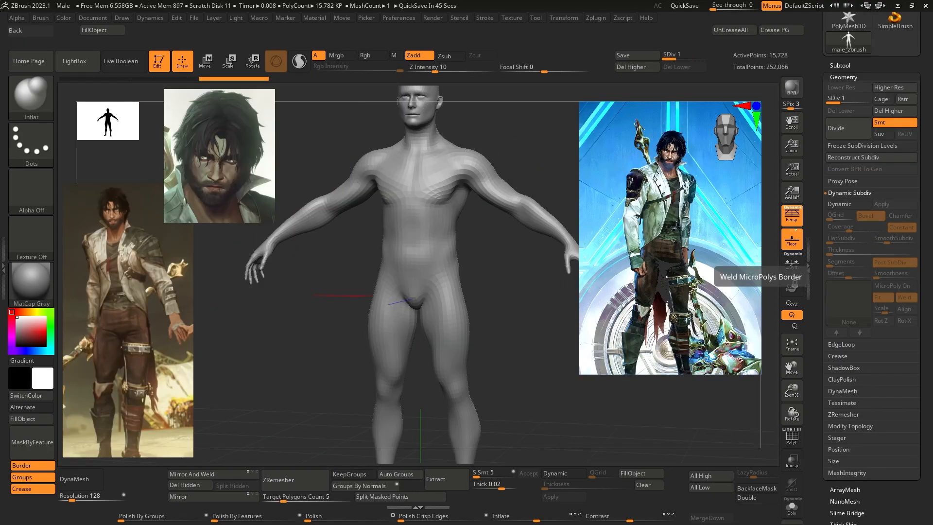
- Examine the male base mesh beside the character reference images from several distances
right_click(434, 364)
ctrl+right_drag(483, 232, 428, 253)
shift+right_drag(422, 195, 419, 188)
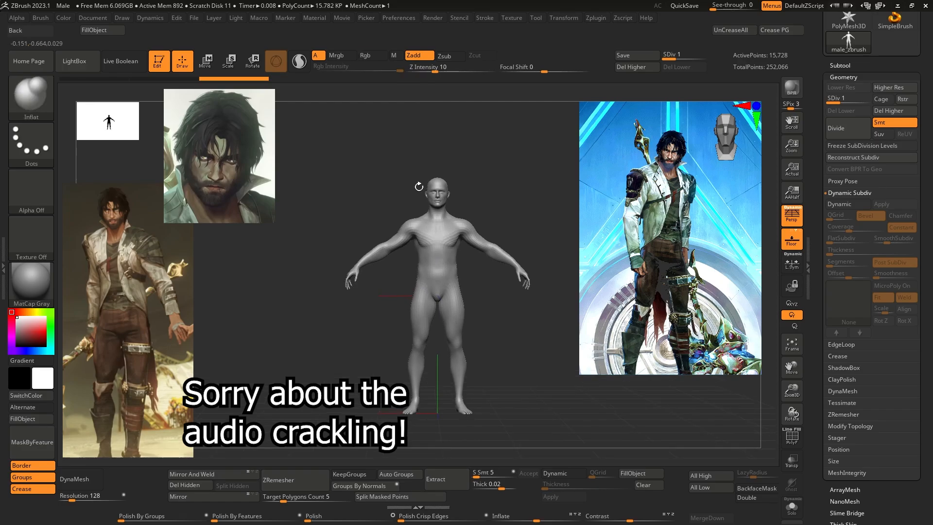
ctrl+right_drag(440, 223, 340, 258)
right_drag(341, 257, 469, 313)
alt+right_drag(469, 314, 448, 387)
mouse_move(516, 21)
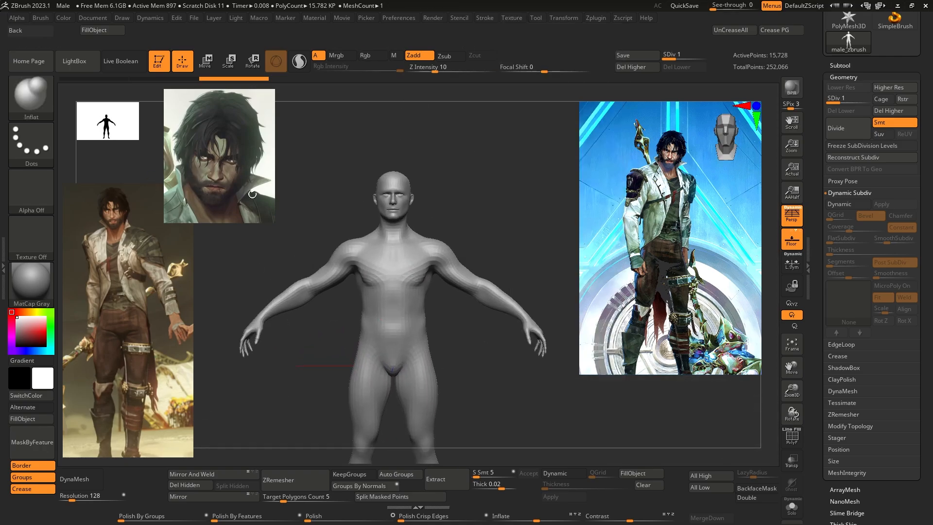
right_drag(252, 194, 248, 238)
alt+right_drag(323, 243, 574, 274)
- Select Texture 01, the gallery panorama, from the loaded textures and add it to Spotlight
mouse_move(514, 21)
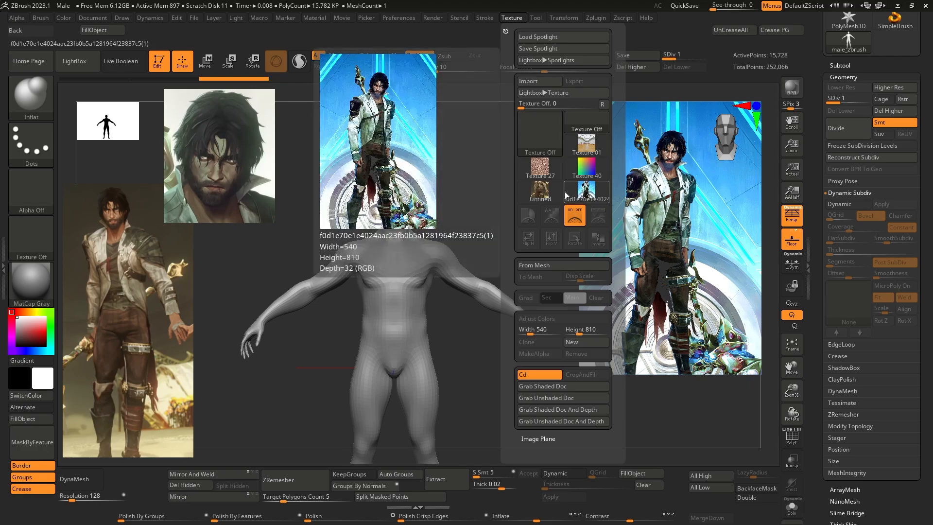
click(545, 132)
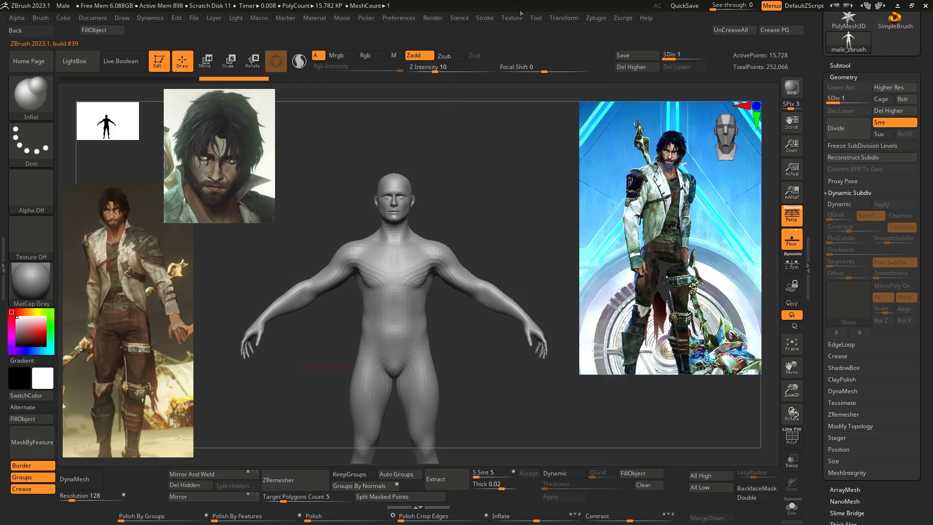
mouse_move(512, 19)
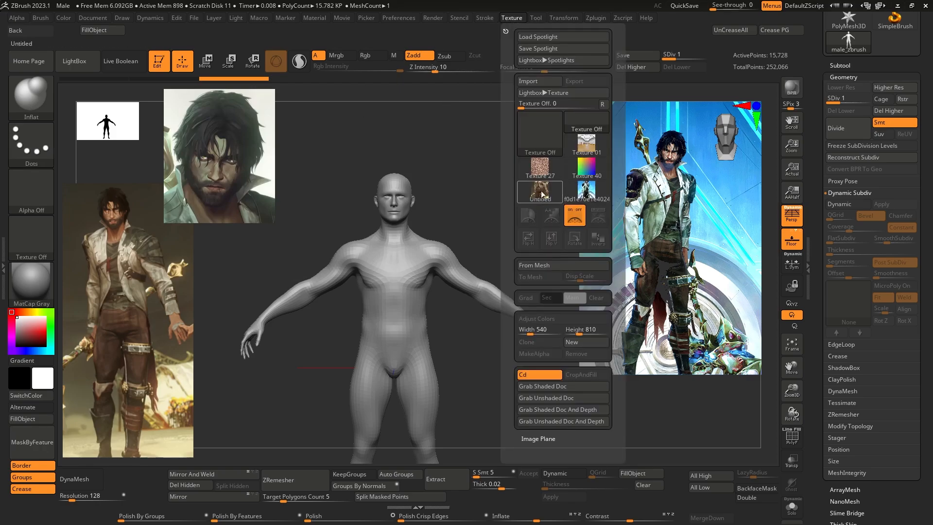
click(586, 191)
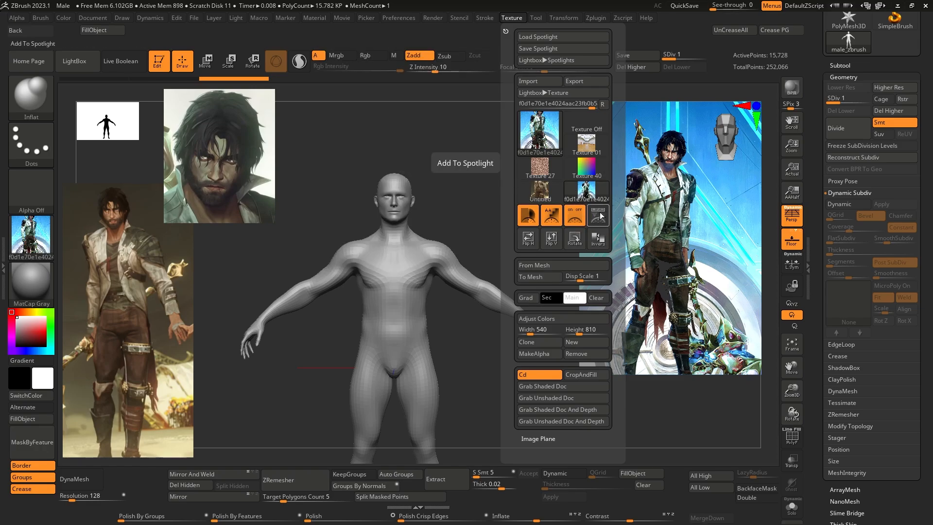
click(489, 20)
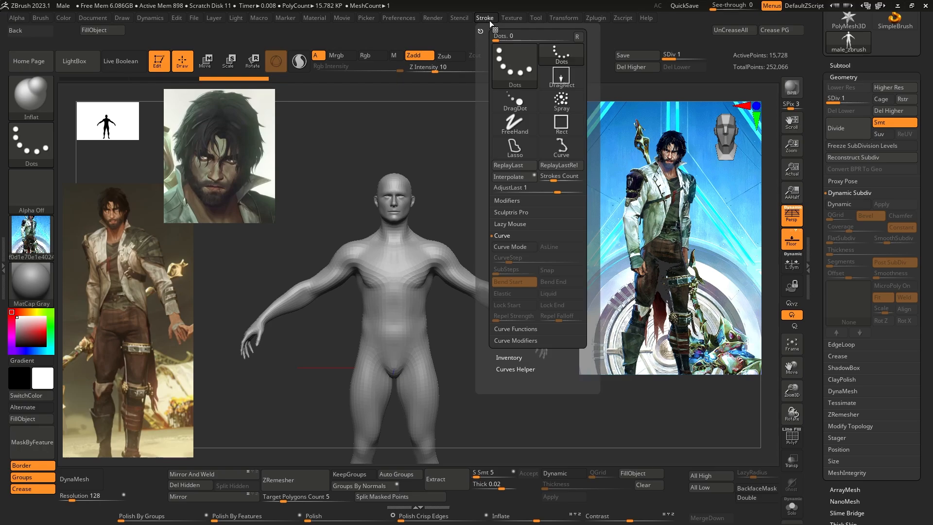
click(512, 18)
click(587, 143)
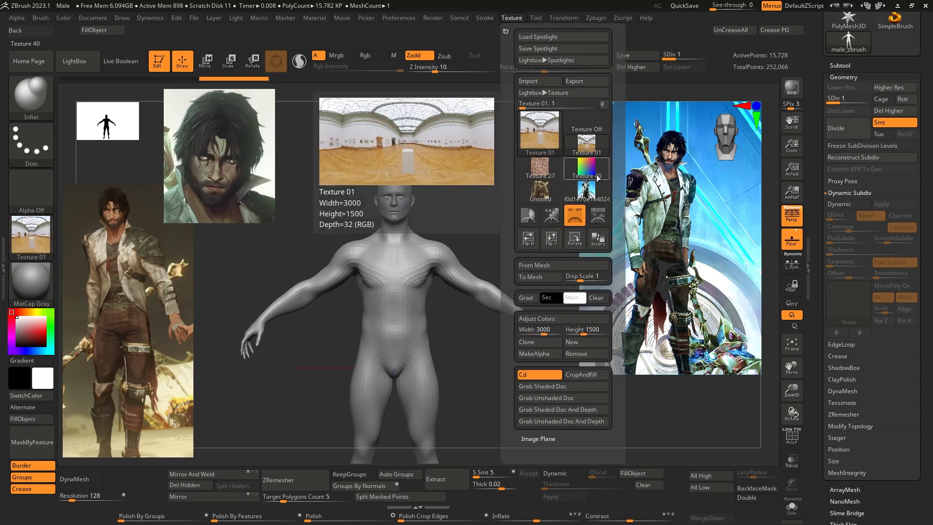
click(599, 217)
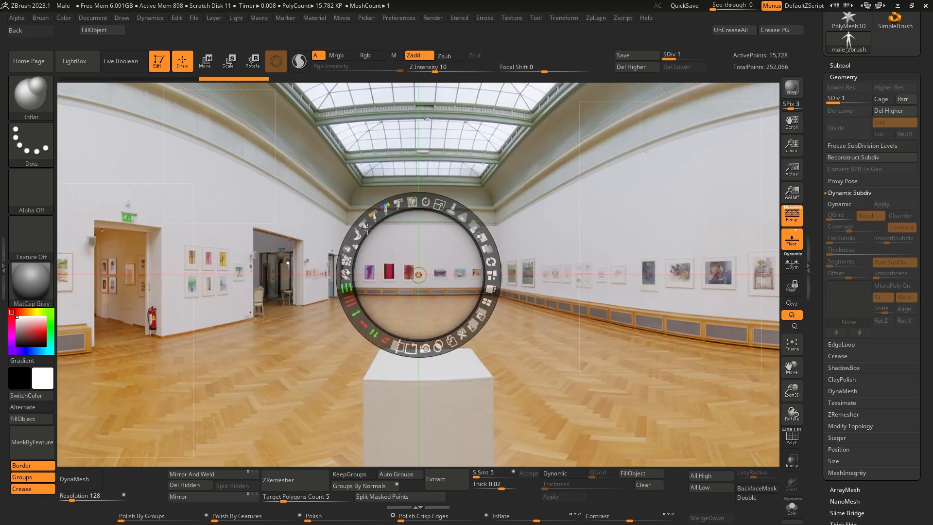
- Scale the gallery image down in Spotlight and place it over the figure's head between the reference images
drag(415, 159, 439, 243)
drag(463, 153, 407, 157)
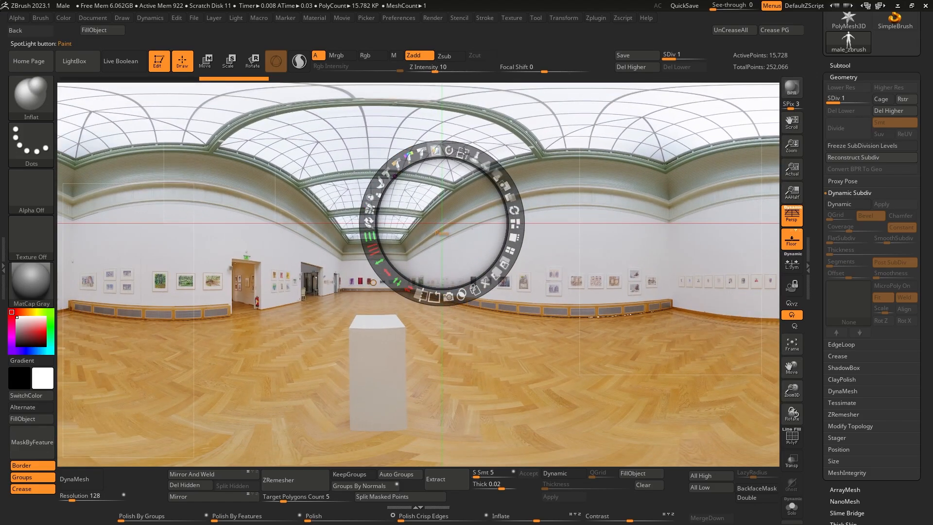
drag(463, 155, 391, 168)
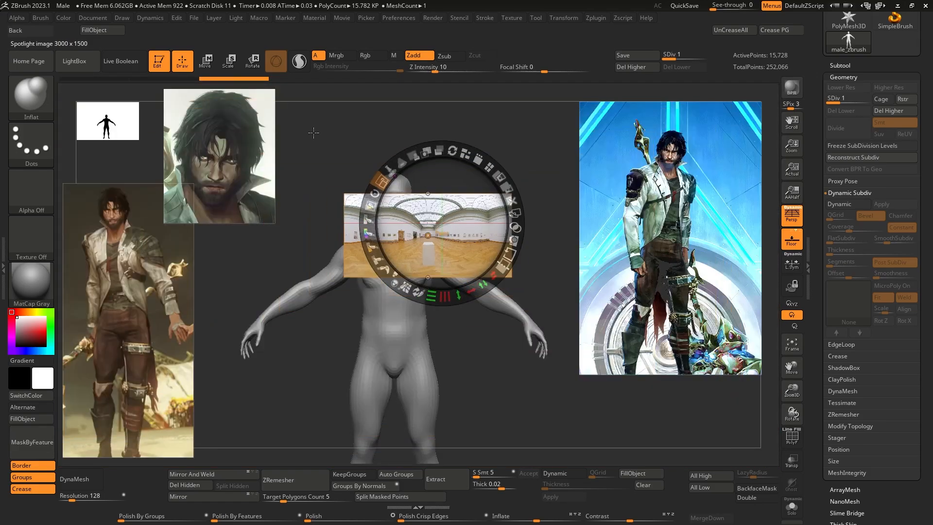
drag(370, 139, 352, 148)
drag(433, 211, 428, 147)
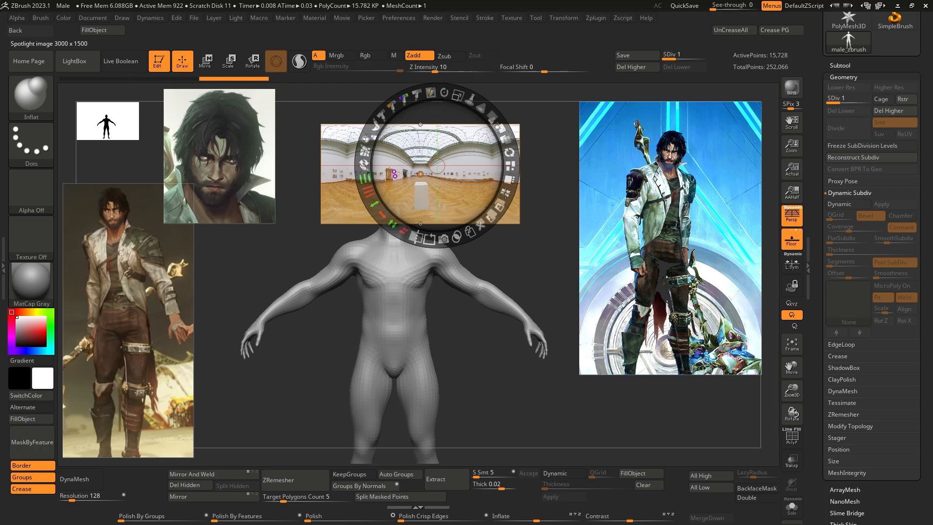
- Arrange the Spotlight images with Tile Unified, and undo the arrangement
click(505, 193)
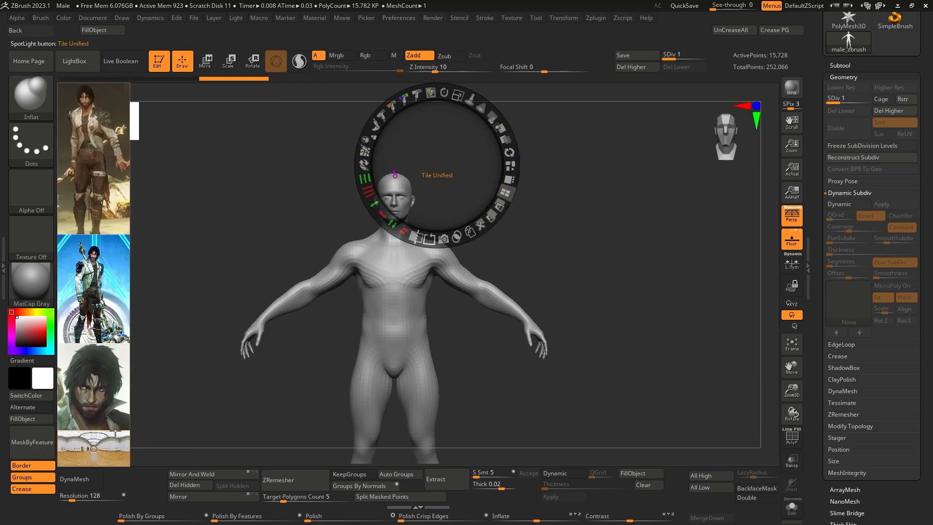
key(ctrl+z)
- Delete the gallery image from Spotlight and leave Spotlight editing with the references still displayed
drag(431, 160, 381, 244)
click(432, 308)
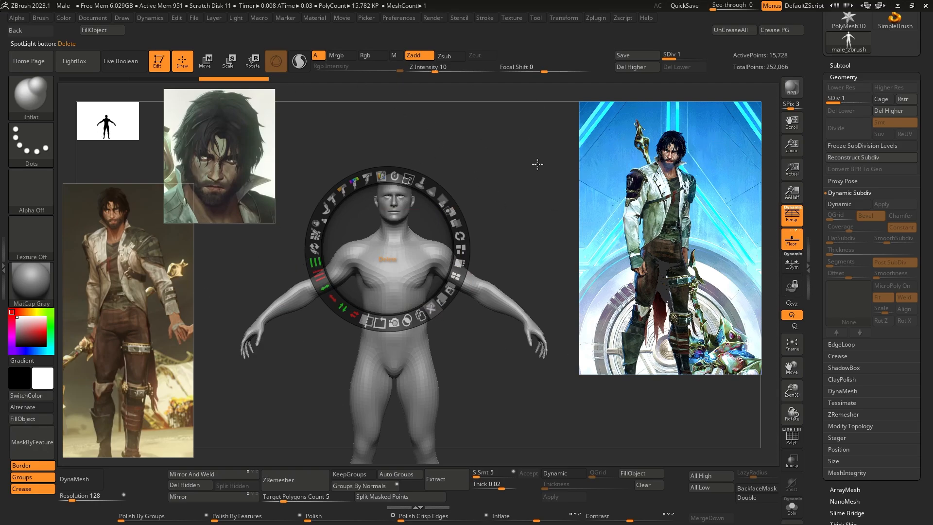
key(shift+z)
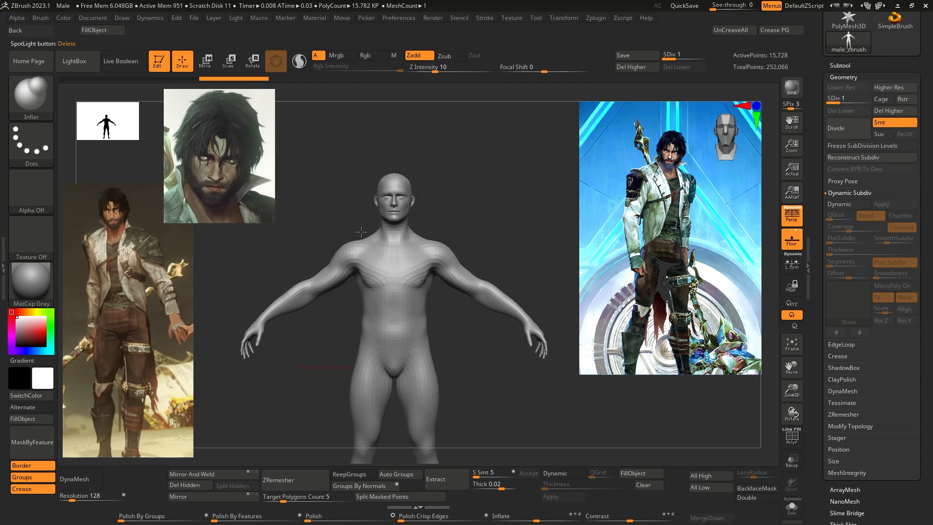
- Find the Spotlight Projection option in the Inflat brush's Samples settings and check that it is off
right_drag(435, 268, 439, 211)
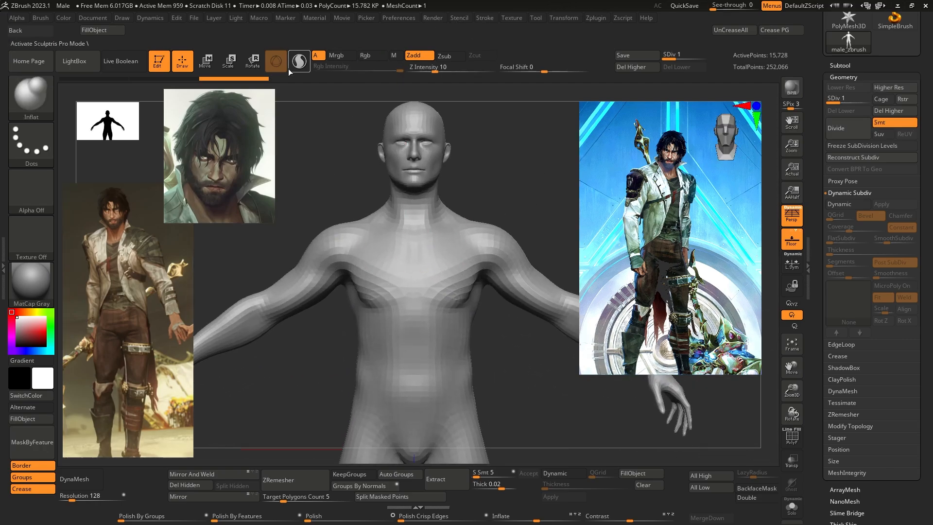
click(578, 19)
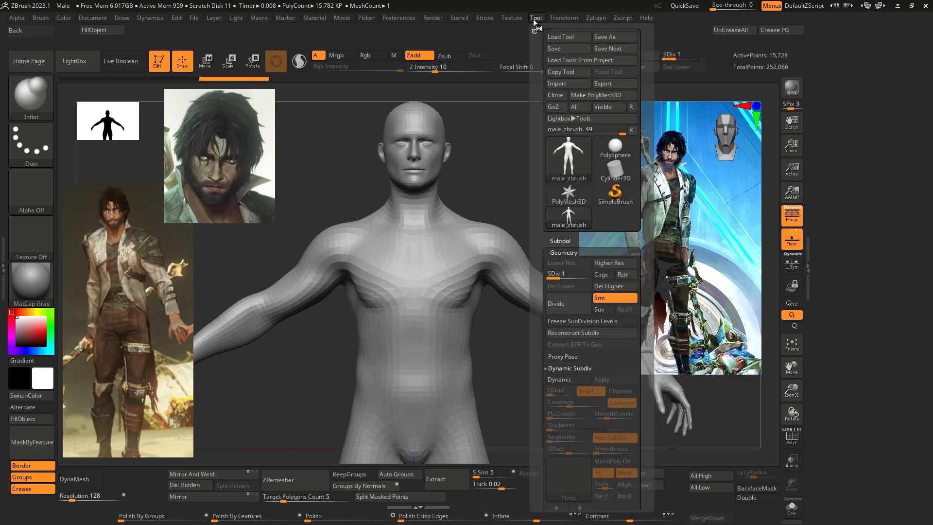
right_drag(471, 252, 502, 162)
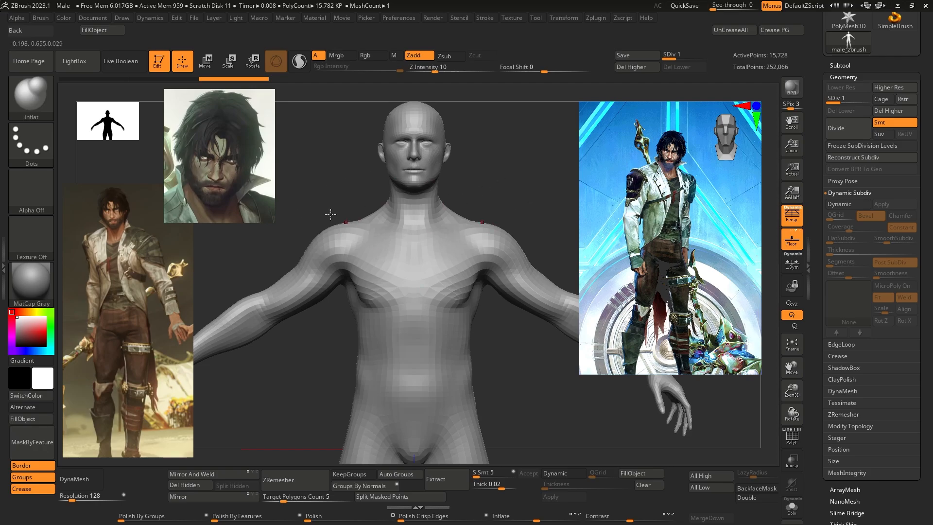
click(41, 18)
click(89, 424)
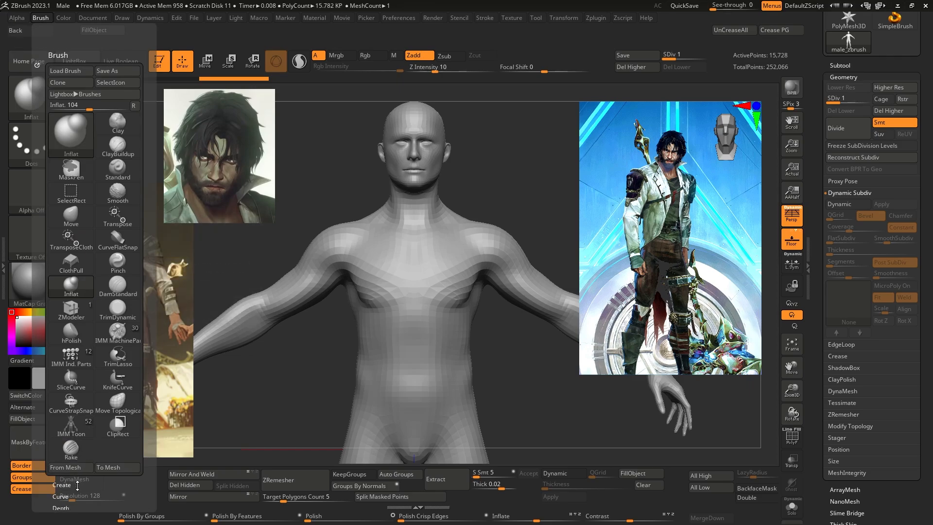
scroll(64, 340, down, 5)
click(63, 318)
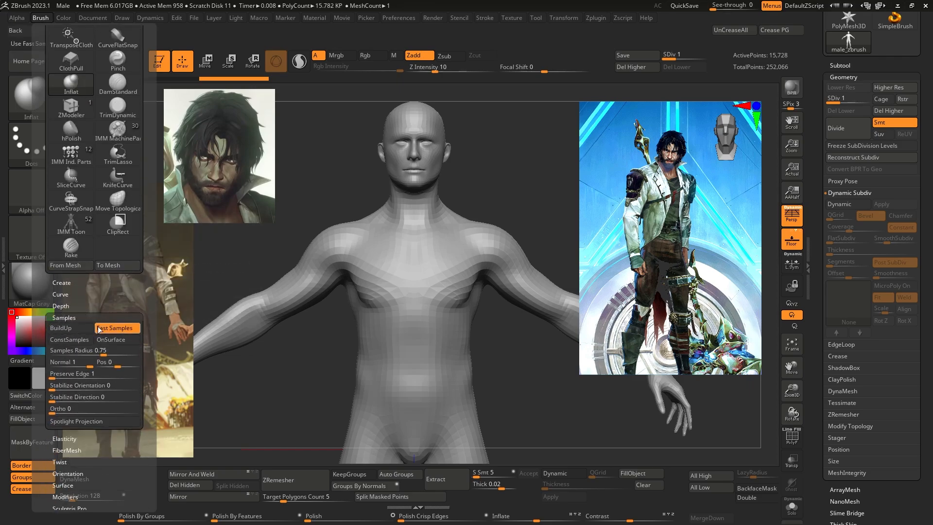
click(94, 423)
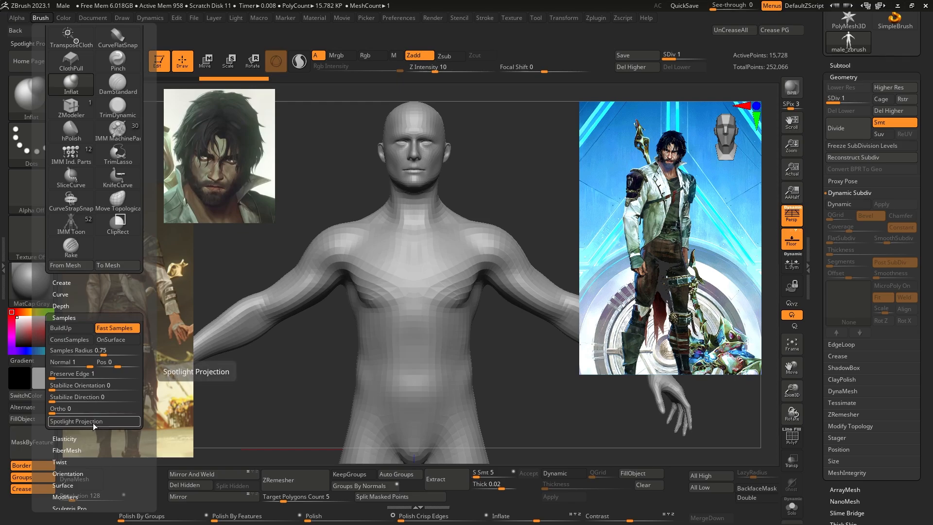
key(shift)
- Examine the base mesh's torso, arms and legs up close and at full length against the reference images
ctrl+right_drag(461, 242, 452, 155)
ctrl+right_drag(356, 236, 425, 258)
mouse_move(373, 301)
ctrl+right_down()
mouse_move(367, 273)
mouse_move(376, 300)
ctrl+right_up()
right_drag(376, 300, 365, 277)
ctrl+right_drag(384, 248, 438, 297)
mouse_move(437, 298)
right_down()
mouse_move(428, 304)
mouse_move(438, 282)
right_up()
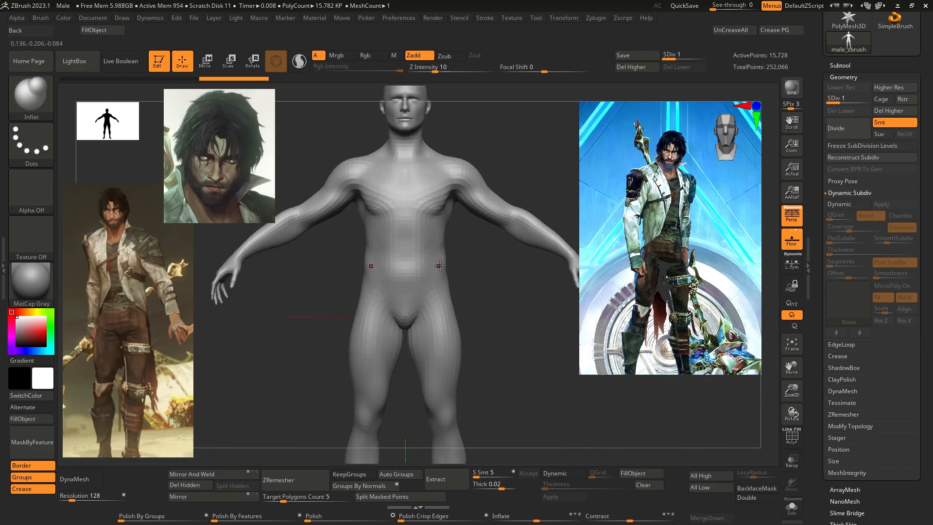
alt+right_drag(439, 248, 397, 299)
ctrl+right_drag(418, 265, 401, 243)
alt+right_drag(384, 325, 419, 268)
ctrl+right_drag(461, 376, 476, 294)
ctrl+right_drag(457, 263, 434, 320)
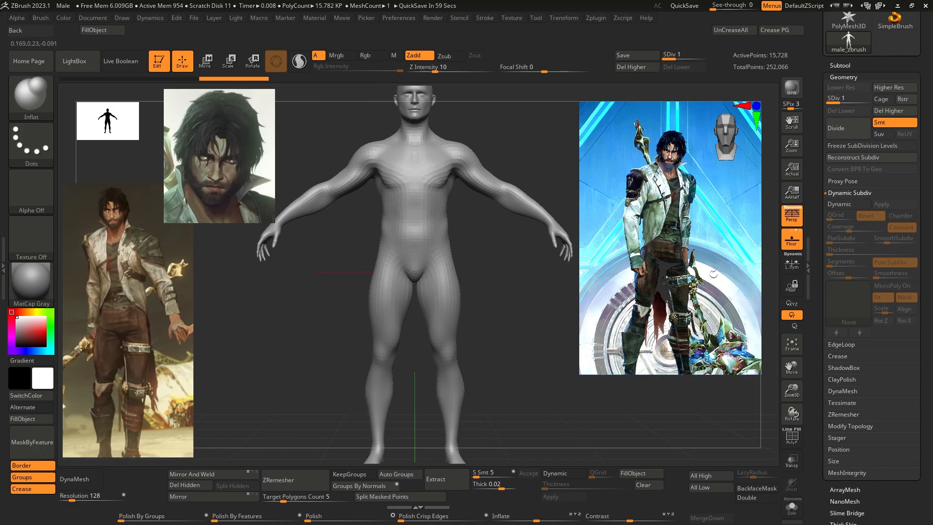
right_drag(394, 181, 449, 360)
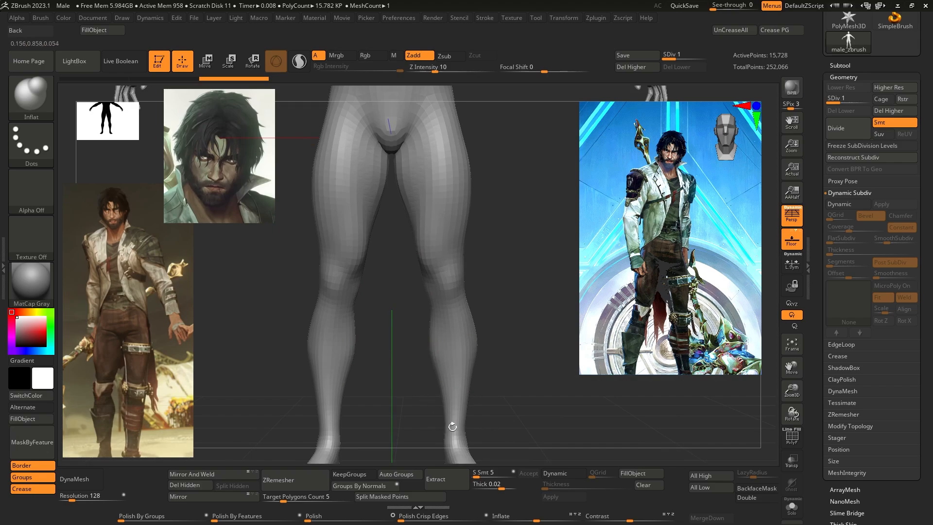
ctrl+right_drag(503, 384, 423, 318)
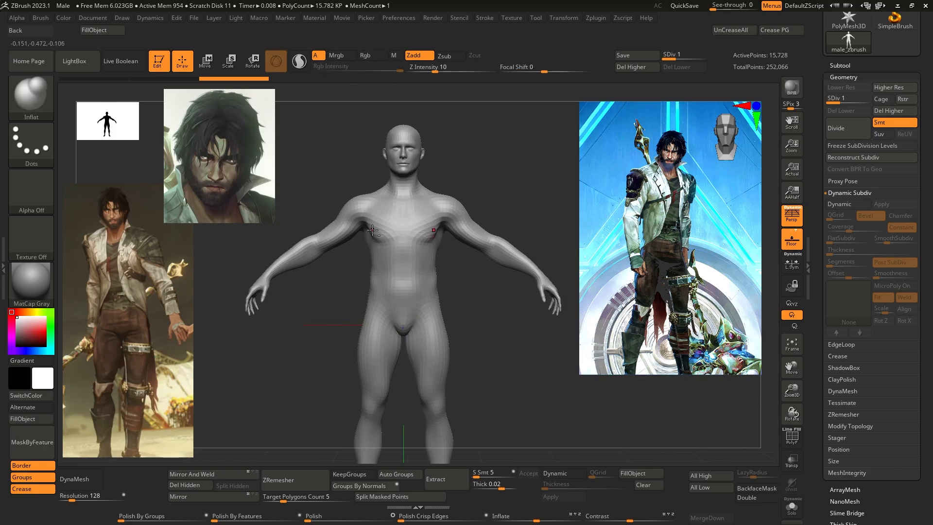
alt+right_drag(372, 230, 387, 253)
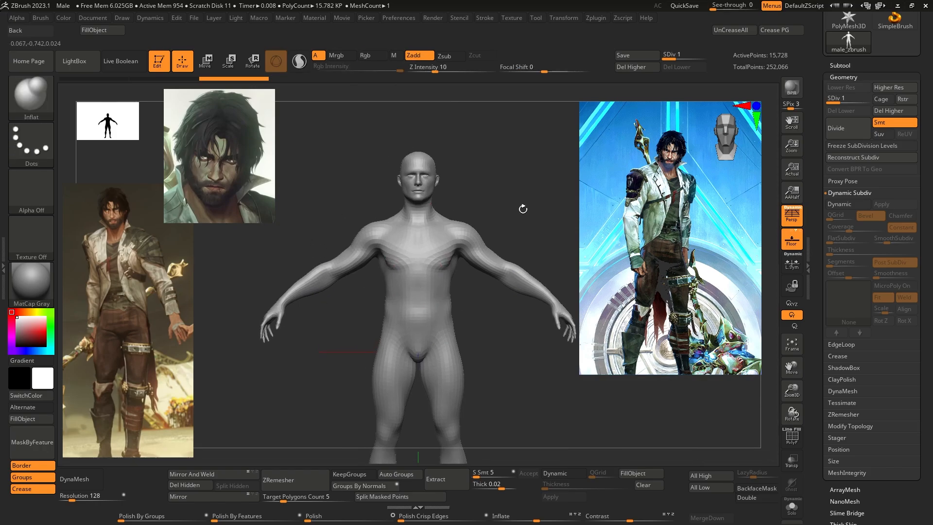
- Mask both arms and the outer sides of the torso symmetrically with a rectangular mask
key(ctrl)
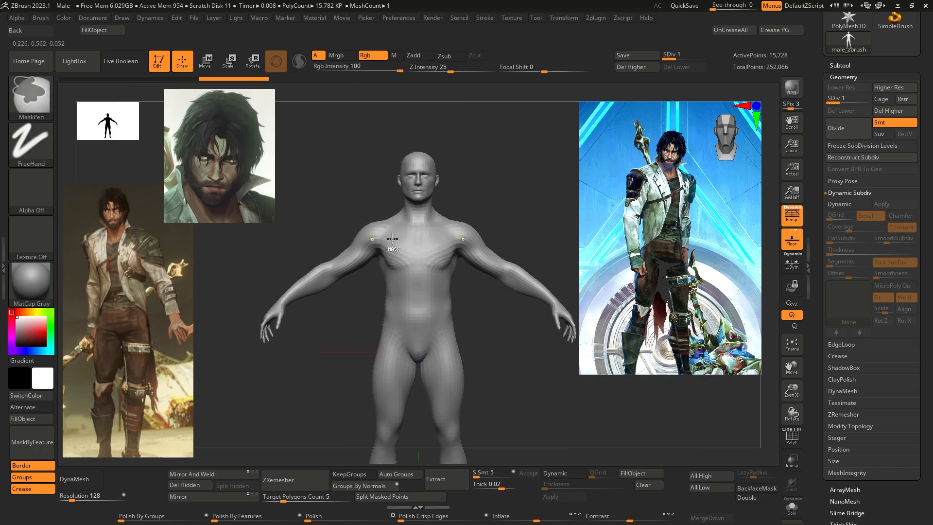
right_drag(433, 259, 324, 279)
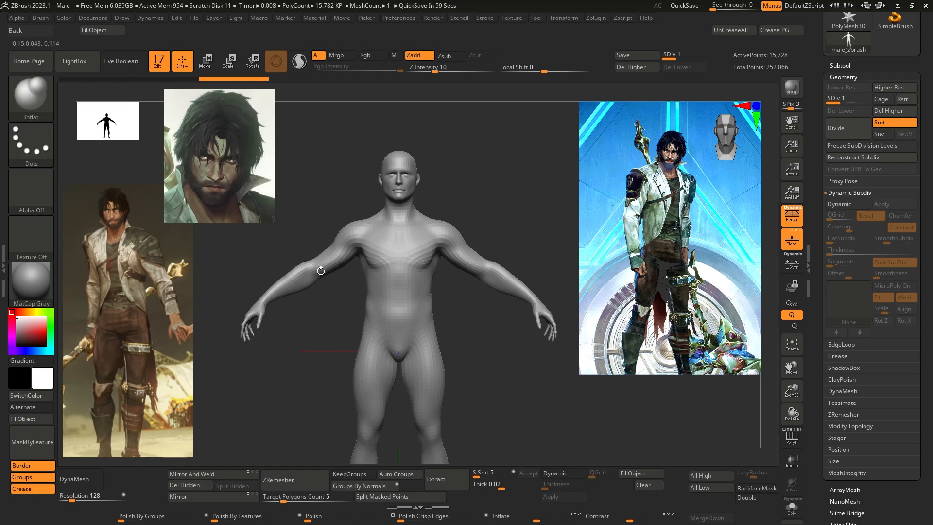
key(ctrl)
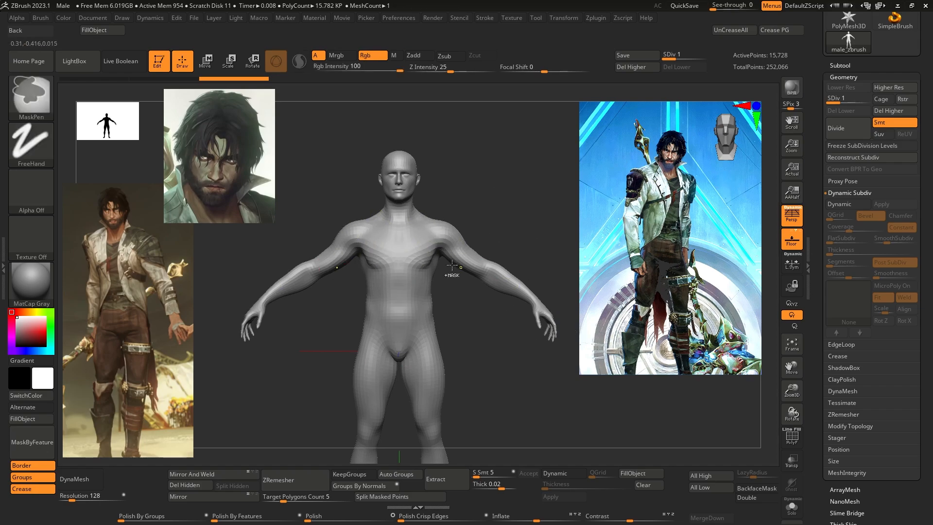
ctrl+drag(427, 207, 588, 348)
key(ctrl)
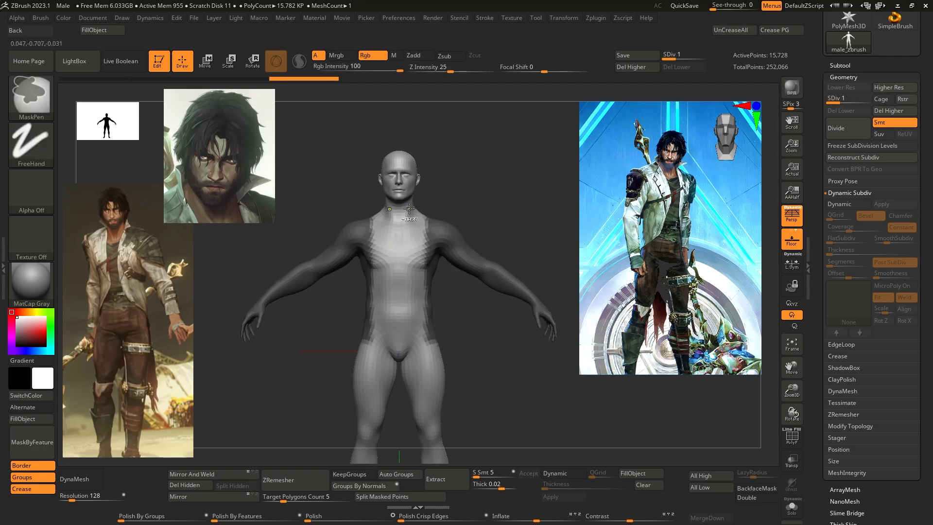
- Extend the torso mask closer to the body's centre line and clear the mask from both hands
ctrl+drag(547, 188, 418, 343)
mouse_move(545, 311)
mouse_down()
mouse_move(496, 205)
mouse_move(457, 345)
mouse_up()
key(shift)
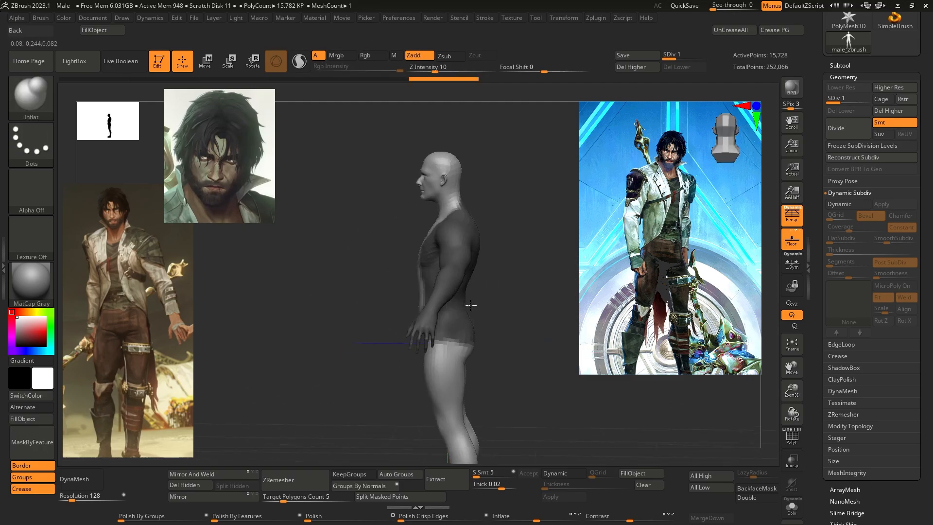
shift+right_drag(434, 284, 389, 311)
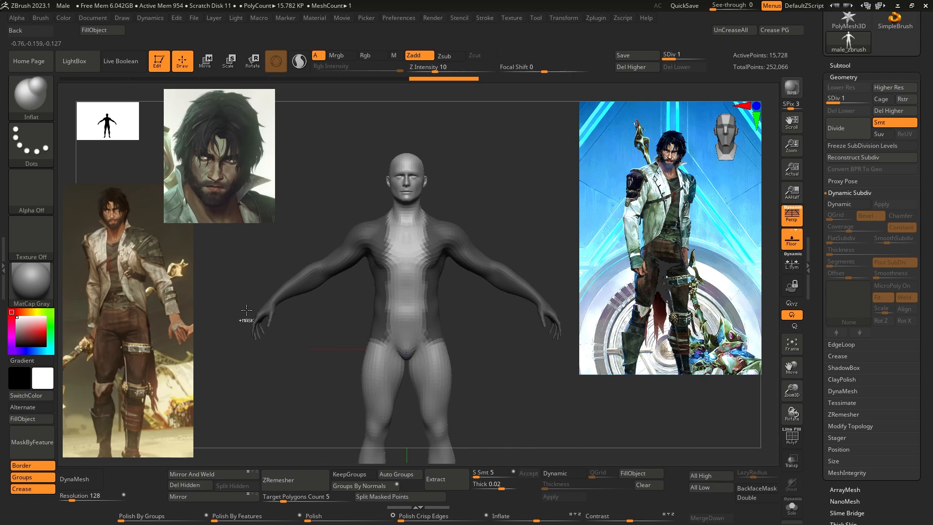
mouse_move(555, 331)
shift+right_down()
mouse_move(467, 334)
mouse_move(459, 287)
shift+right_up()
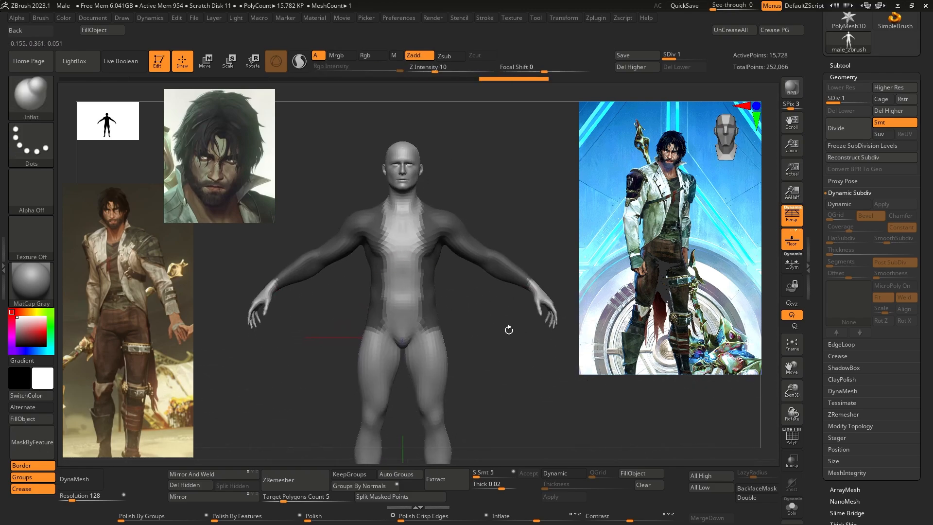
- Extract the masked arms and torso sides as a jacket shell with a thickness of 0.00294
scroll(846, 297, down, 5)
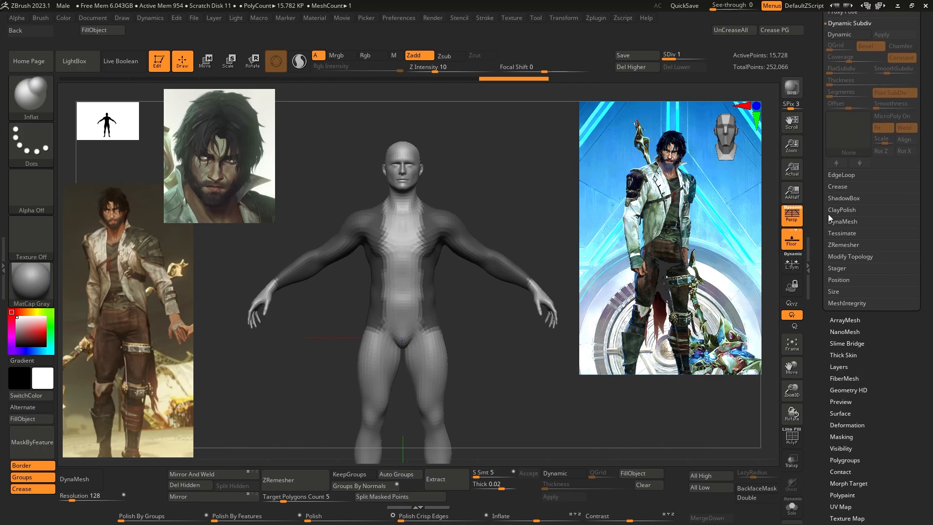
click(844, 197)
scroll(827, 233, up, 6)
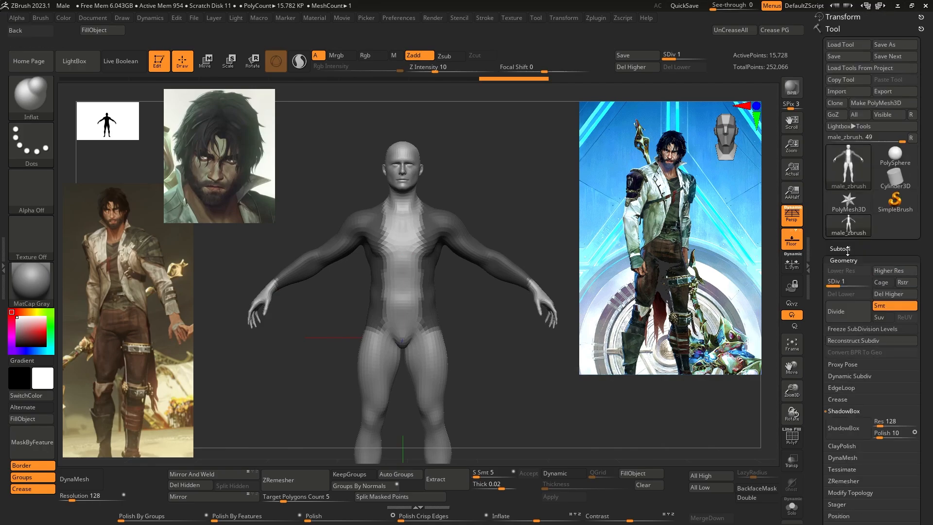
click(841, 249)
scroll(840, 275, down, 6)
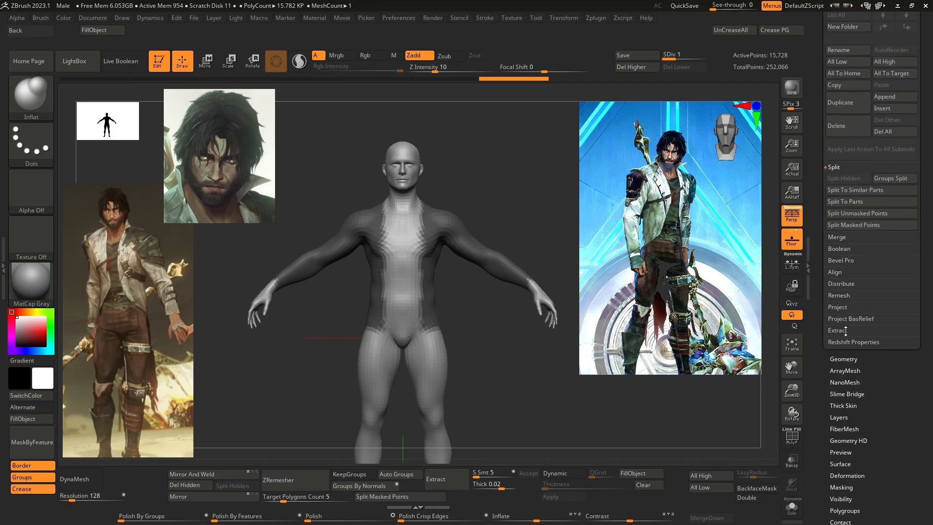
click(841, 331)
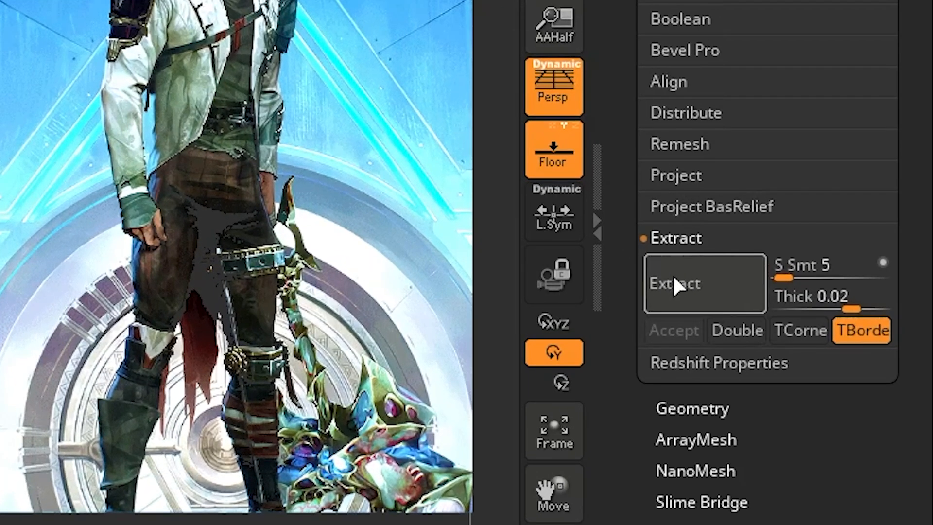
click(716, 297)
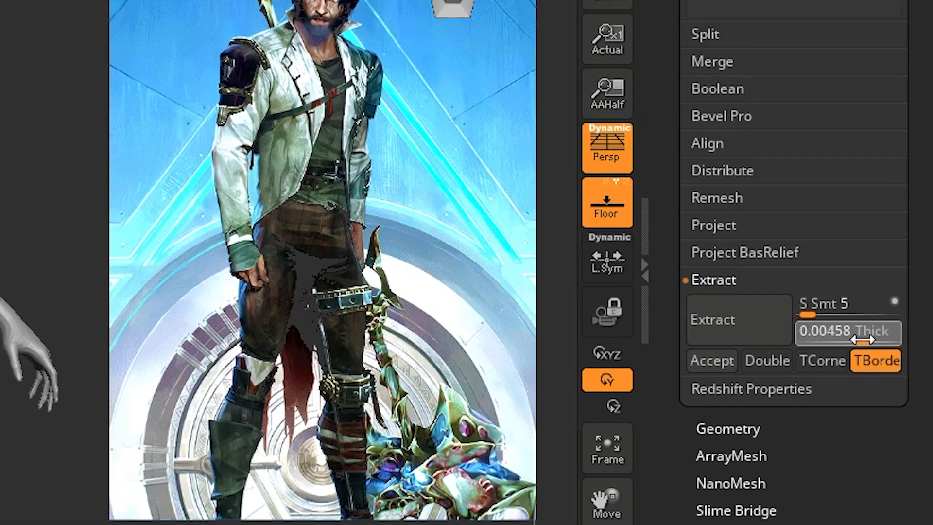
click(861, 340)
click(702, 320)
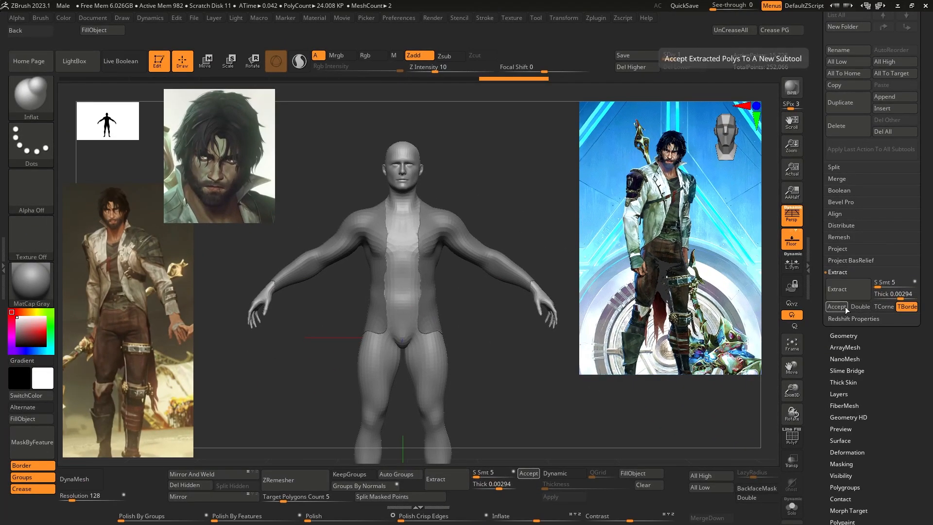
- Accept the extracted jacket as a new subtool and clear the mask
click(834, 307)
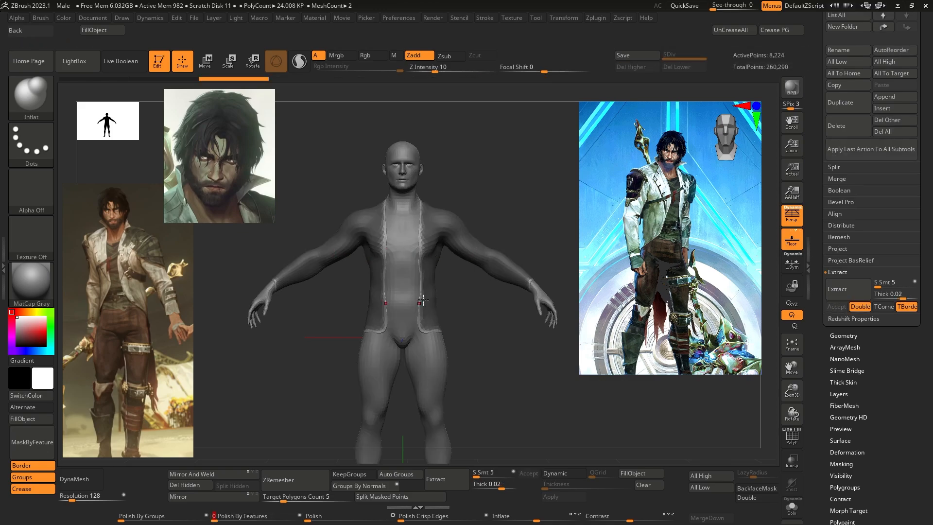
mouse_move(224, 321)
mouse_down()
mouse_move(438, 321)
mouse_move(379, 320)
mouse_move(400, 319)
mouse_up()
mouse_move(520, 315)
ctrl+mouse_down()
mouse_move(538, 334)
mouse_move(527, 379)
mouse_move(466, 341)
ctrl+mouse_up()
- Try to isolate one polygroup of the extracted jacket and delete its hidden polygons
ctrl+shift+click(425, 280)
mouse_move(470, 291)
mouse_down()
mouse_move(422, 296)
mouse_move(452, 301)
mouse_move(300, 306)
mouse_move(311, 277)
mouse_up()
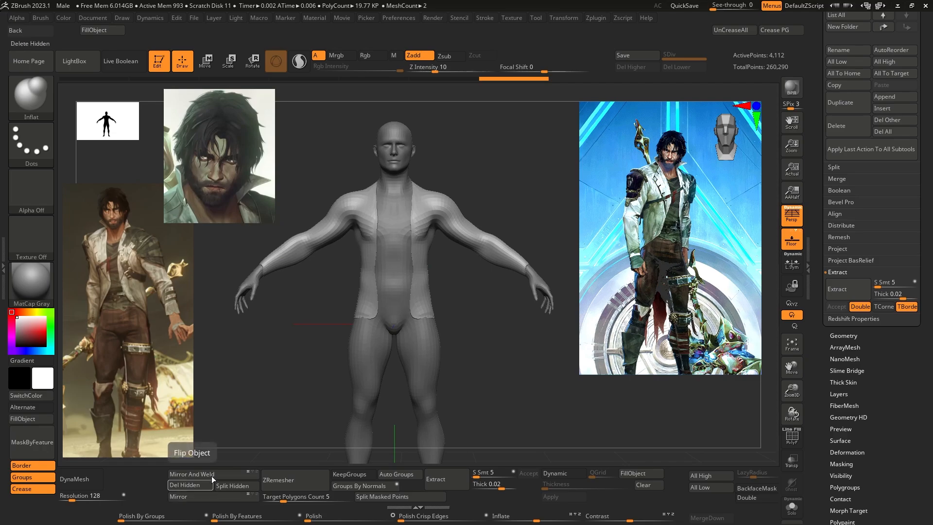
ctrl+shift+click(297, 355)
alt+drag(312, 340, 426, 269)
right_drag(431, 272, 716, 273)
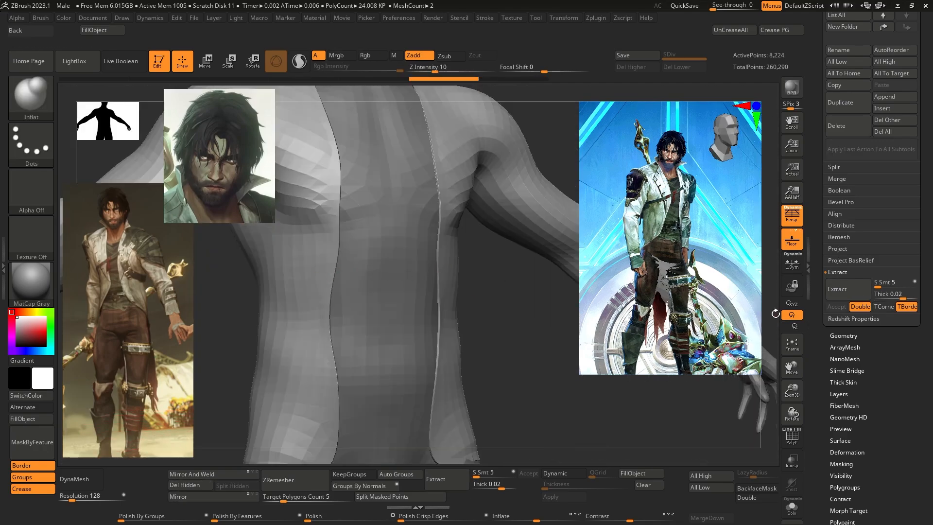
- Select the extracted jacket subtool, Extract2, and display its polyframe
right_drag(343, 206, 390, 309)
drag(834, 39, 818, 176)
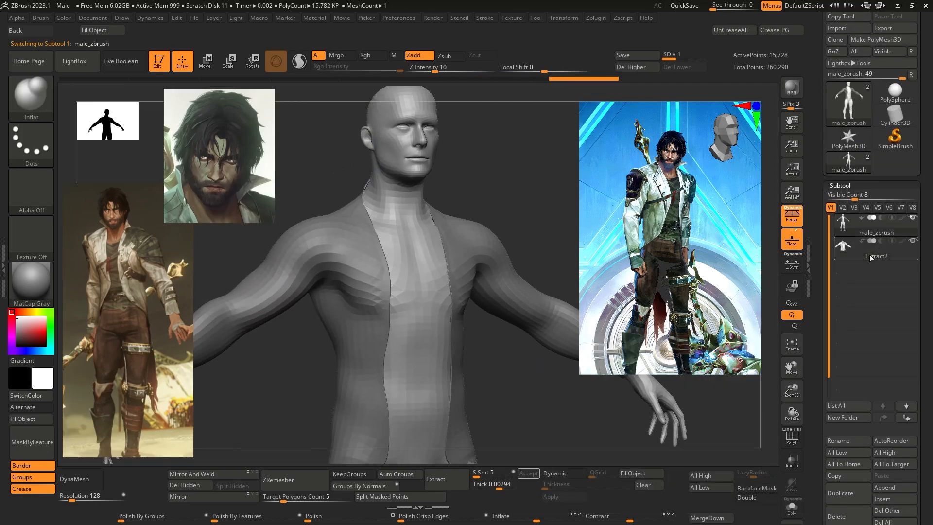
click(874, 252)
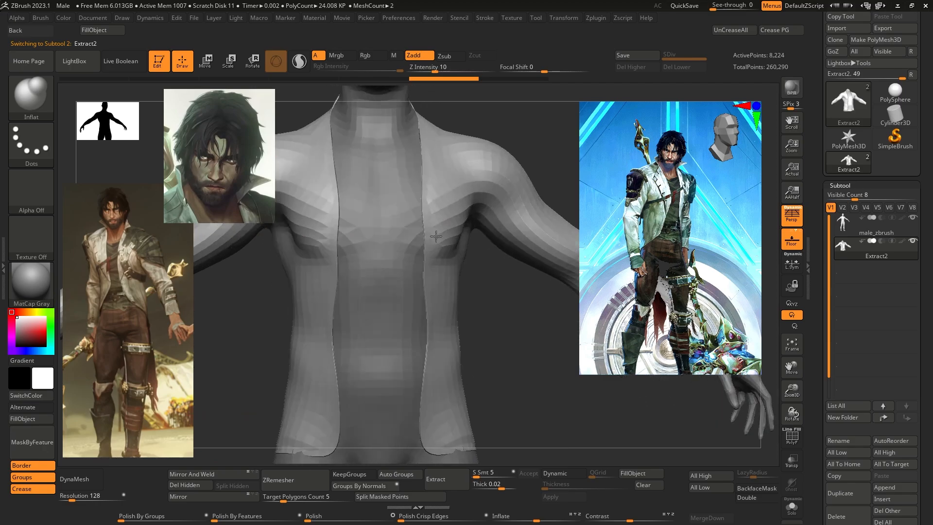
key(shift)
mouse_move(418, 234)
right_down()
mouse_move(463, 227)
mouse_move(494, 204)
mouse_move(411, 222)
mouse_move(448, 214)
mouse_move(452, 243)
mouse_move(486, 277)
mouse_move(531, 299)
mouse_move(469, 210)
mouse_move(484, 216)
mouse_move(460, 319)
right_up()
key(shift+f)
- Isolate the jacket's red outer polygroup and delete the hidden geometry to leave a single-layer shell
key(ctrl+shift)
key(s)
ctrl+shift+click(455, 185)
ctrl+right_drag(430, 316, 411, 277)
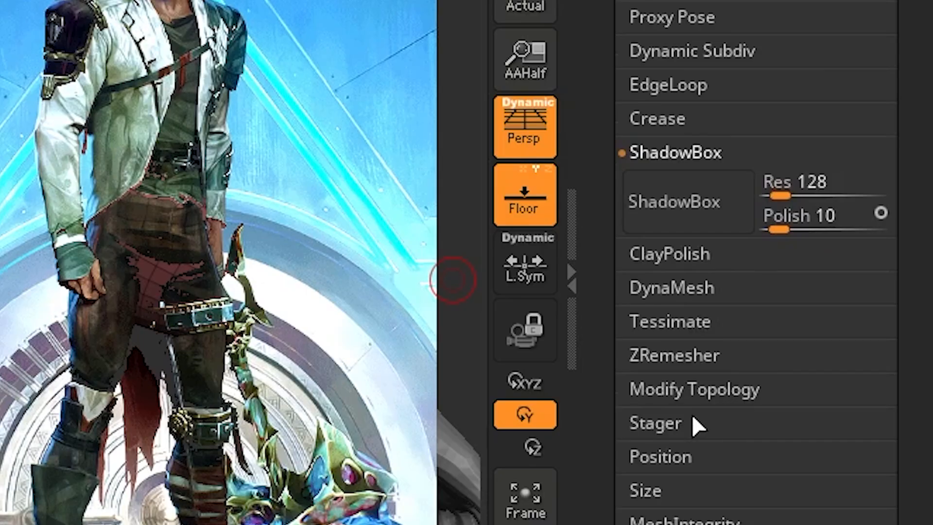
click(850, 306)
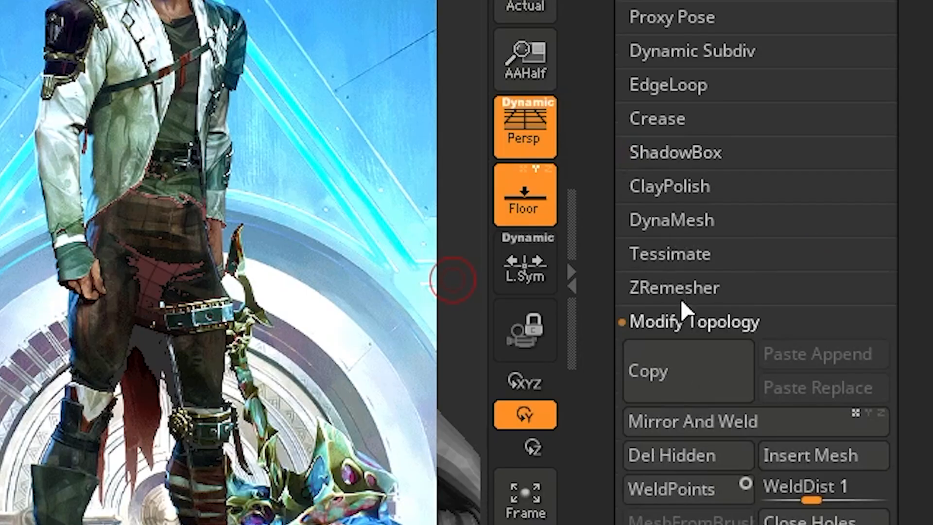
drag(612, 319, 627, 141)
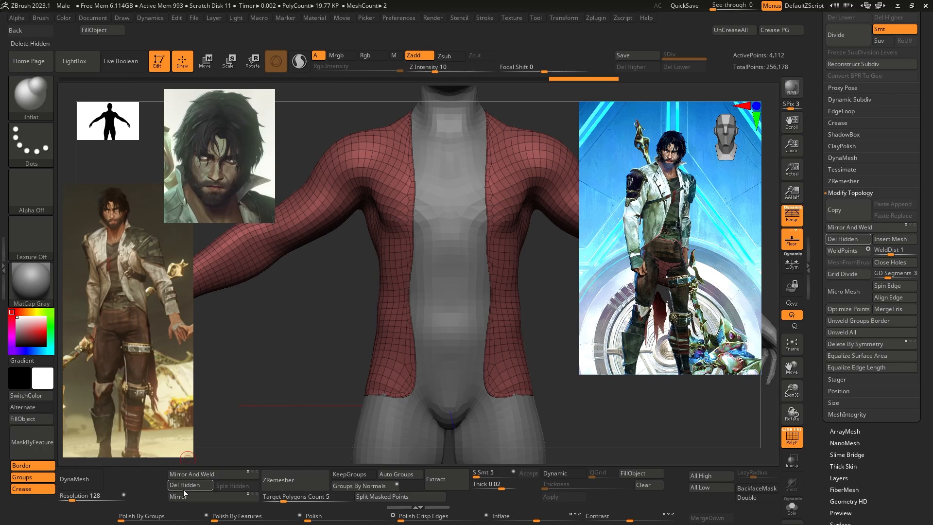
- Check the single-layer jacket by hiding and showing its polygroup and viewing it on the full figure
mouse_move(234, 423)
mouse_down()
mouse_move(448, 271)
mouse_move(472, 276)
mouse_move(500, 333)
mouse_move(549, 333)
mouse_move(404, 345)
mouse_up()
ctrl+shift+drag(562, 388, 445, 226)
ctrl+shift+click(408, 384)
ctrl+shift+drag(564, 384, 460, 292)
ctrl+shift+click(374, 326)
alt+drag(359, 321, 229, 467)
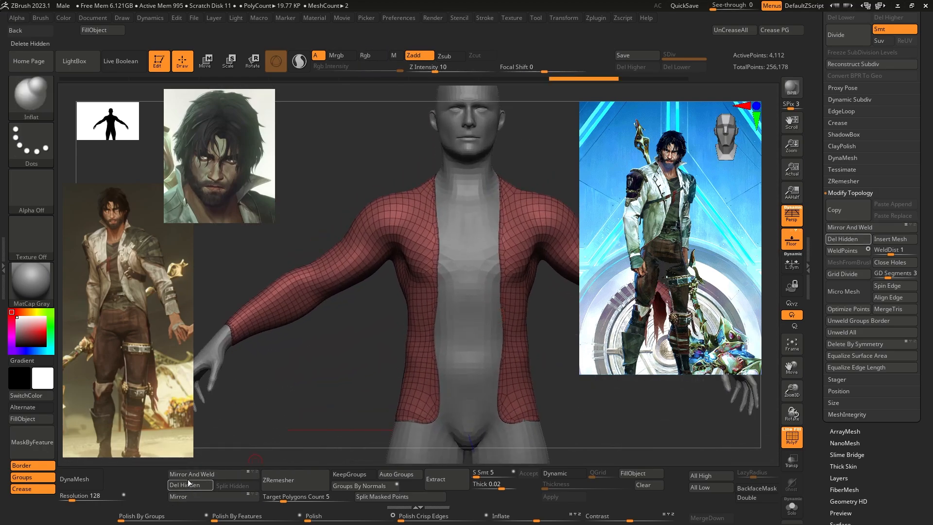
key(f)
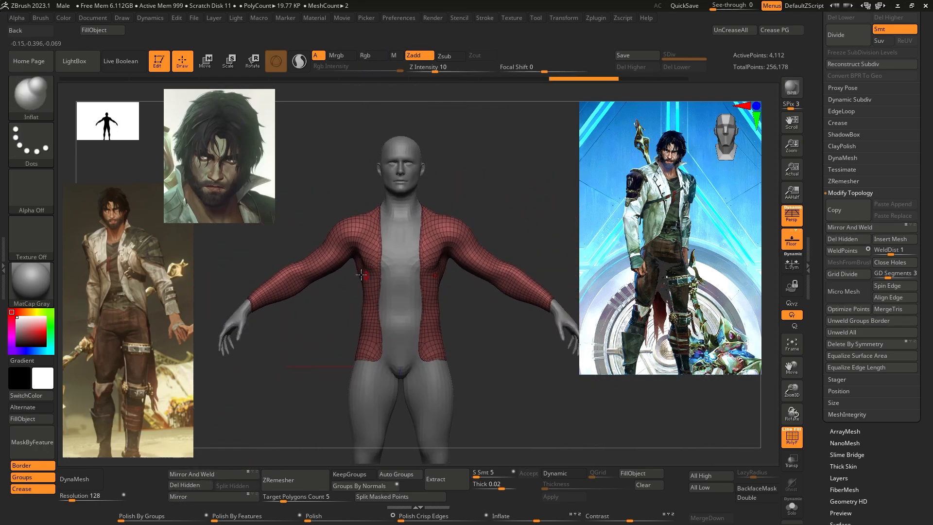
- Reshape the jacket's lower front corners into a slanted hem with the Move brush, using the references
key(s)
key(b)
key(m)
key(v)
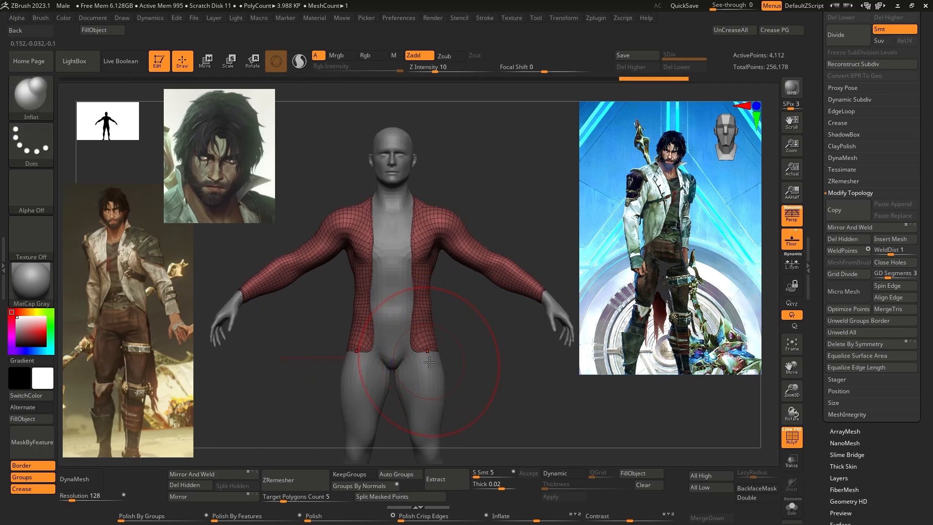
drag(436, 346, 424, 349)
right_drag(412, 334, 416, 317)
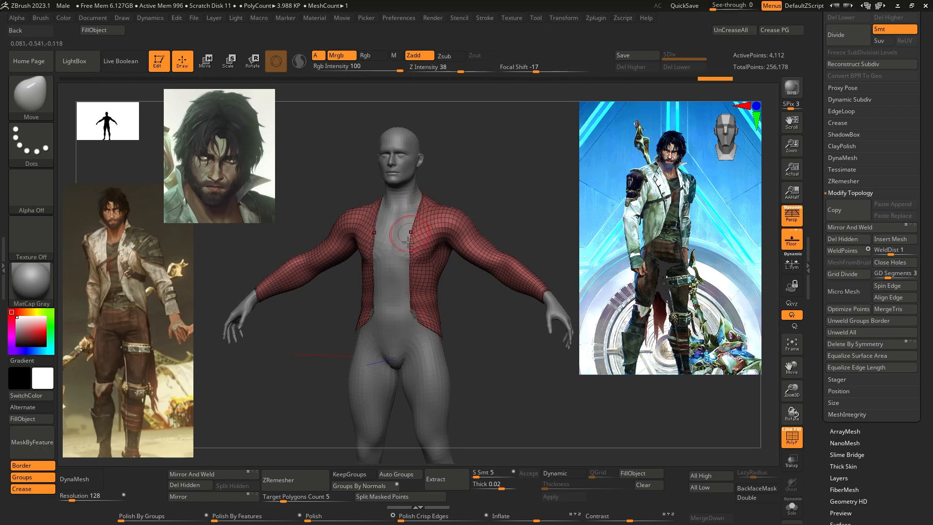
right_drag(453, 366, 420, 298)
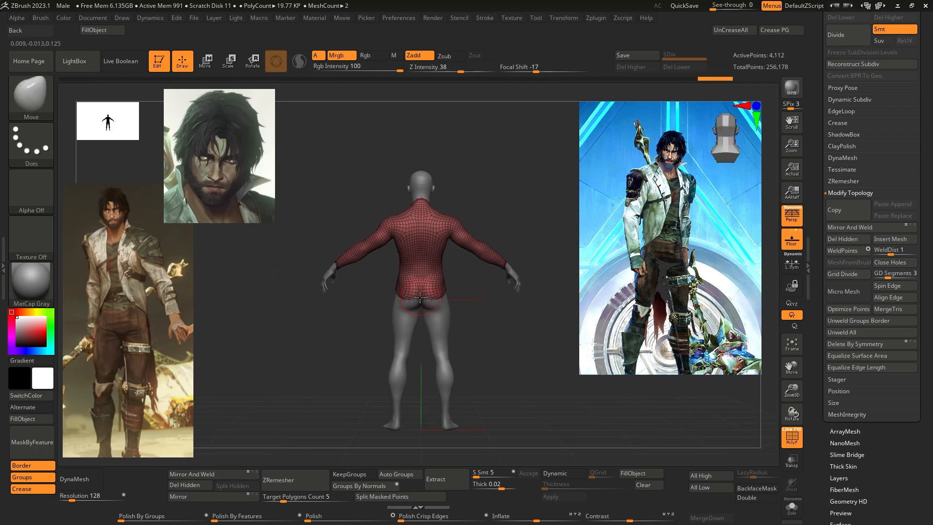
mouse_move(424, 374)
right_down()
mouse_move(423, 296)
mouse_move(440, 299)
mouse_move(450, 333)
mouse_move(444, 364)
mouse_move(464, 317)
right_up()
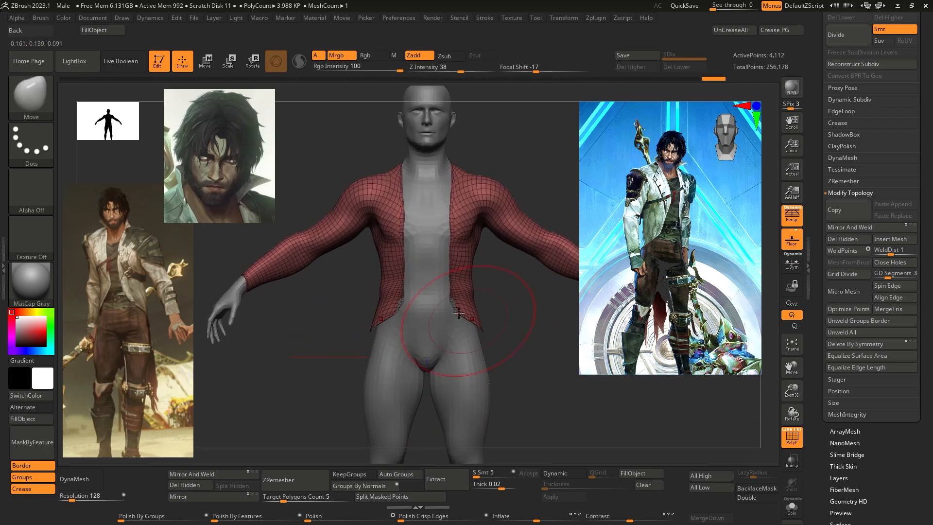
- Inflate the jacket slightly away from the body and locate the same Inflate slider in the Deformation settings
alt+right_drag(488, 413, 524, 428)
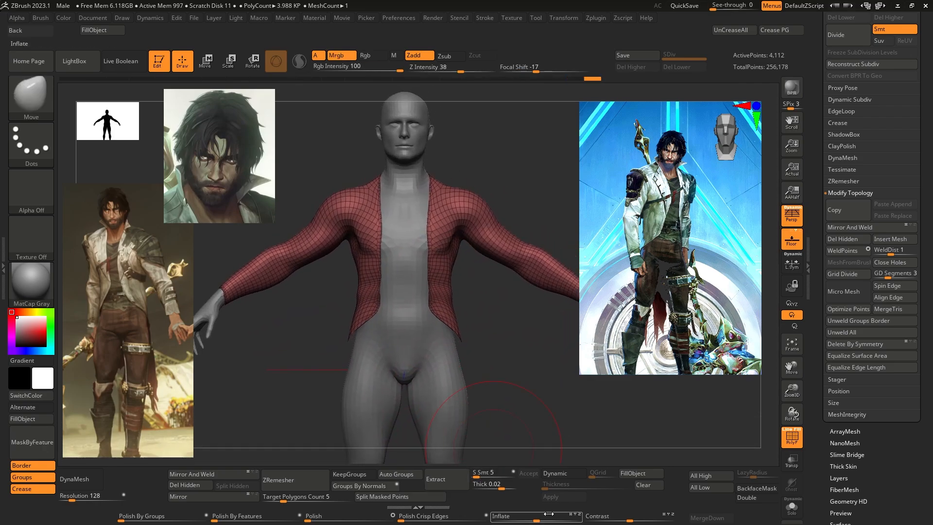
drag(536, 518, 540, 518)
mouse_move(507, 306)
alt+right_down()
mouse_move(439, 299)
mouse_move(512, 299)
alt+right_up()
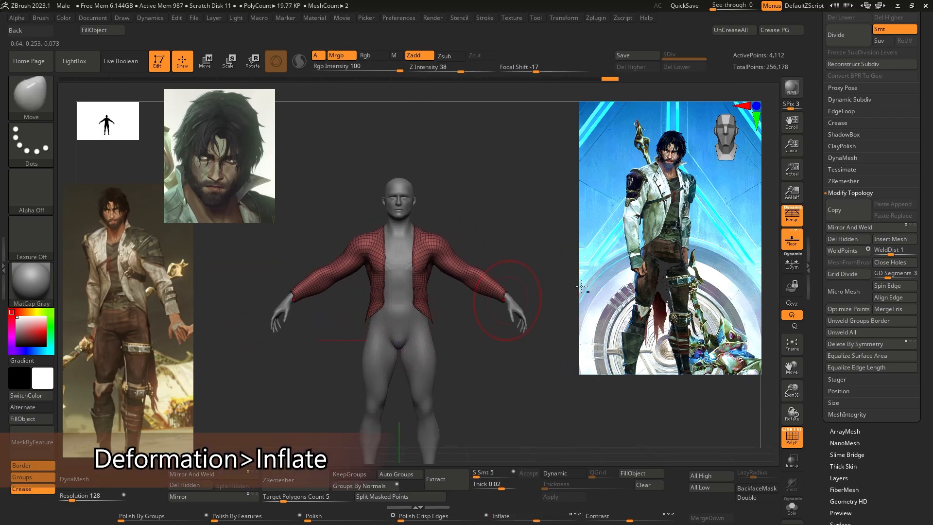
drag(819, 374, 812, 267)
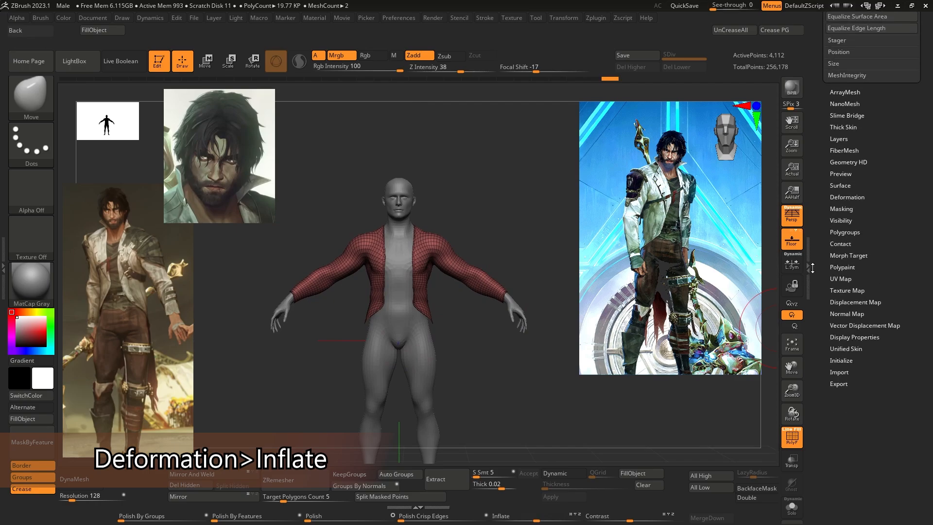
click(854, 201)
drag(854, 201, 850, 137)
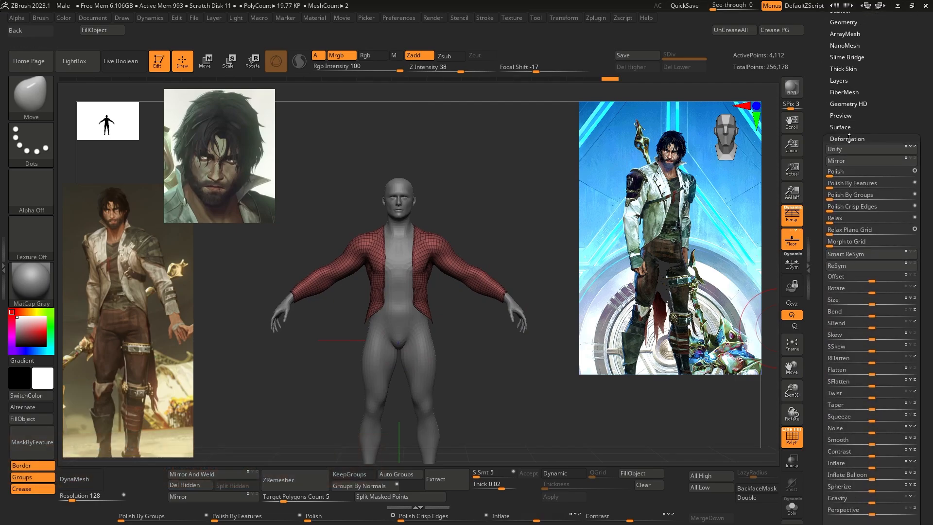
drag(819, 363, 820, 316)
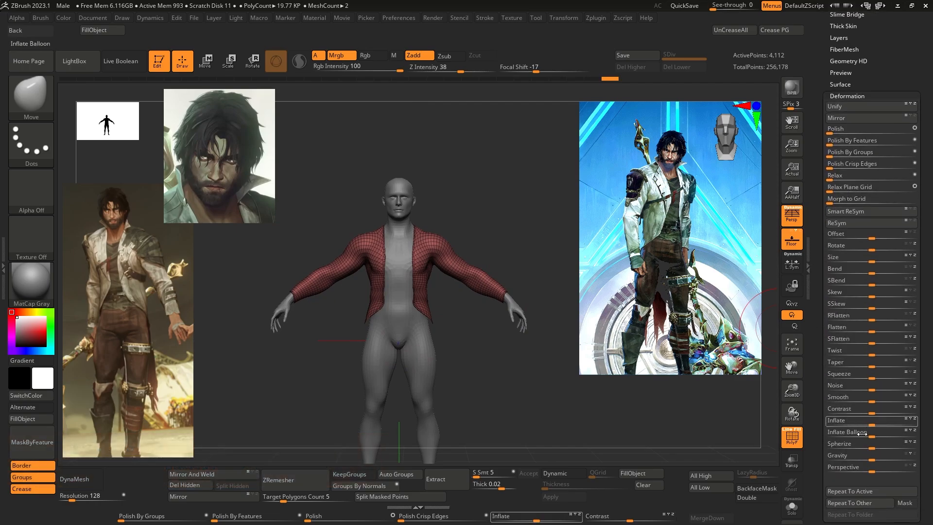
- Pull the jacket's back hem down into a long tail and turn on double-sided display
drag(423, 338, 438, 340)
click(746, 498)
drag(724, 437, 729, 467)
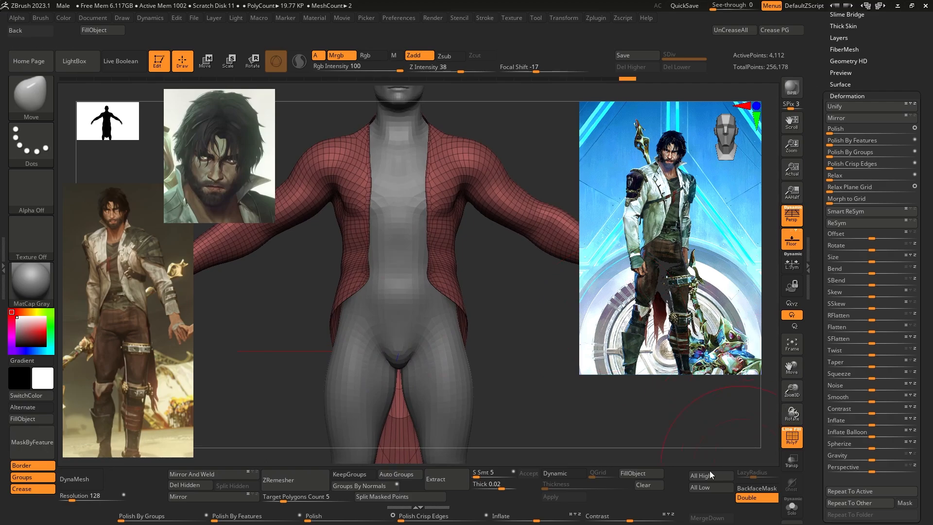
- Find the Double option in the Display Properties and toggle it off and on again
drag(820, 436, 820, 102)
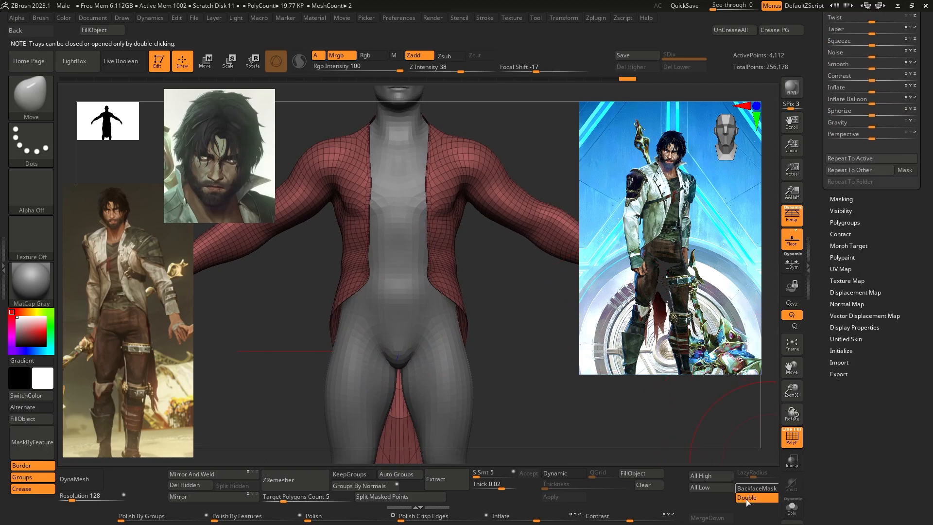
scroll(821, 370, up, 1)
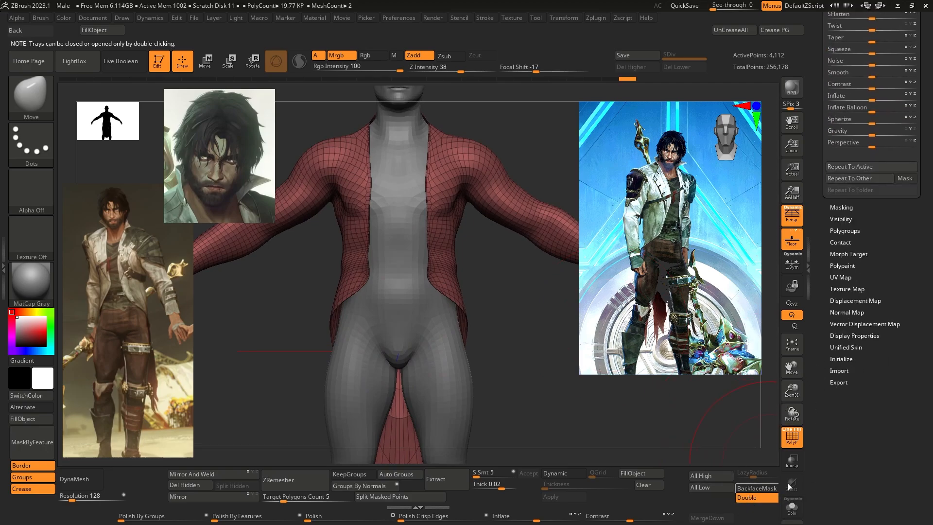
scroll(828, 301, up, 1)
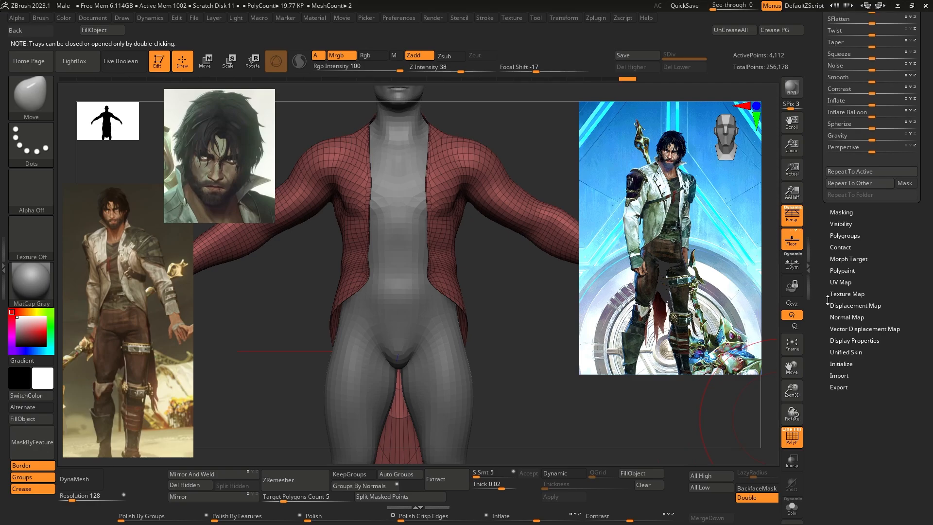
click(870, 342)
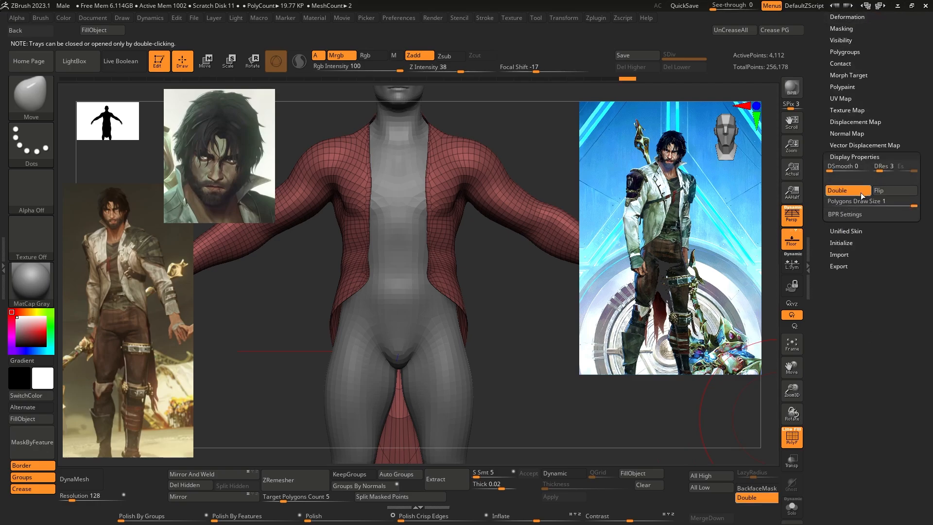
scroll(856, 185, up, 3)
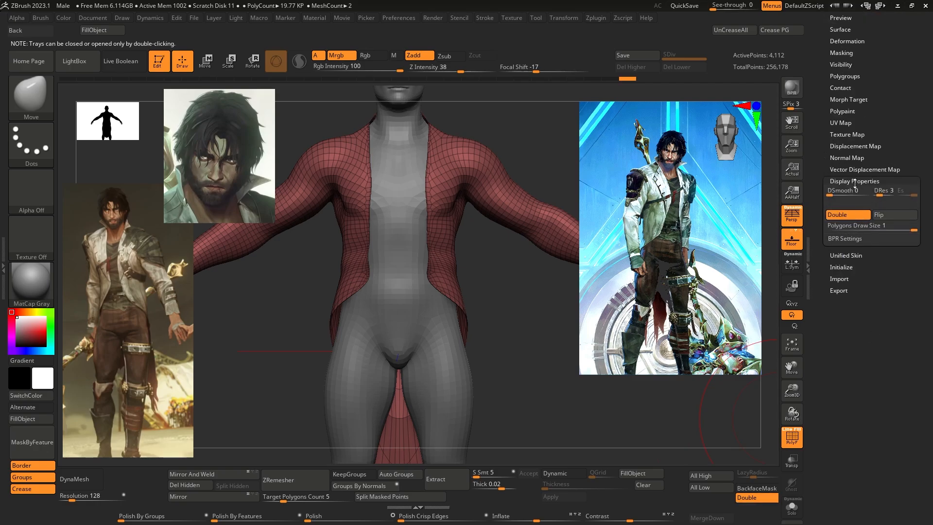
click(847, 216)
click(847, 216)
- ZRemesh the jacket with a target polygon count of 0.84242
right_drag(452, 382, 389, 311)
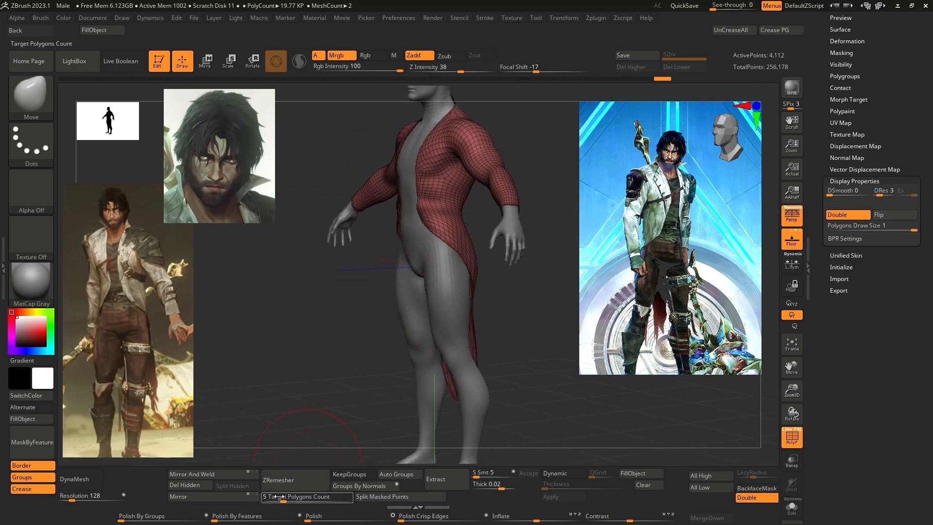
drag(279, 497, 267, 497)
mouse_move(389, 197)
shift+right_down()
mouse_move(464, 198)
mouse_move(466, 248)
mouse_move(500, 208)
mouse_move(375, 254)
mouse_move(473, 260)
mouse_move(538, 213)
mouse_move(512, 211)
mouse_move(460, 281)
mouse_move(248, 311)
shift+right_up()
key(ctrl+z)
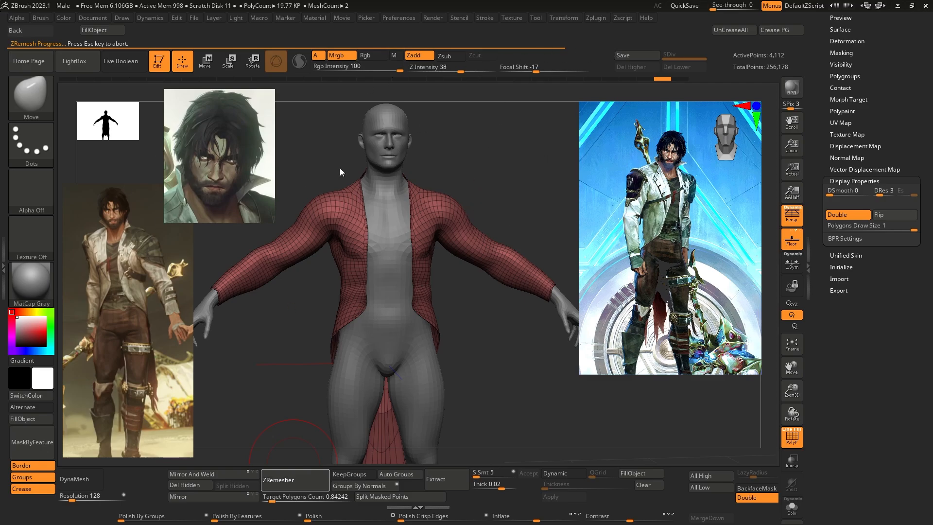
- Examine the remeshed jacket and its back tail on the full figure against the reference images
drag(491, 265, 462, 287)
drag(525, 287, 459, 283)
drag(422, 221, 335, 203)
drag(408, 246, 523, 289)
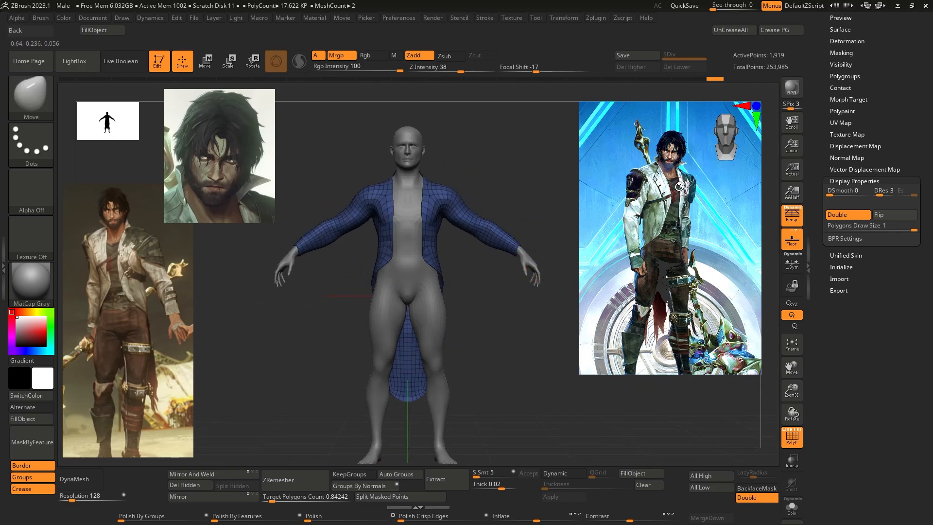
drag(463, 245, 551, 218)
drag(444, 316, 402, 262)
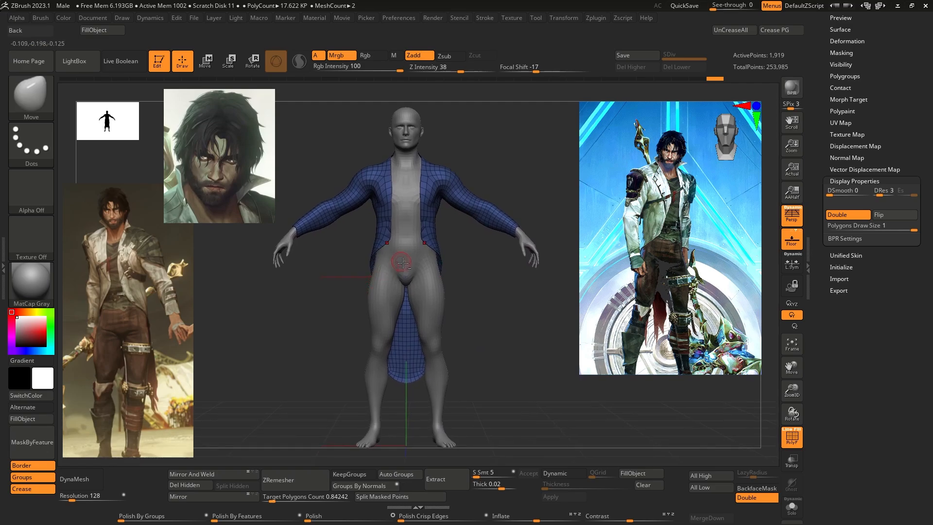
- Switch between the jacket and the male body, leaving the body active at subdivision level 1
alt+click(430, 275)
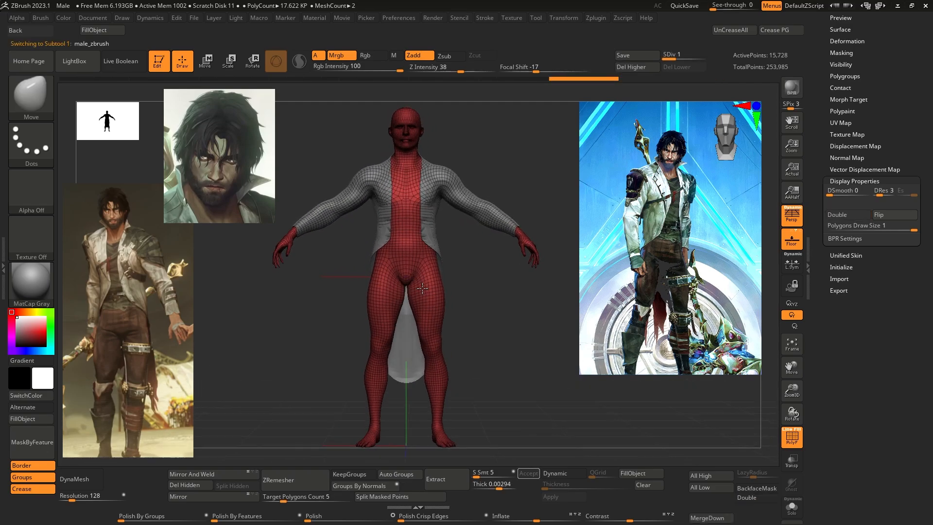
alt+click(437, 248)
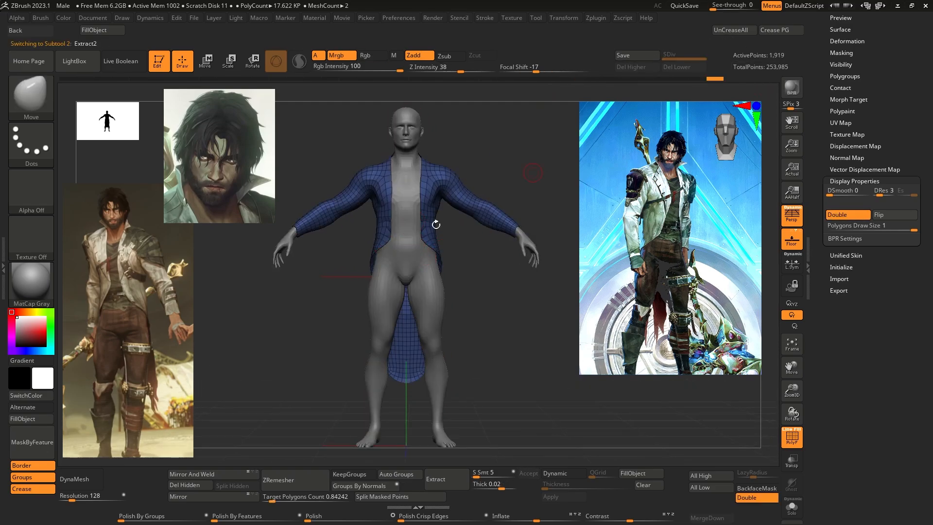
drag(419, 279, 414, 286)
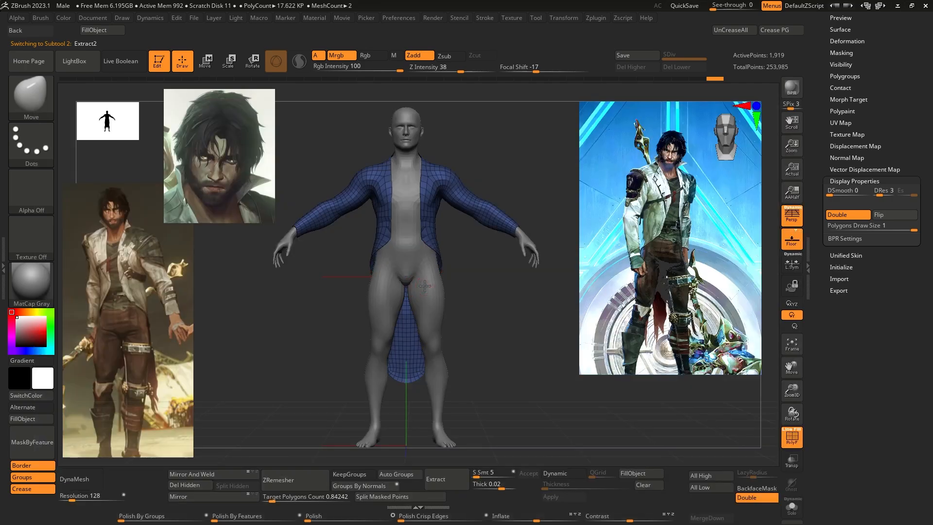
alt+click(425, 285)
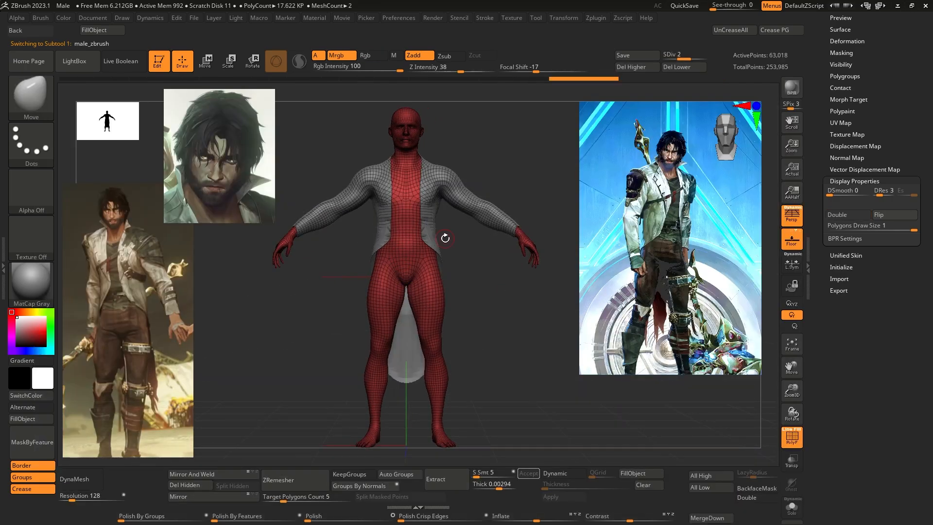
key(shift+d)
key(s)
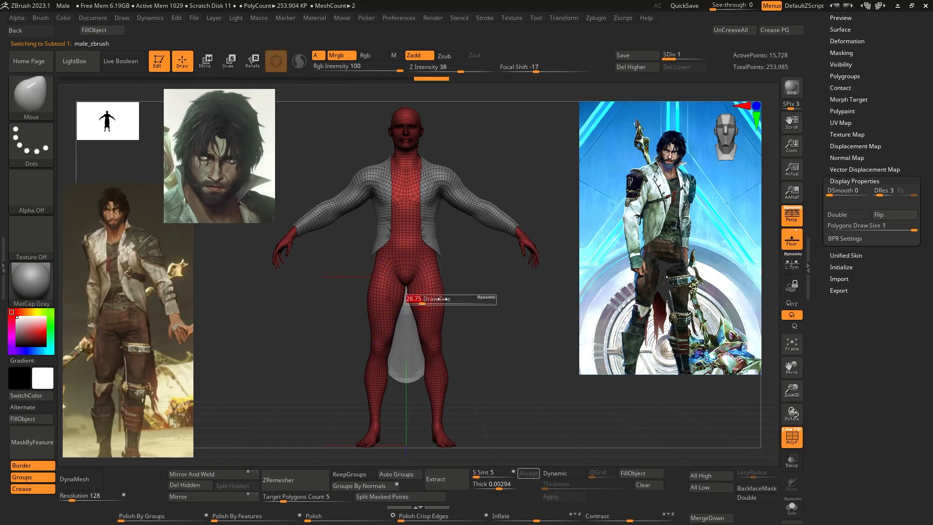
drag(449, 267, 415, 298)
key(s)
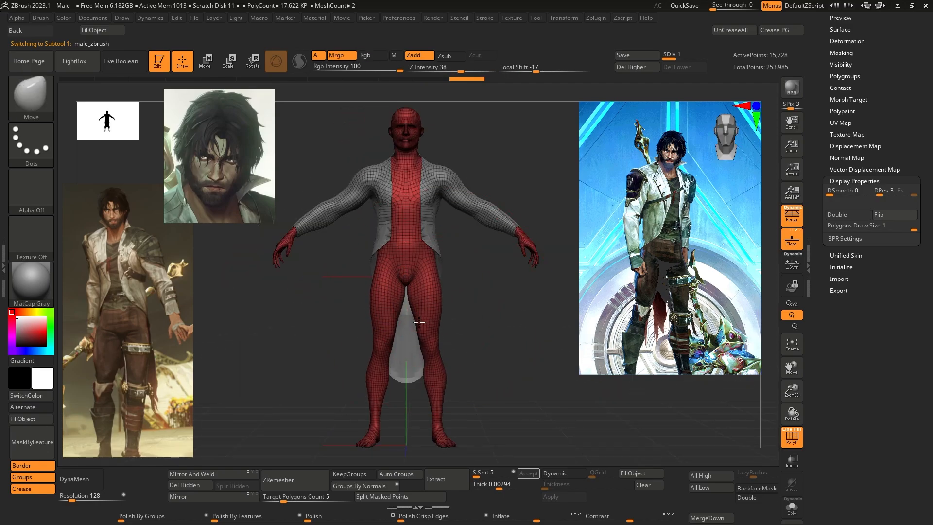
mouse_move(349, 313)
mouse_down()
mouse_move(496, 316)
mouse_move(358, 318)
mouse_move(438, 331)
mouse_up()
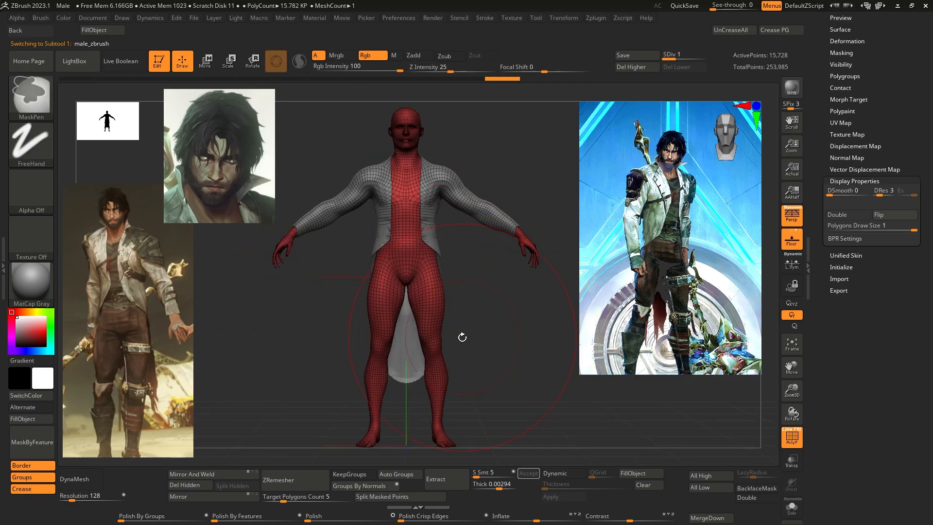
drag(413, 301, 449, 300)
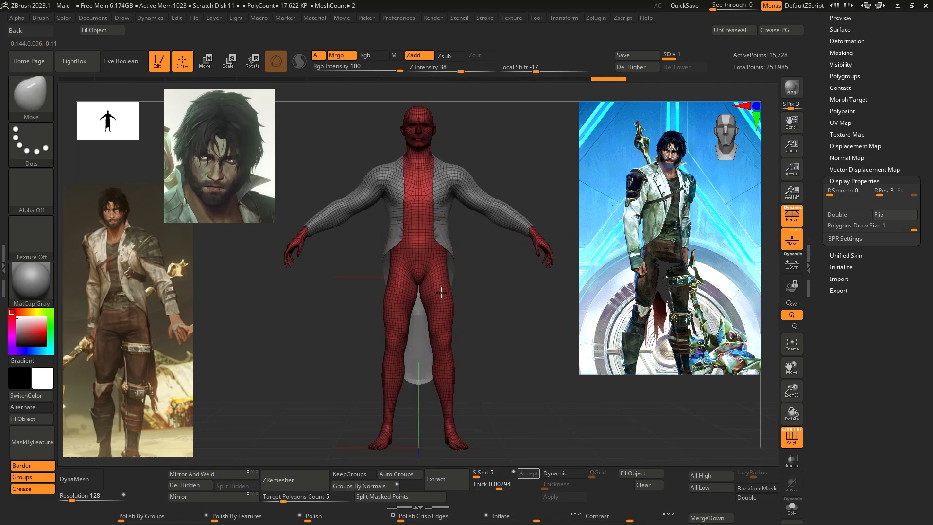
drag(442, 165, 458, 170)
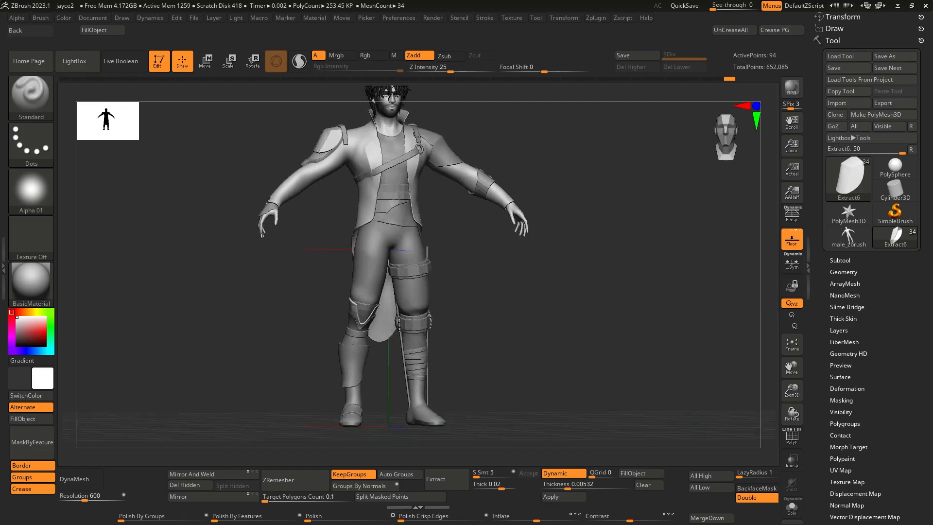
- Make the trousers the active subtool and turn off their smoothed subdivision display
ctrl+right_drag(376, 282, 411, 245)
alt+click(413, 372)
key(shift+d)
ctrl+right_drag(383, 302, 403, 302)
key(w)
key(q)
- Mask the trousers' hips and upper thighs plus the whole braced leg, leaving only the other leg's lower part unmasked
ctrl+right_drag(395, 188, 386, 219)
ctrl+drag(298, 125, 667, 297)
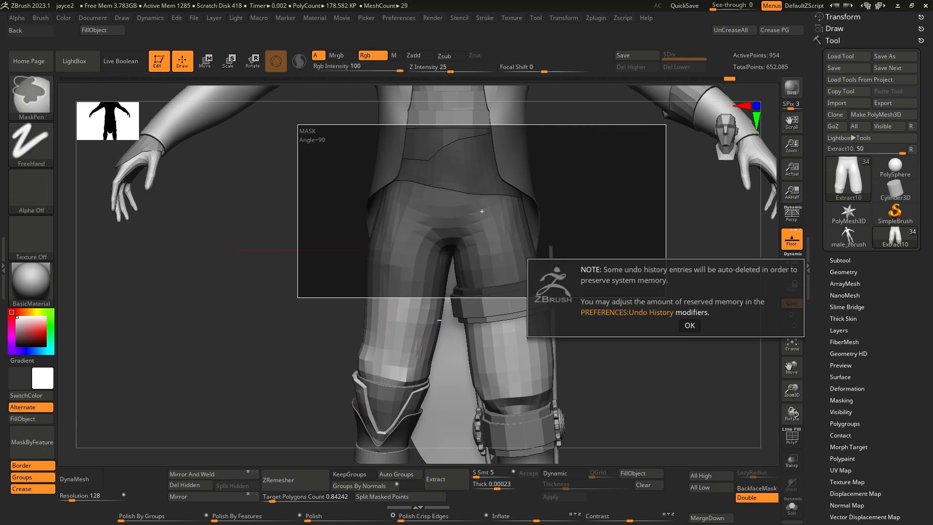
click(691, 326)
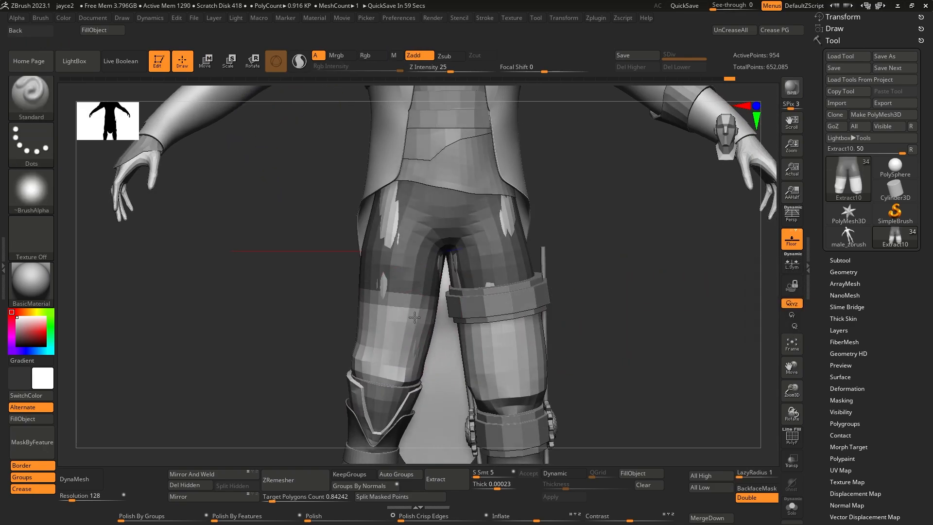
ctrl+drag(638, 429, 451, 269)
- Choose the TransposeCloth brush and try deforming the unmasked lower part of the trouser leg as cloth
key(w)
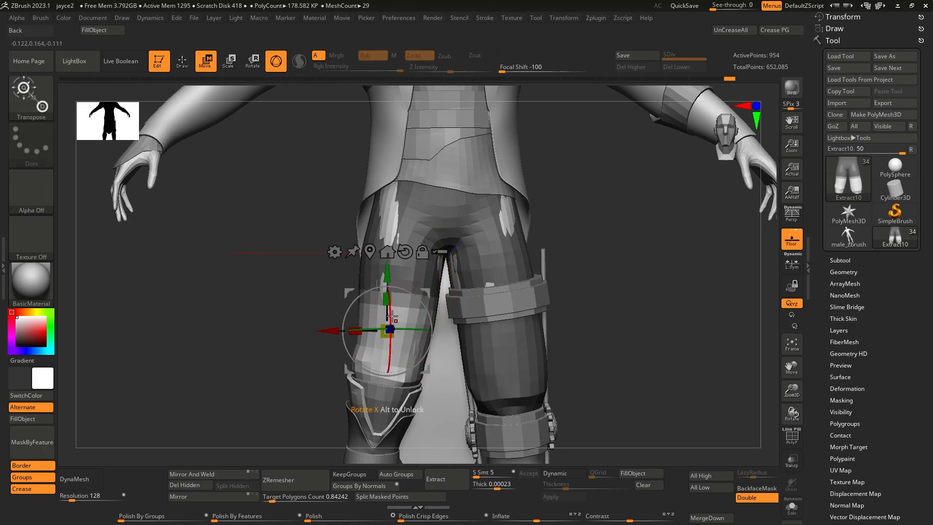
key(b)
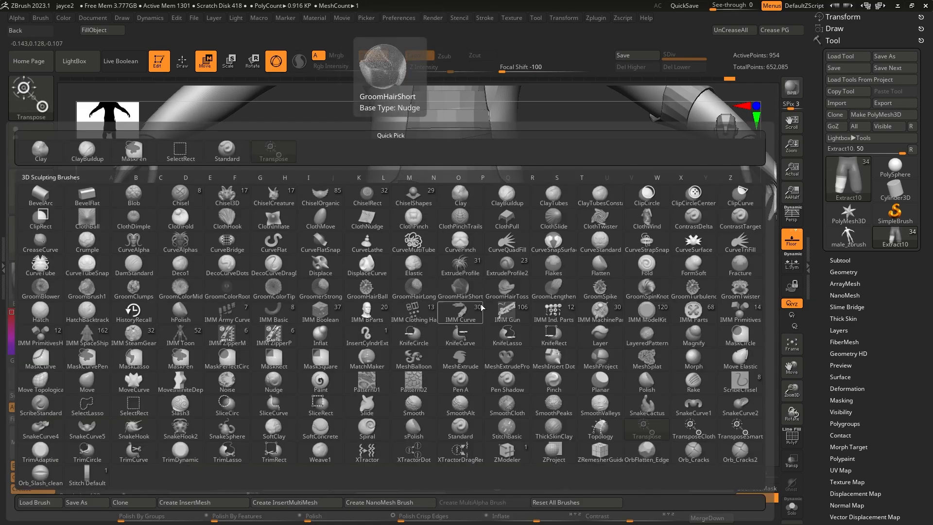
click(683, 432)
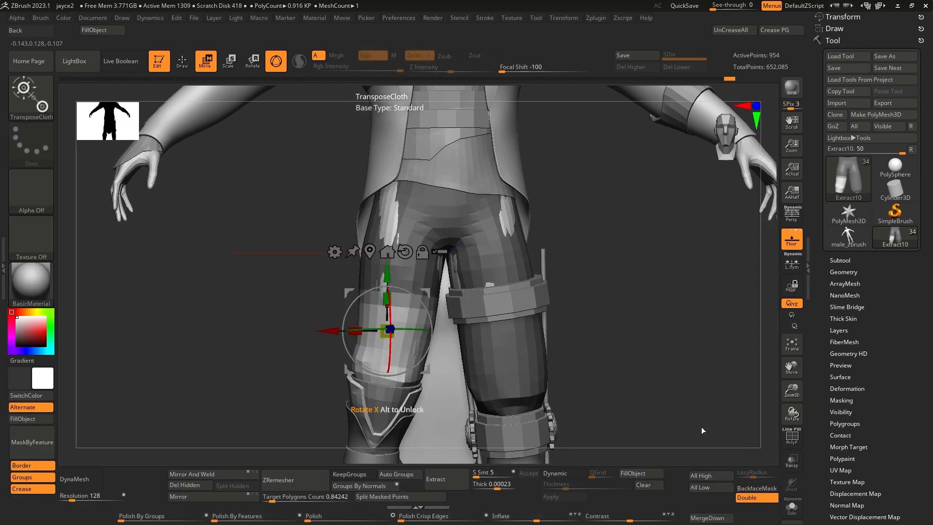
right_drag(434, 288, 453, 313)
drag(440, 297, 439, 259)
right_drag(439, 317, 379, 200)
- Turn on the collision volume in the Dynamics settings
click(102, 18)
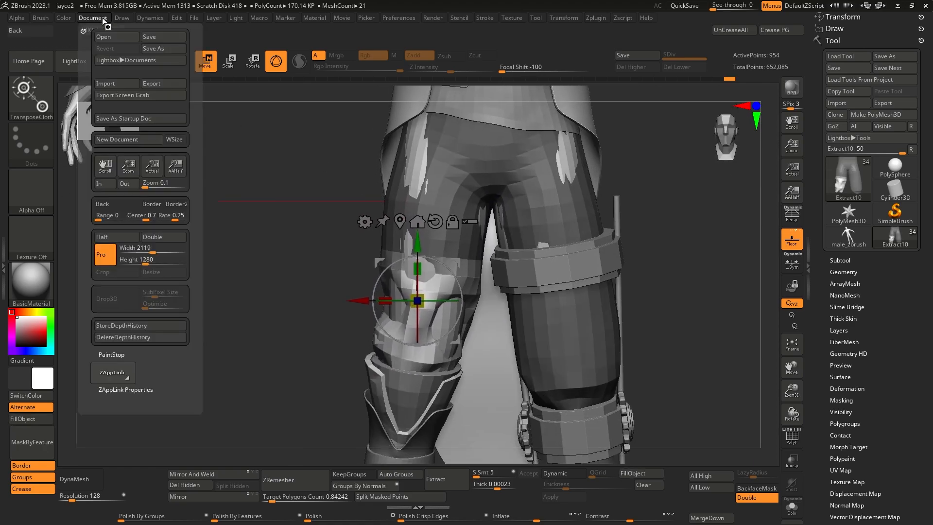
click(155, 17)
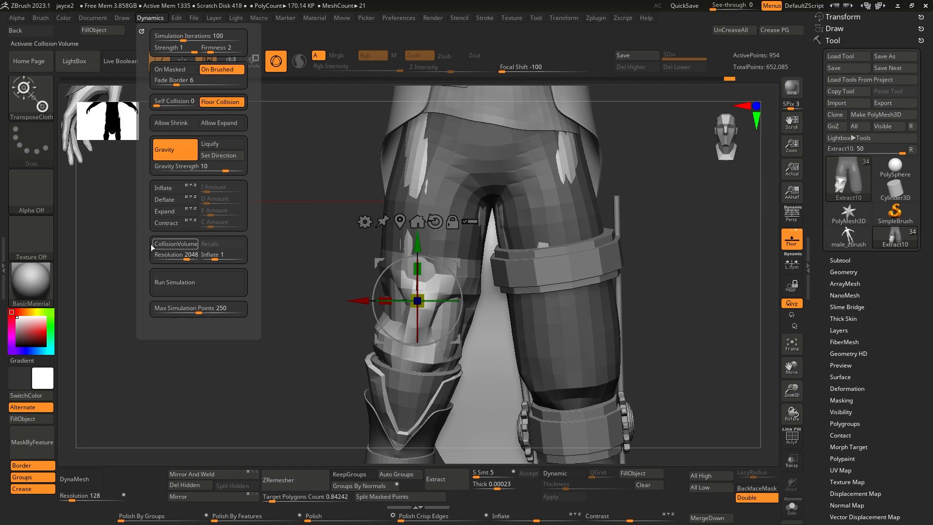
click(210, 261)
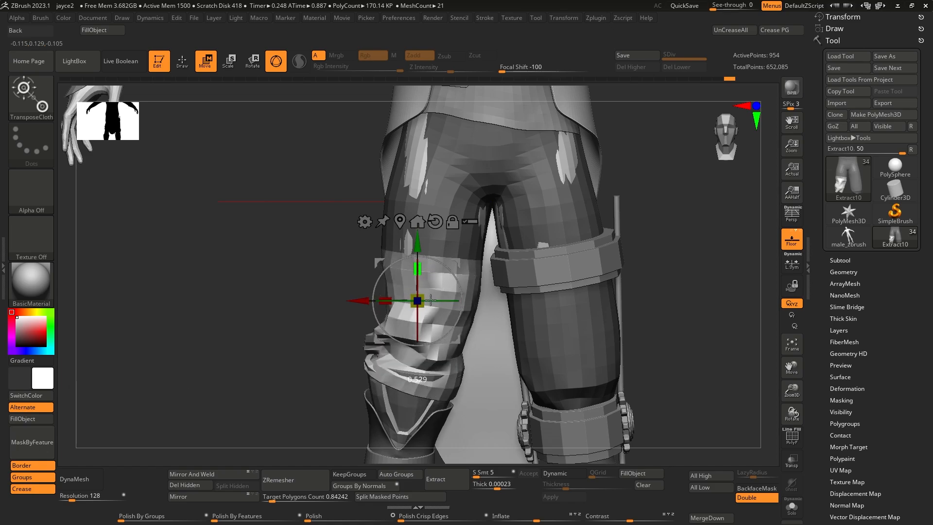
- Try squashing the unmasked trouser leg into cloth folds above the knee, and undo the tries
drag(432, 315, 434, 321)
alt+right_drag(440, 324, 504, 348)
key(ctrl+z)
drag(454, 166, 455, 163)
right_drag(489, 346, 514, 323)
key(ctrl+z)
- Squash the unmasked trouser leg vertically to about 0.52 into cloth folds above the knee, and activate Dynamic subdivision
alt+right_drag(412, 330, 424, 219)
drag(429, 215, 426, 291)
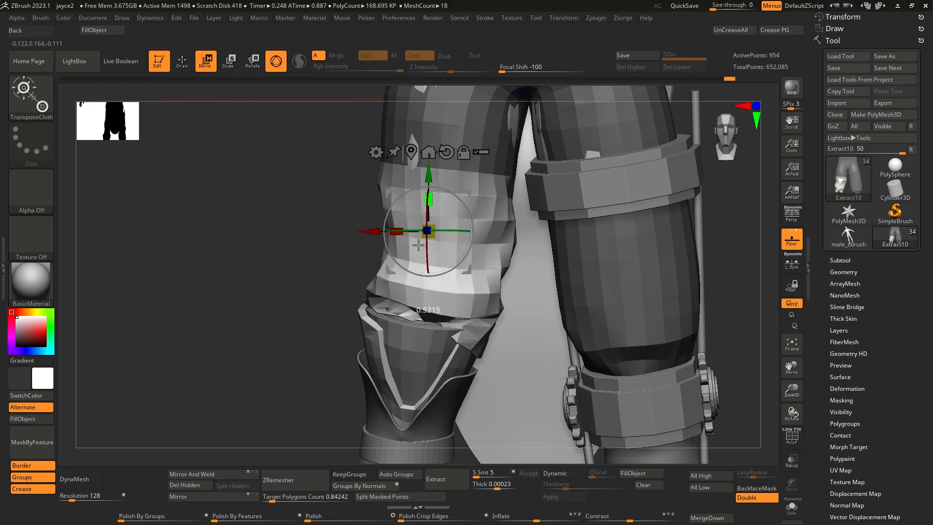
right_drag(410, 232, 401, 214)
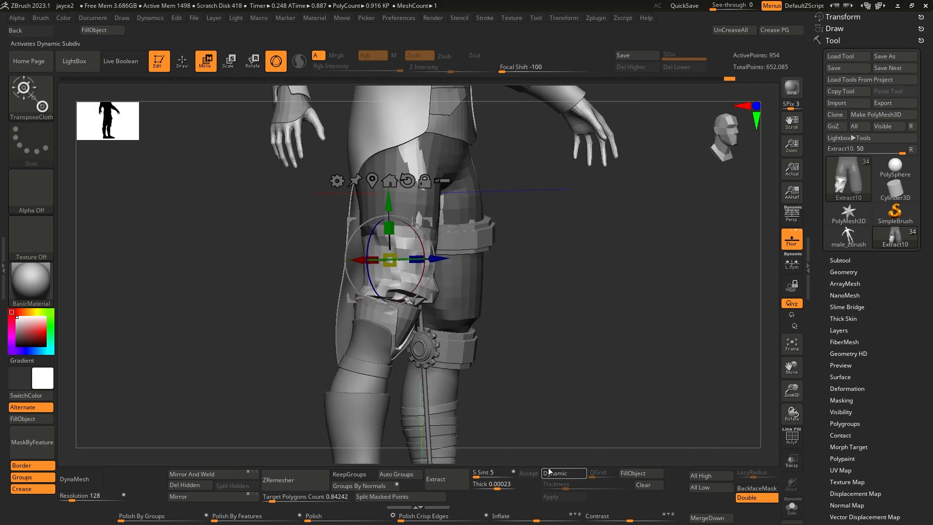
click(550, 473)
right_drag(425, 349, 382, 343)
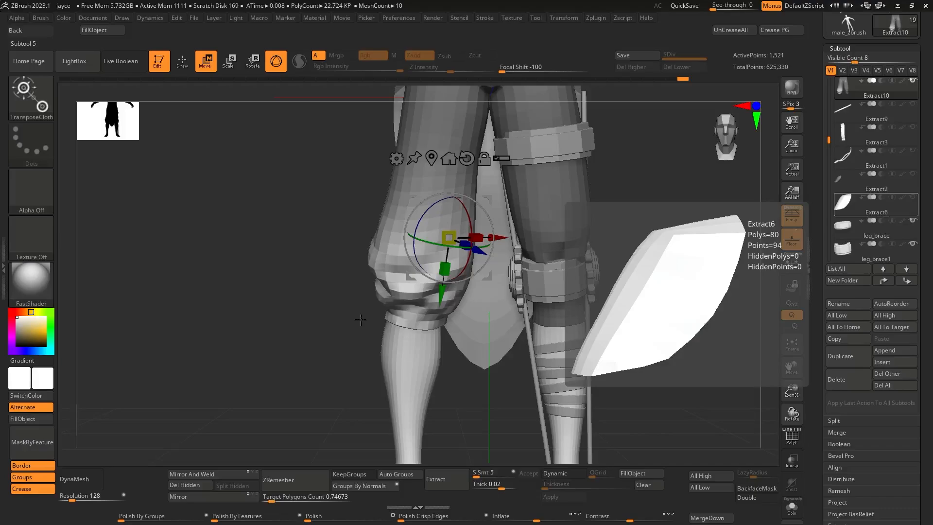
- Adjust the bunched trouser cuff below the knee with the cloth gizmo, turn on Dynamic subdivision and return to Draw mode
right_drag(361, 320, 393, 319)
drag(442, 269, 450, 260)
click(576, 479)
right_drag(433, 358, 384, 379)
ctrl+right_drag(384, 379, 377, 347)
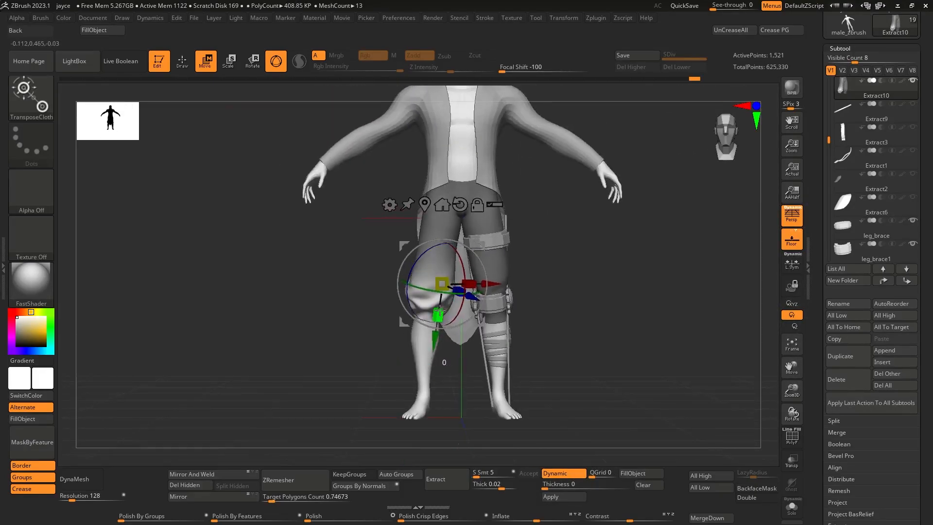
key(q)
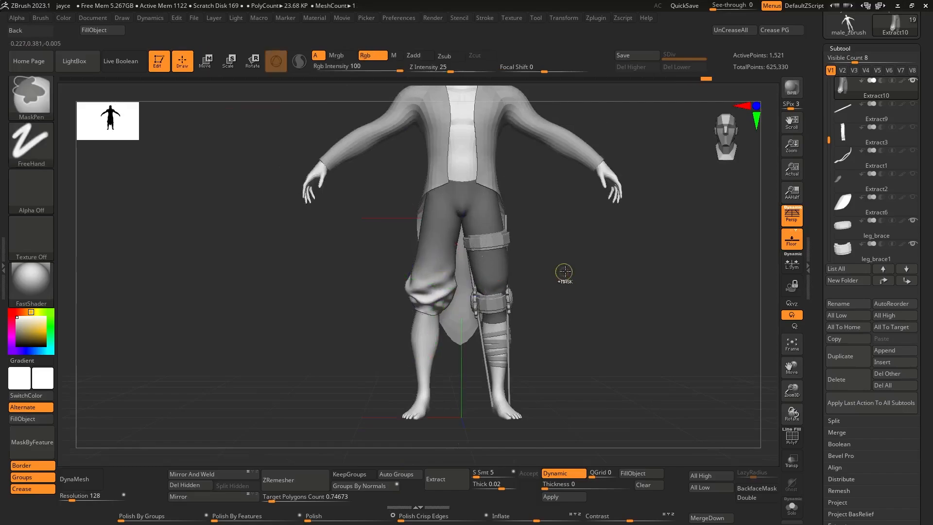
- Mask the jacket's shoulder, extract it as a 0.02-thick armour plate in a new subtool, and delete that subtool
right_drag(445, 316, 696, 382)
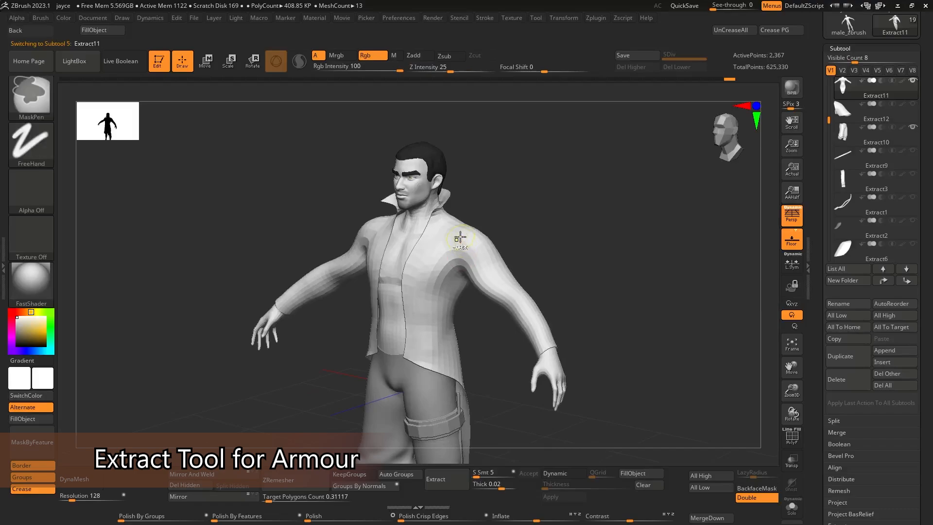
right_drag(485, 248, 509, 271)
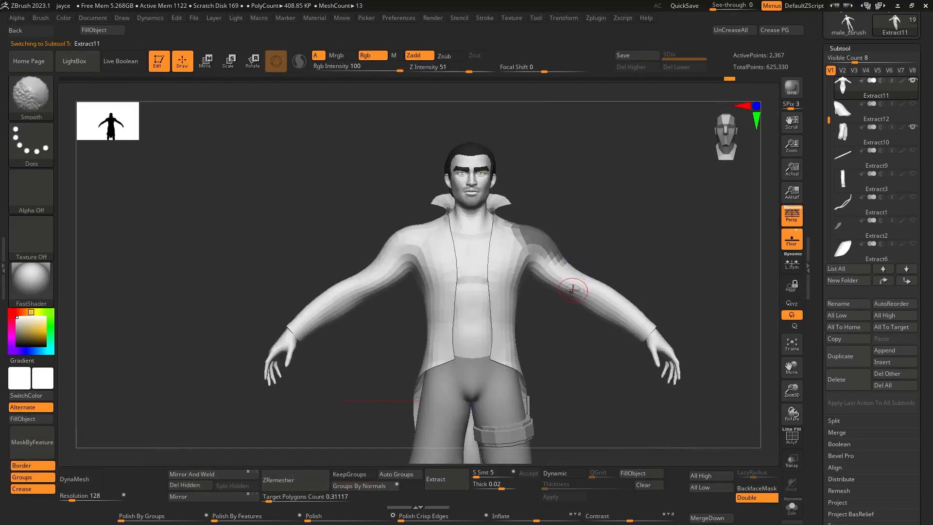
click(436, 478)
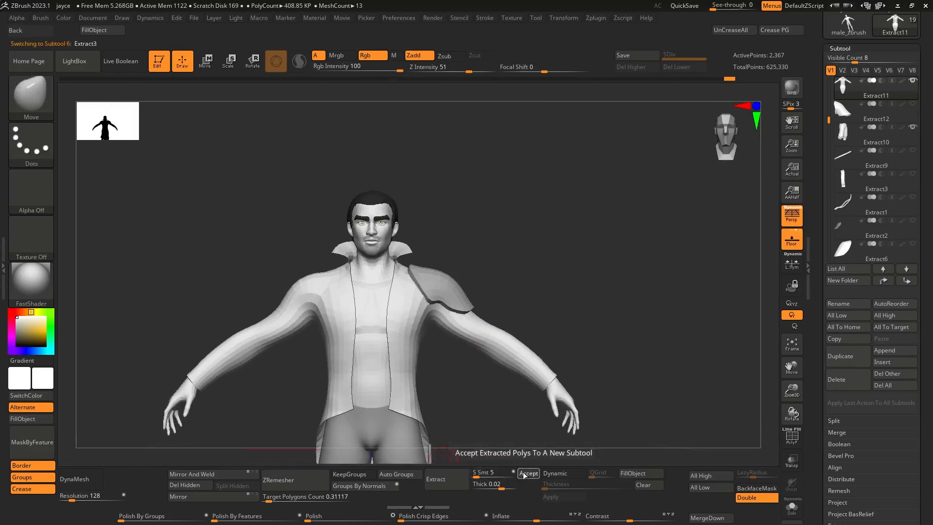
click(528, 474)
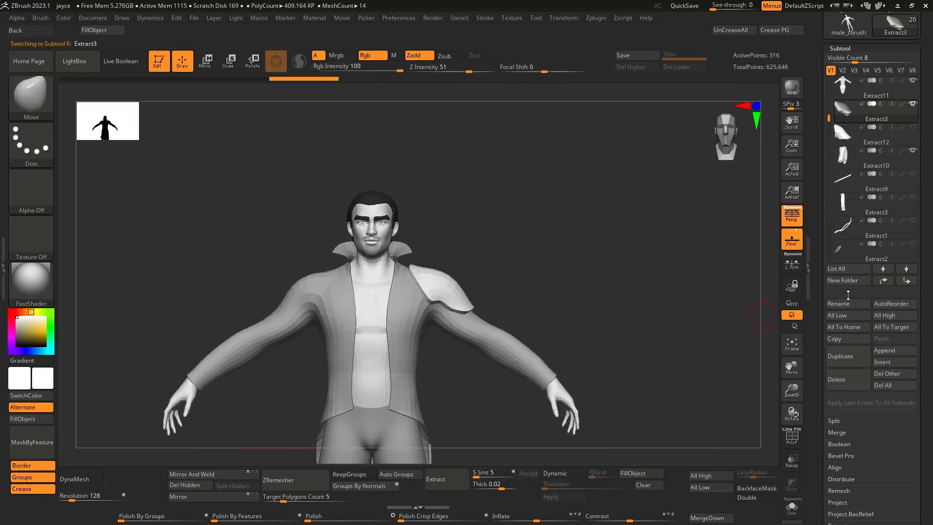
click(844, 384)
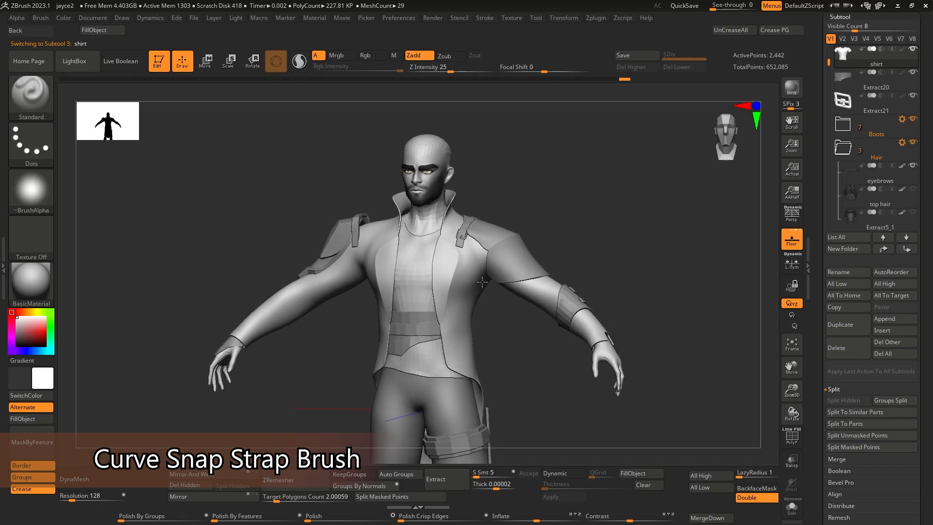
- Make the male body the active subtool and choose the CurveStrapSnap brush
alt+click(427, 225)
key(b)
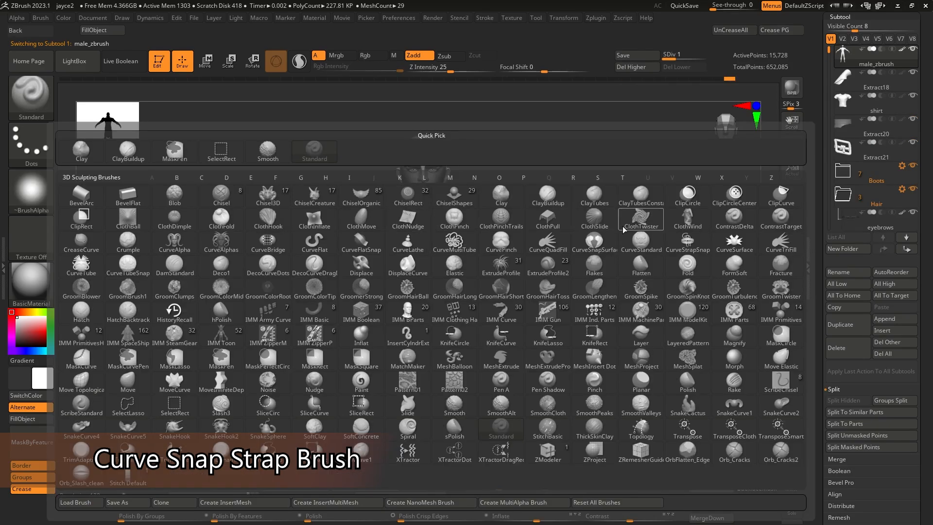
click(689, 245)
mouse_move(692, 243)
mouse_down()
mouse_move(603, 252)
mouse_move(676, 245)
mouse_up()
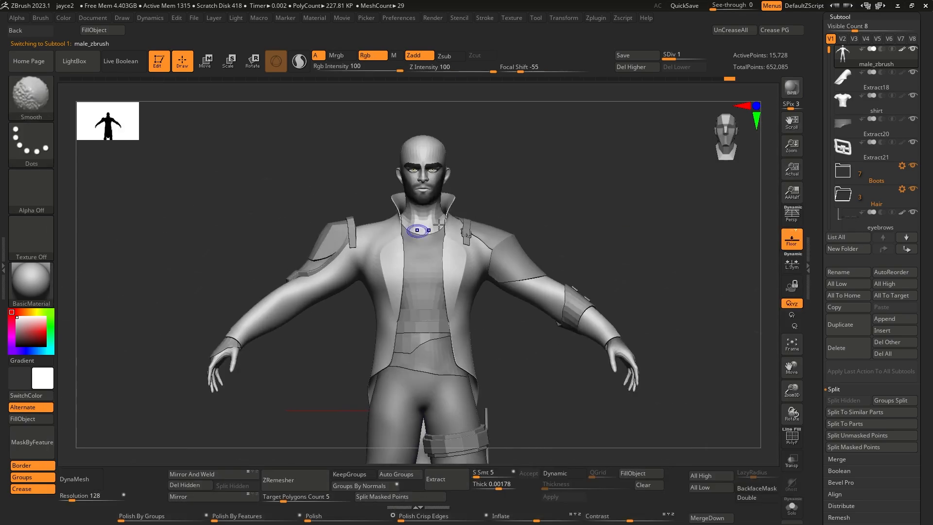
mouse_move(444, 265)
right_down()
mouse_move(491, 268)
mouse_move(408, 274)
mouse_move(428, 271)
right_up()
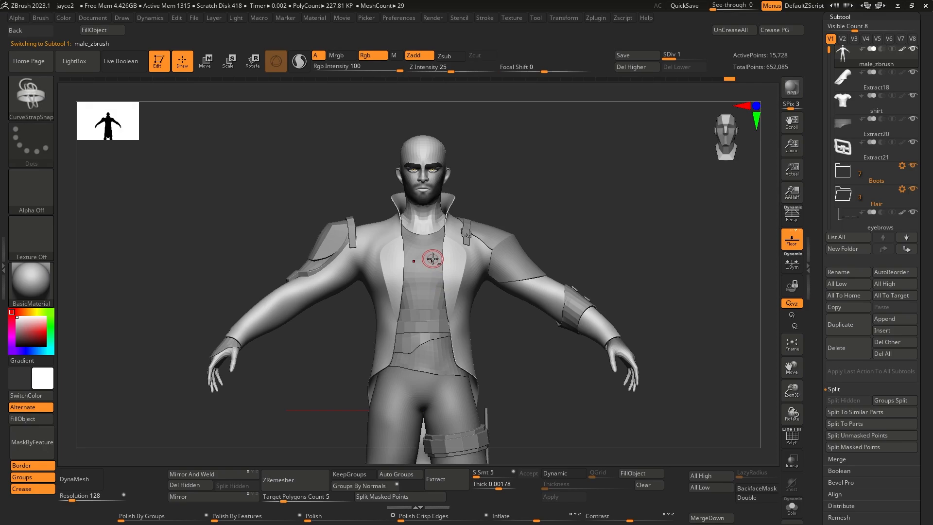
click(456, 286)
alt+click(430, 268)
right_drag(430, 268, 460, 219)
alt+click(436, 111)
ctrl+right_drag(444, 129, 473, 262)
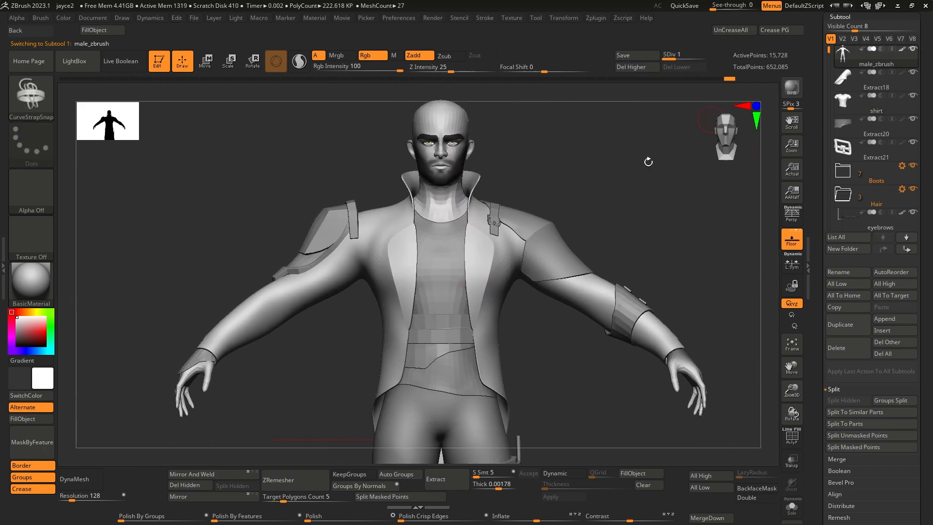
- Isolate the male body in Solo mode and duplicate its subtool
click(793, 507)
right_drag(511, 243, 418, 214)
alt+right_drag(431, 365, 440, 347)
right_drag(574, 287, 486, 292)
click(859, 328)
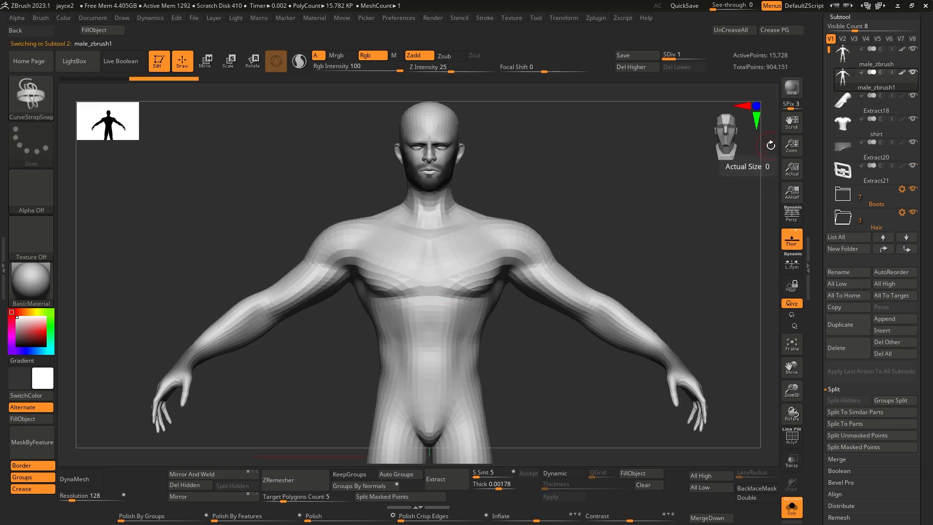
right_drag(510, 250, 423, 267)
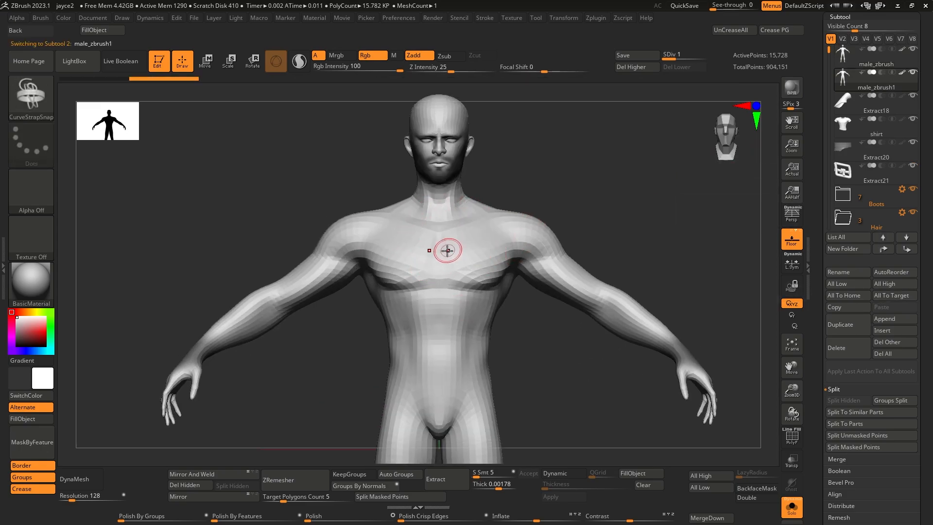
mouse_move(472, 268)
right_down()
mouse_move(545, 272)
mouse_move(474, 270)
right_up()
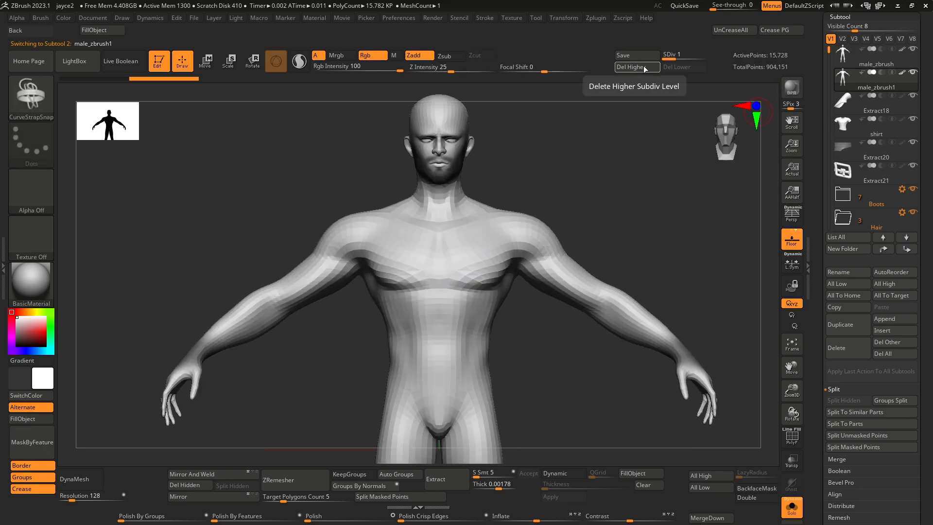
scroll(839, 97, up, 4)
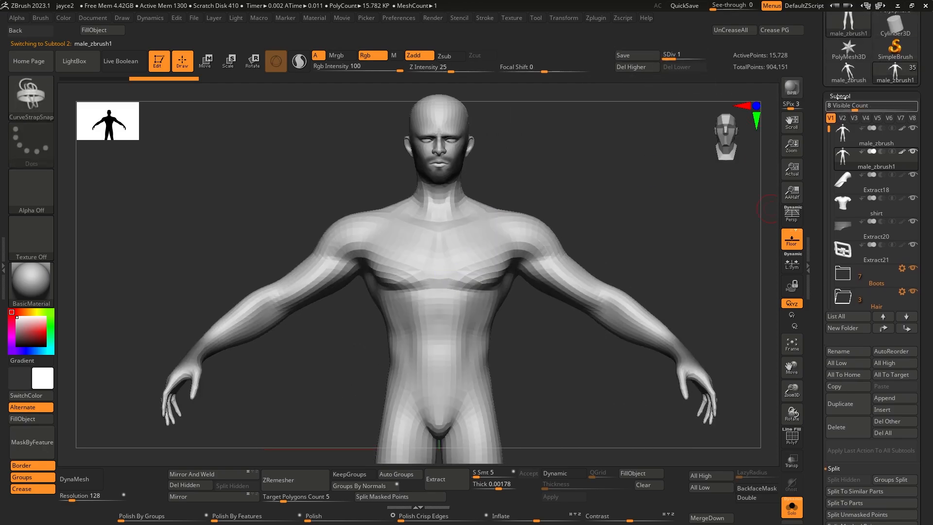
- Delete the higher subdivision levels of the duplicated male body
click(840, 97)
click(846, 77)
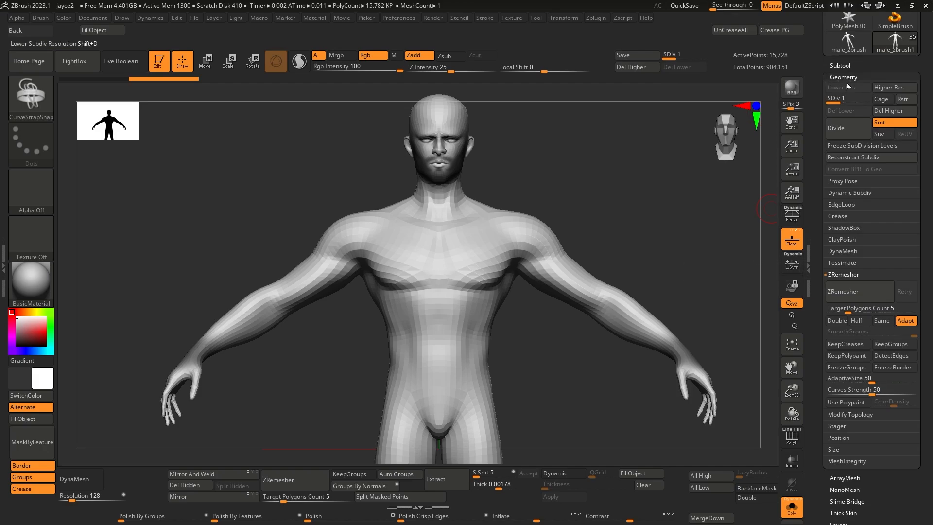
click(894, 110)
click(846, 77)
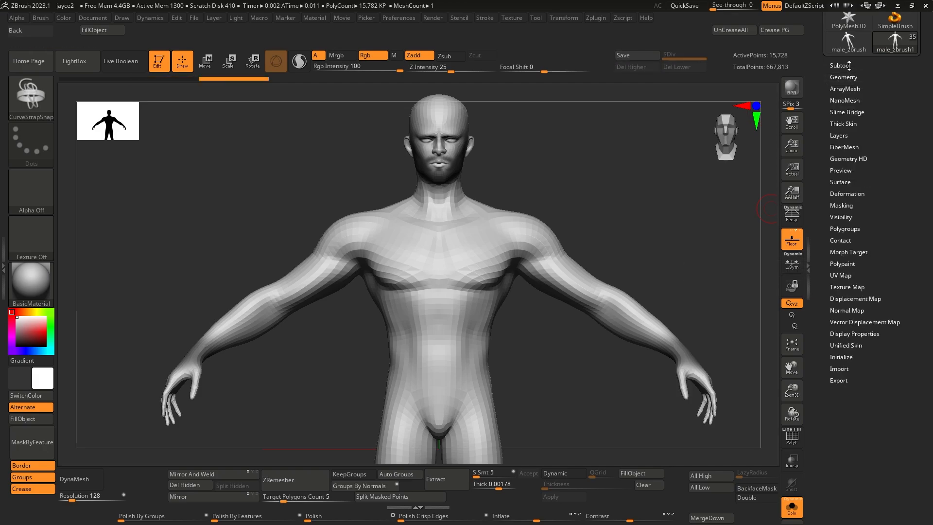
click(846, 65)
right_drag(487, 252, 442, 258)
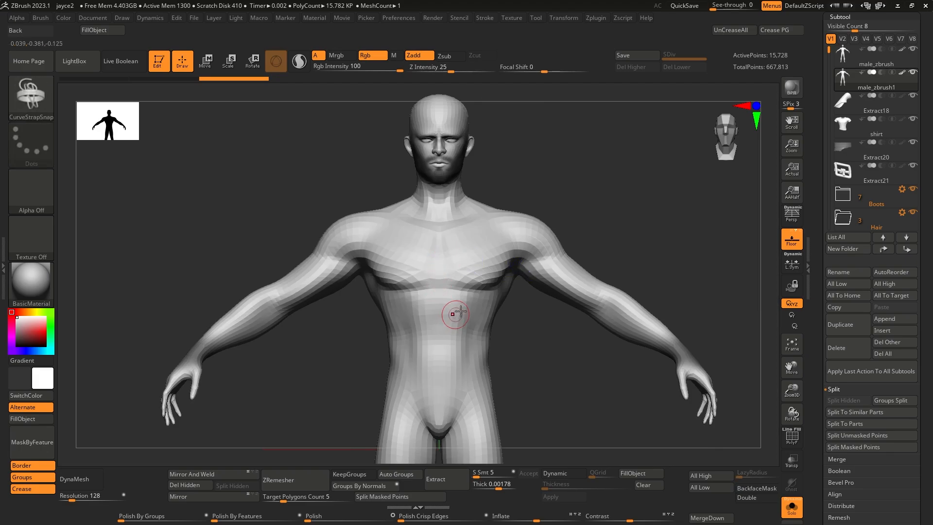
key(b)
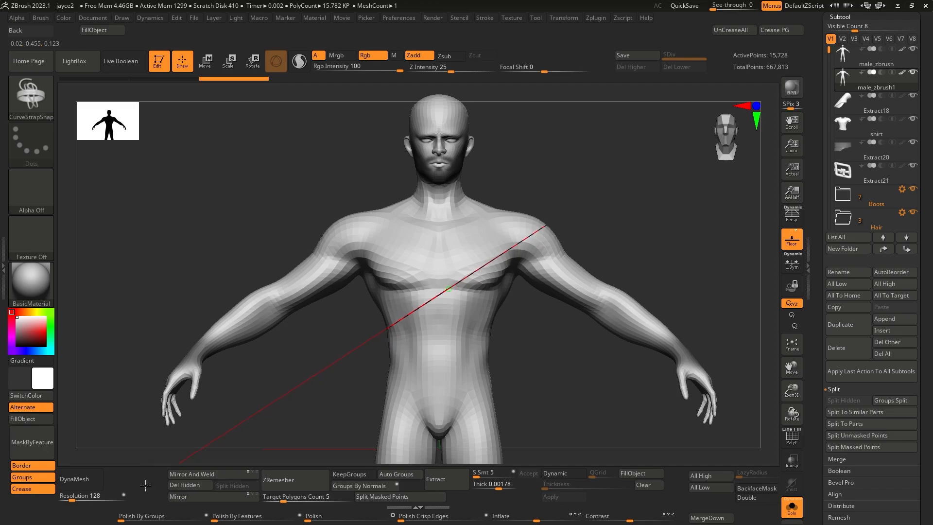
drag(155, 466, 155, 465)
key(ctrl+z)
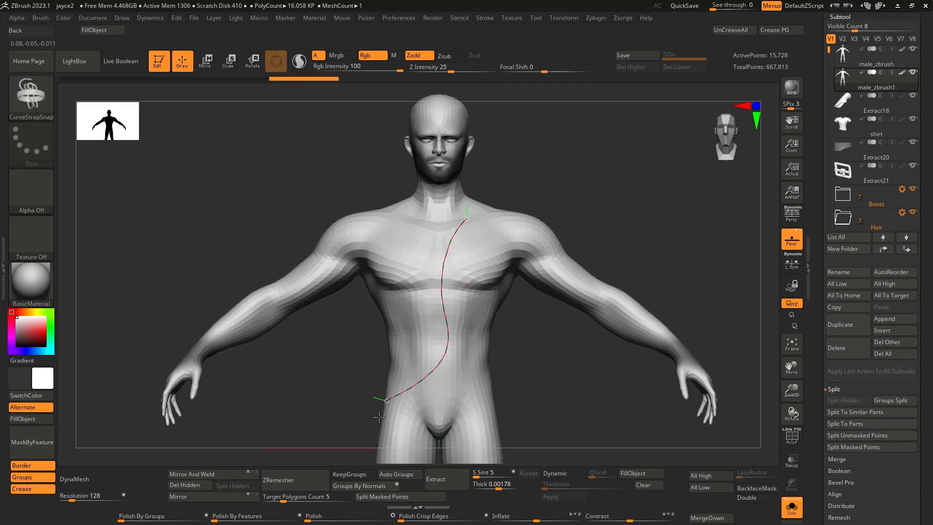
drag(380, 412, 377, 430)
key(ctrl+z)
drag(461, 291, 224, 418)
key(ctrl+z)
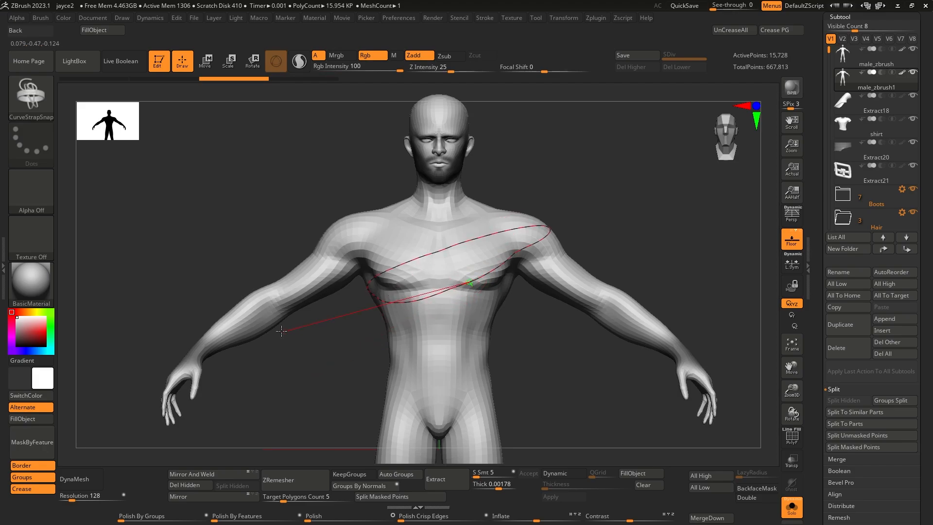
- Wrap a CurveStrapSnap strap diagonally around the chest, over one shoulder and beneath the opposite arm
shift+drag(277, 418, 266, 398)
mouse_move(510, 335)
mouse_down()
mouse_move(394, 335)
mouse_move(516, 319)
mouse_up()
click(478, 287)
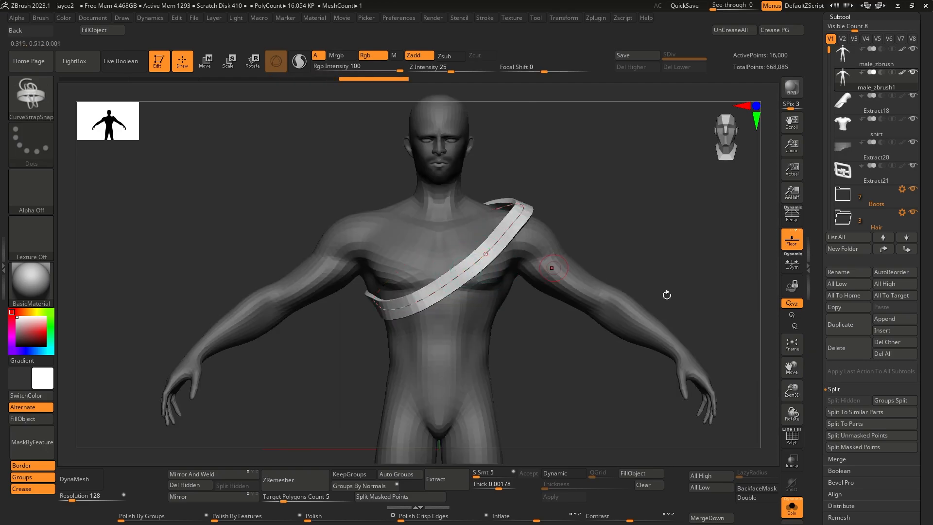
- Leave Solo mode and adjust the strap's curve so it runs across the chest over the jacket
click(793, 510)
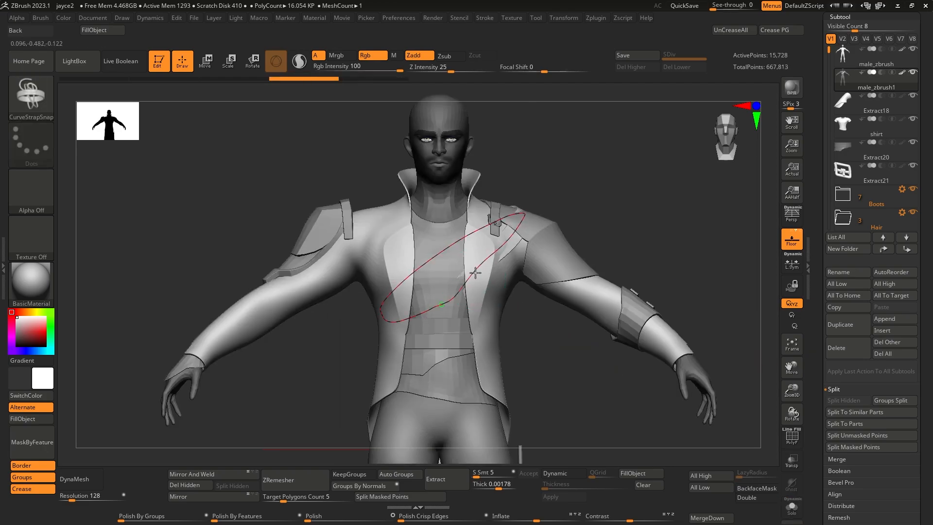
drag(464, 285, 493, 252)
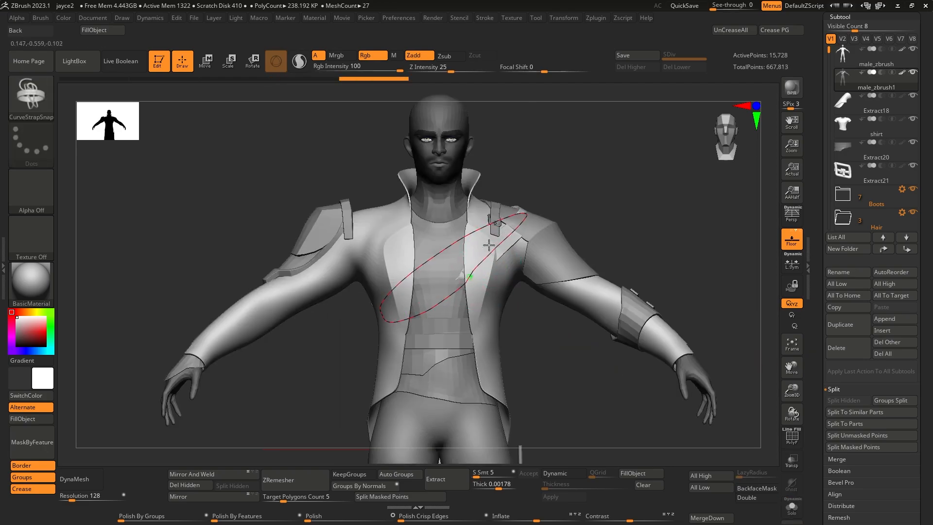
click(450, 289)
right_drag(449, 290, 431, 333)
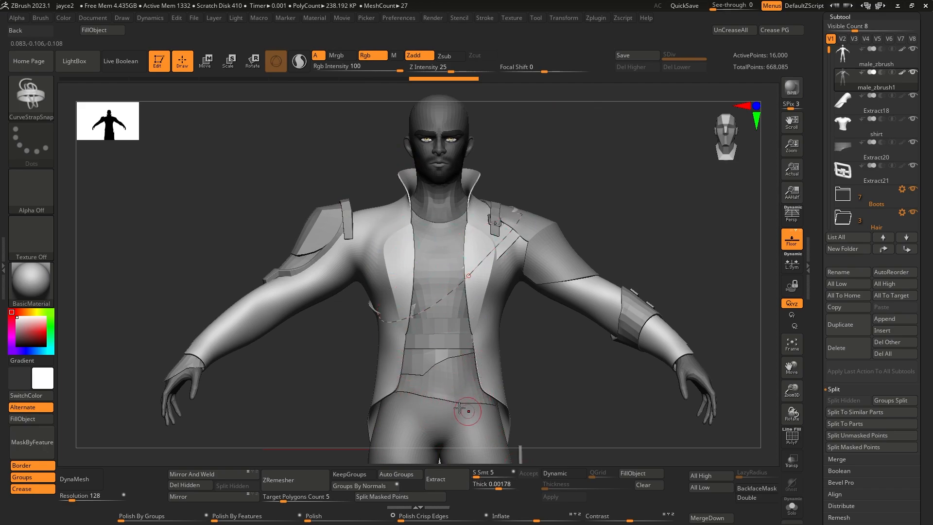
click(449, 404)
right_drag(428, 349, 413, 323)
- Nudge the chest strap with the Move brush and isolate its subtool in Solo mode
key(b)
key(m)
key(v)
key(ctrl+z)
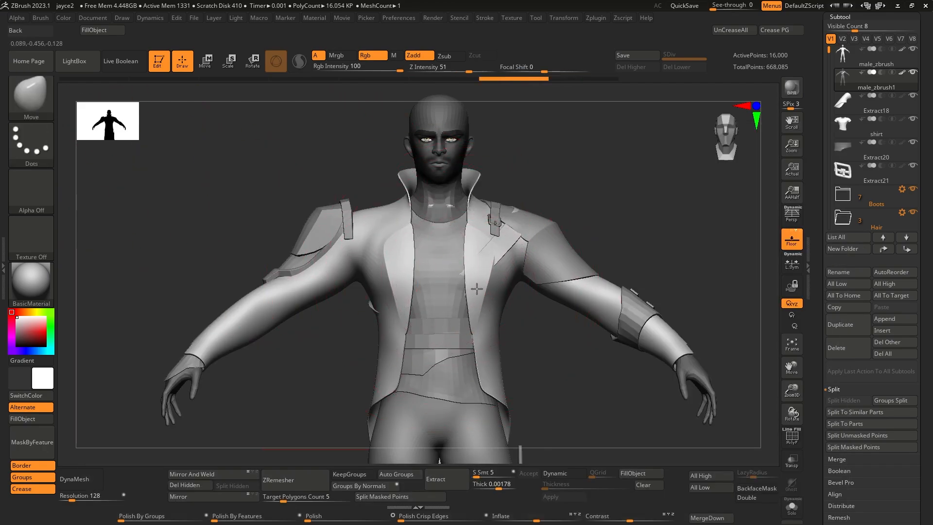
mouse_move(477, 288)
mouse_down()
mouse_move(440, 288)
mouse_move(459, 278)
mouse_up()
click(792, 507)
right_drag(418, 262, 443, 255)
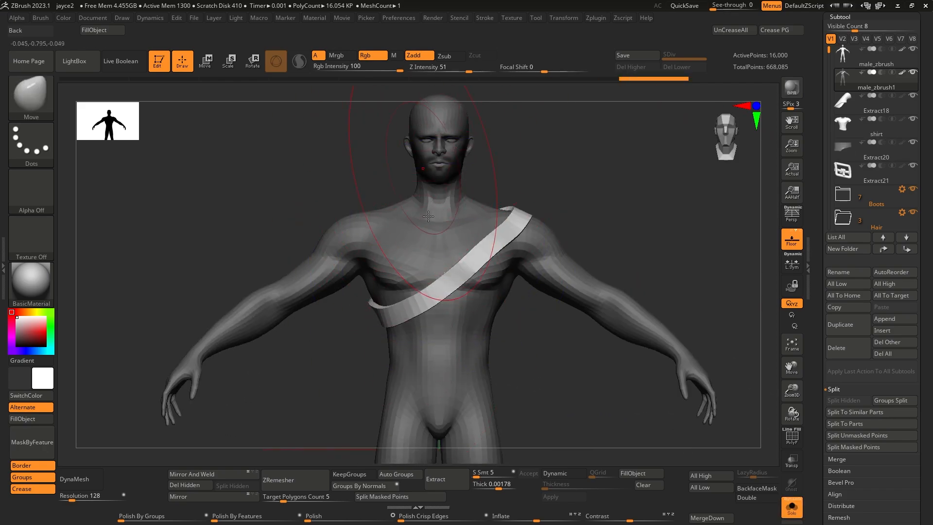
right_drag(459, 310, 491, 266)
right_drag(401, 132, 508, 205)
- Display the PolyFrame, isolate the strap's polygroup and delete the hidden body geometry
drag(822, 315, 822, 258)
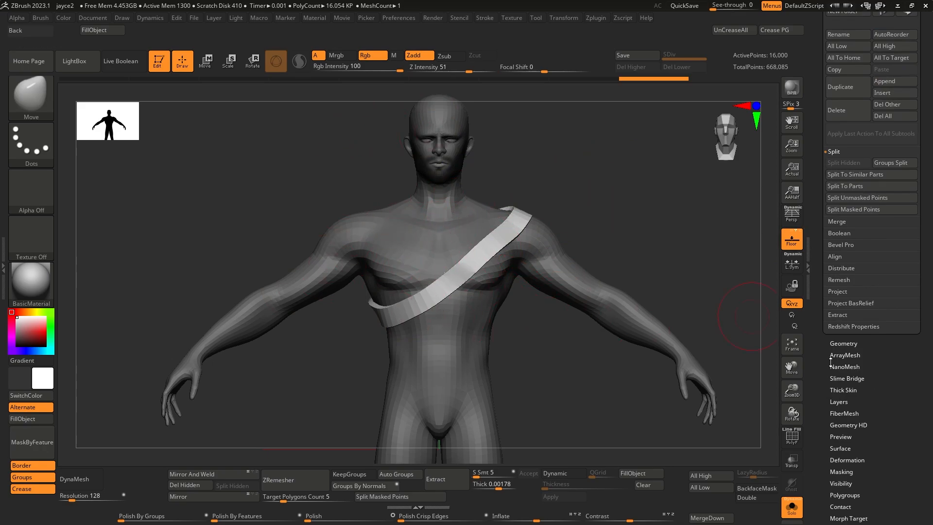
click(837, 343)
key(shift+f)
right_drag(437, 340, 514, 287)
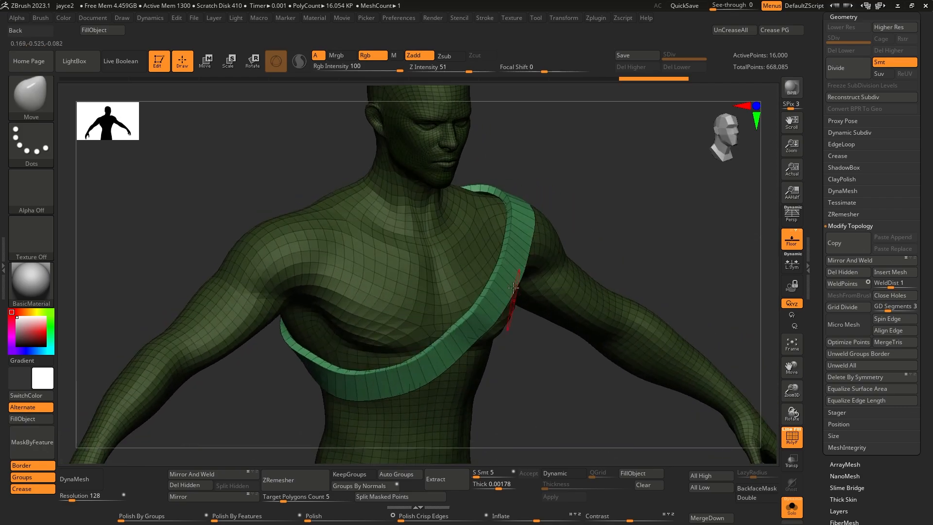
key(ctrl+shift)
ctrl+shift+click(512, 261)
mouse_move(517, 262)
right_down()
mouse_move(555, 297)
mouse_move(495, 312)
right_up()
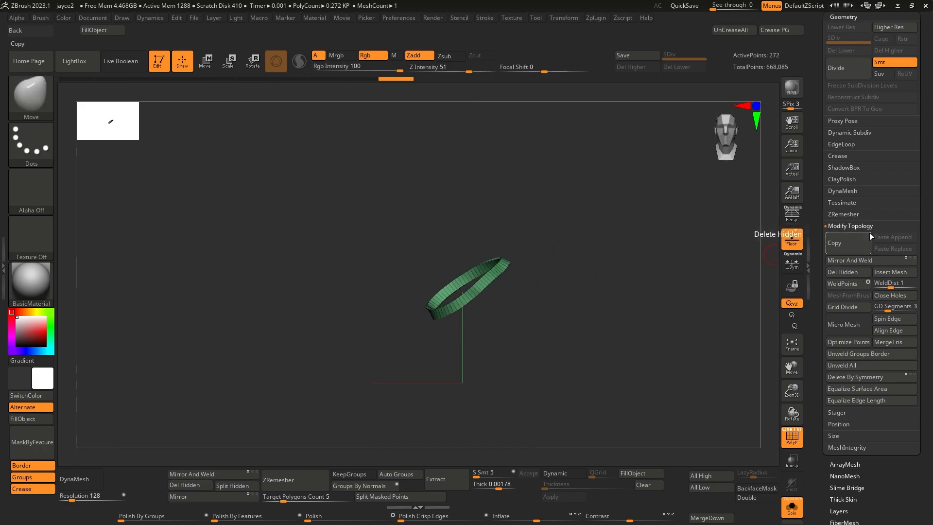
click(847, 273)
- Leave Solo mode to show the strap together with the jacket and adjust the Move brush size
right_drag(487, 326, 476, 324)
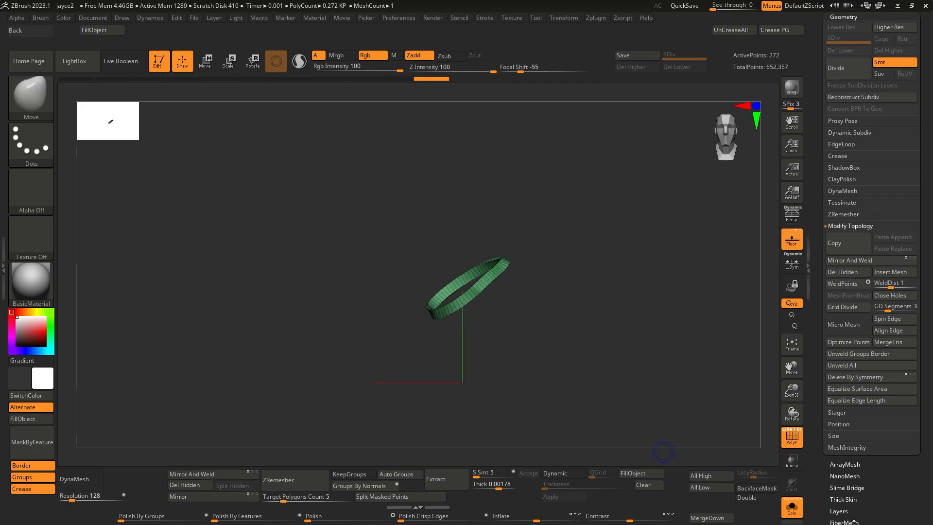
click(474, 325)
mouse_move(428, 306)
right_down()
mouse_move(491, 323)
mouse_move(540, 296)
mouse_move(522, 277)
mouse_move(486, 311)
mouse_move(516, 282)
mouse_move(496, 290)
mouse_move(459, 246)
mouse_move(474, 308)
mouse_move(440, 266)
mouse_move(486, 267)
mouse_move(515, 252)
right_up()
key(s)
key(s)
mouse_move(480, 305)
right_down()
mouse_move(524, 297)
mouse_move(390, 240)
right_up()
mouse_move(592, 352)
right_down()
mouse_move(480, 283)
mouse_move(469, 246)
right_up()
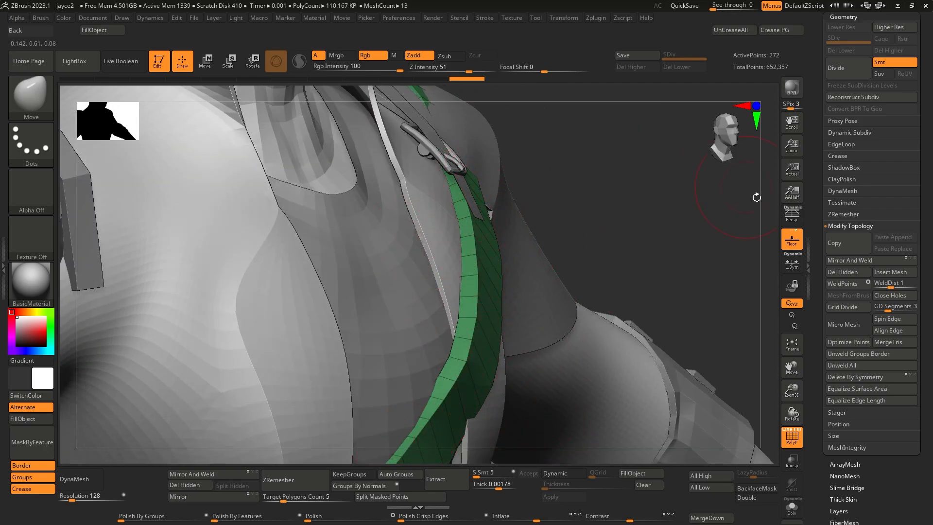
- Divide the strap into polygroups with Groups By Normals
scroll(831, 131, down, 5)
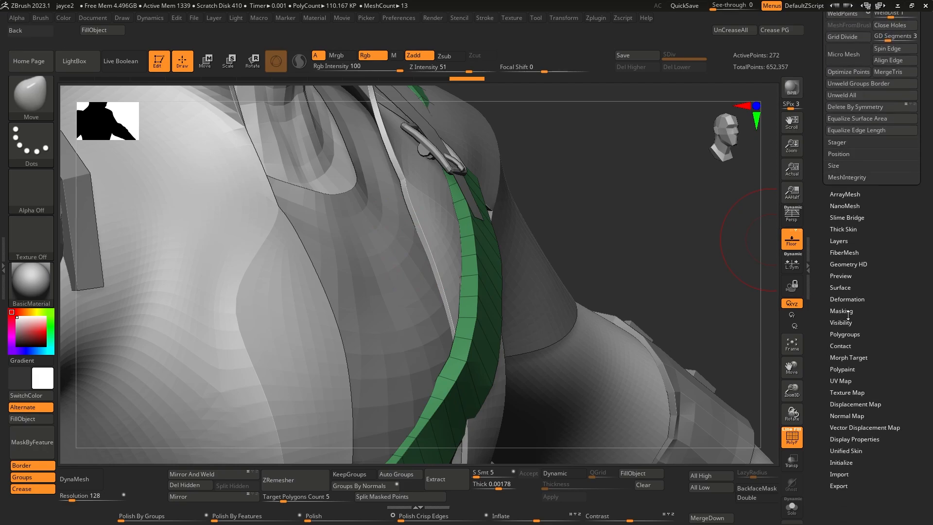
click(846, 335)
right_drag(437, 238, 461, 278)
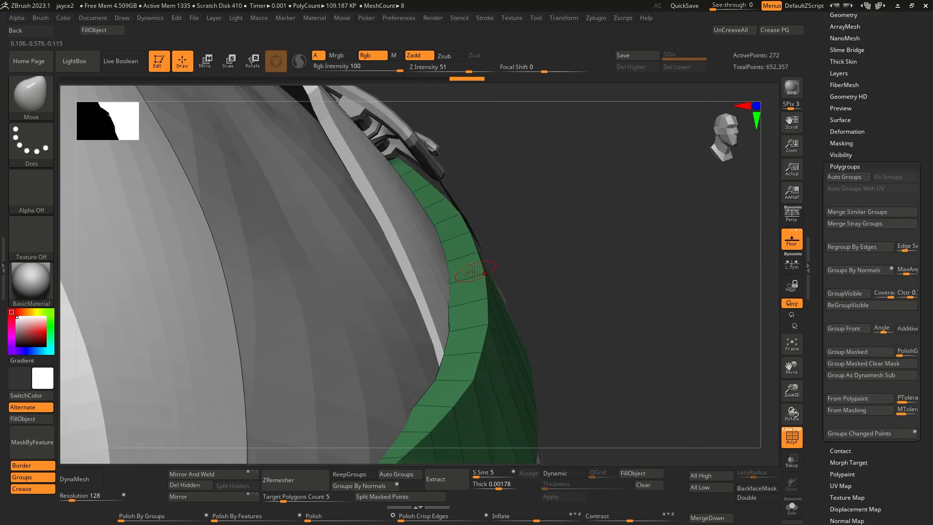
right_drag(440, 376, 354, 260)
key(f)
ctrl+right_drag(531, 268, 542, 292)
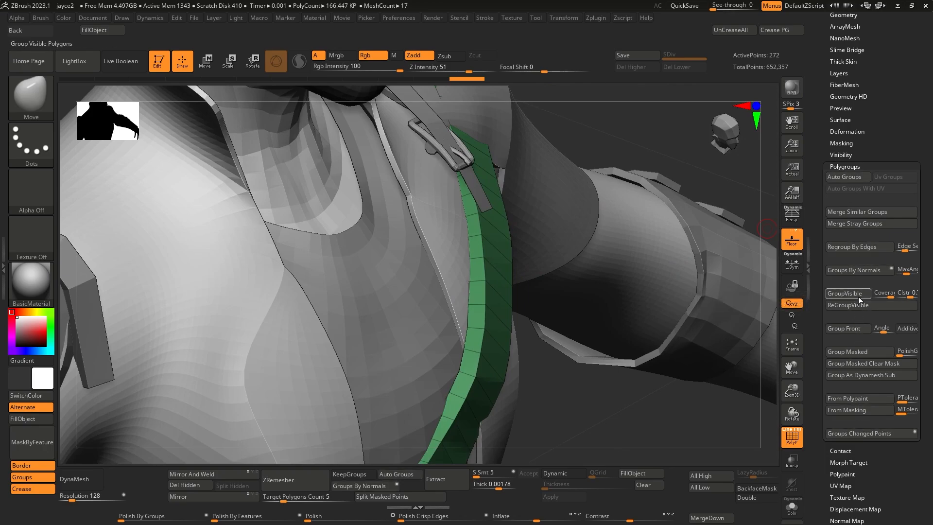
click(859, 270)
- Isolate the strap's wide outer polygroup and delete its hidden edge and inner faces
right_drag(534, 292, 507, 265)
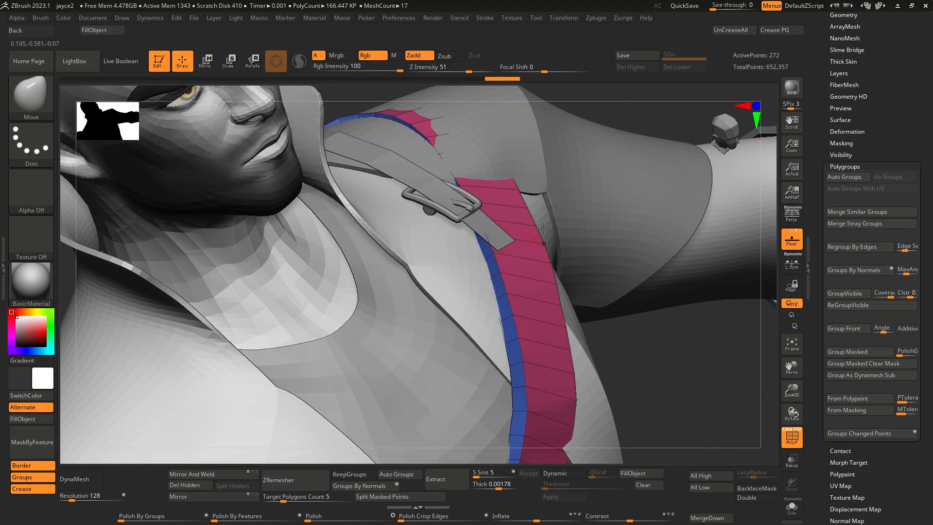
right_drag(489, 283, 567, 291)
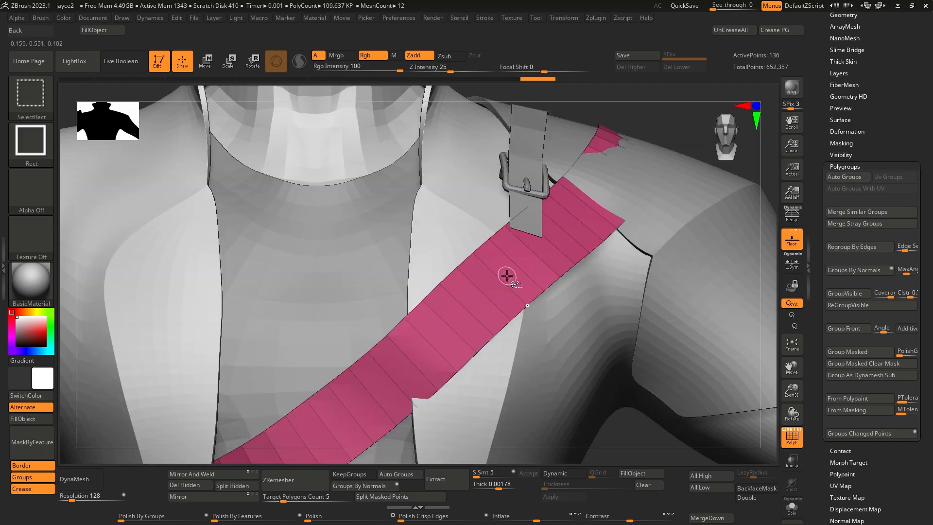
key(f)
right_drag(531, 399, 492, 390)
scroll(855, 146, up, 2)
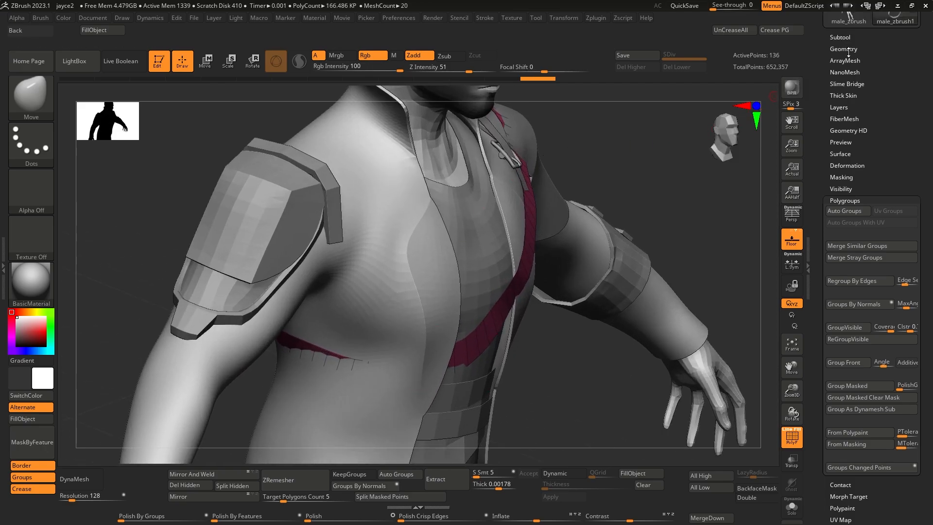
click(845, 200)
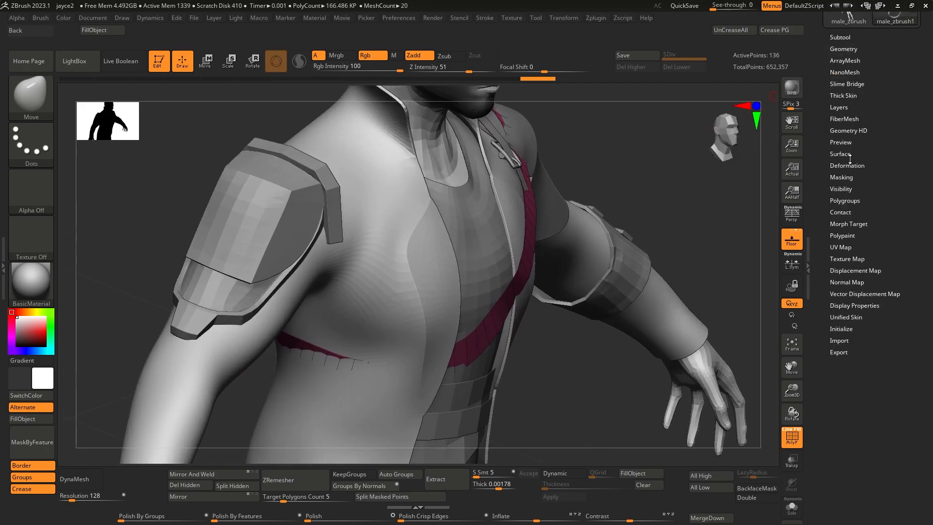
click(186, 488)
- Reshape the single-sided strap with the Move brush so it lies over the jacket's chest and shoulder
right_drag(340, 340, 471, 266)
drag(299, 321, 292, 331)
key(f)
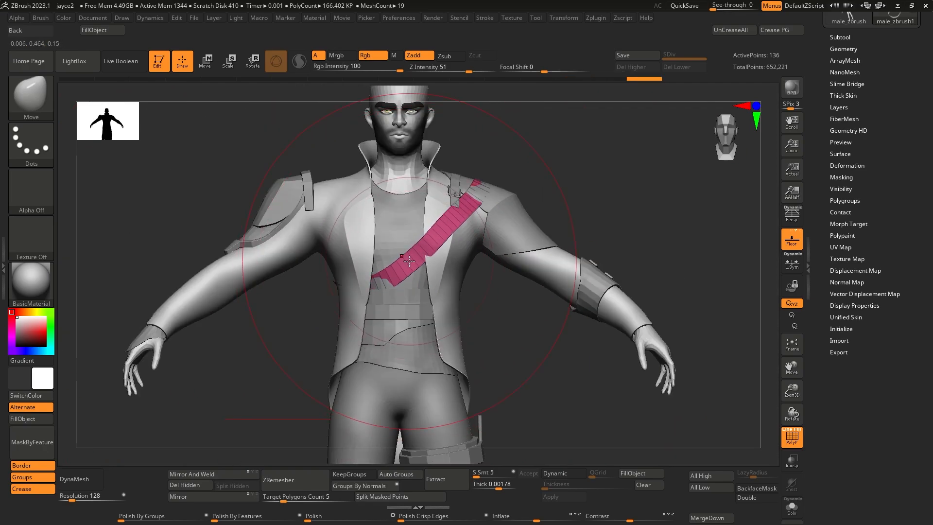
right_drag(448, 188, 553, 446)
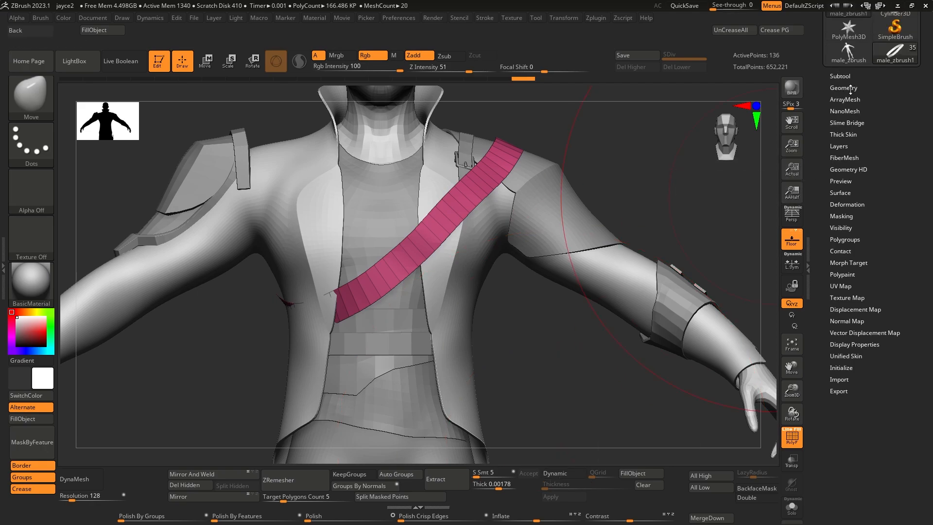
- Turn on Dynamic Subdiv for the strap with SmoothSubdiv 0 and a thickness of 0.00308
click(851, 86)
click(852, 292)
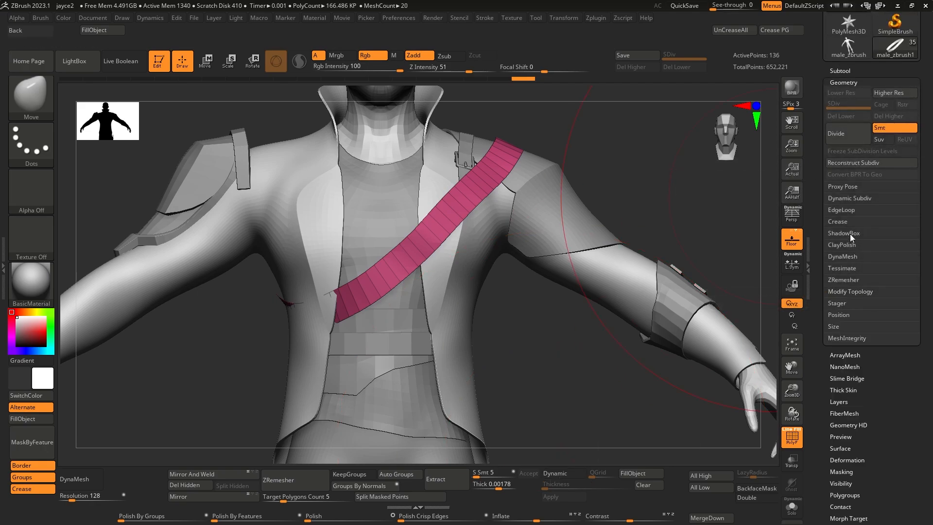
click(853, 199)
click(853, 209)
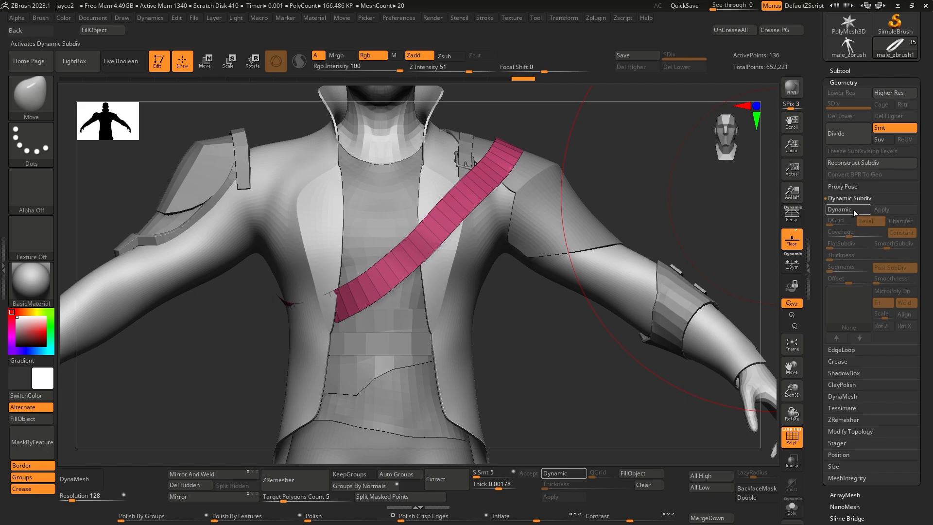
right_drag(341, 214, 358, 194)
right_drag(366, 128, 763, 243)
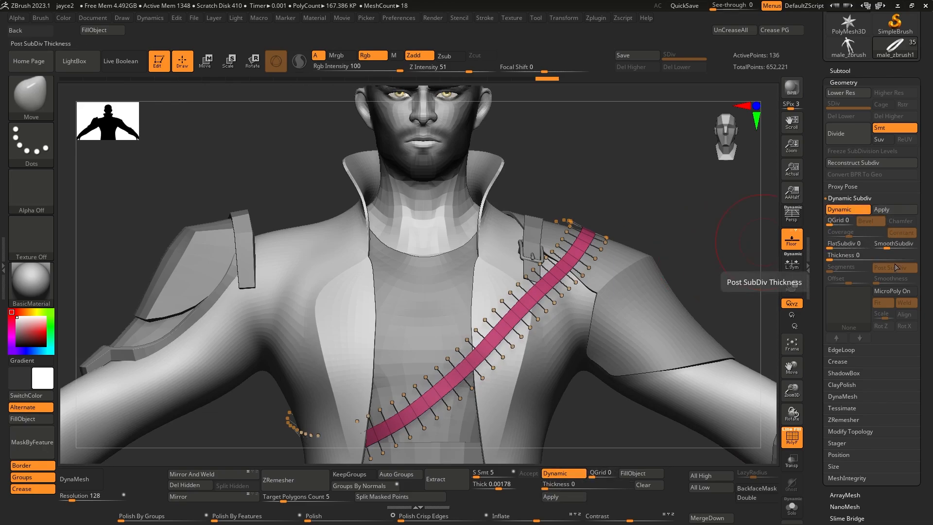
click(883, 245)
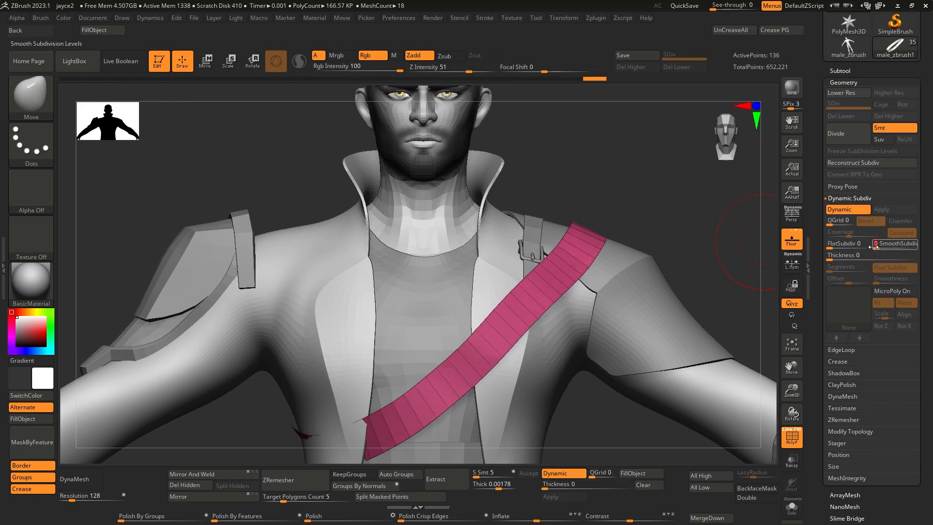
right_drag(681, 233, 765, 277)
drag(845, 257, 850, 258)
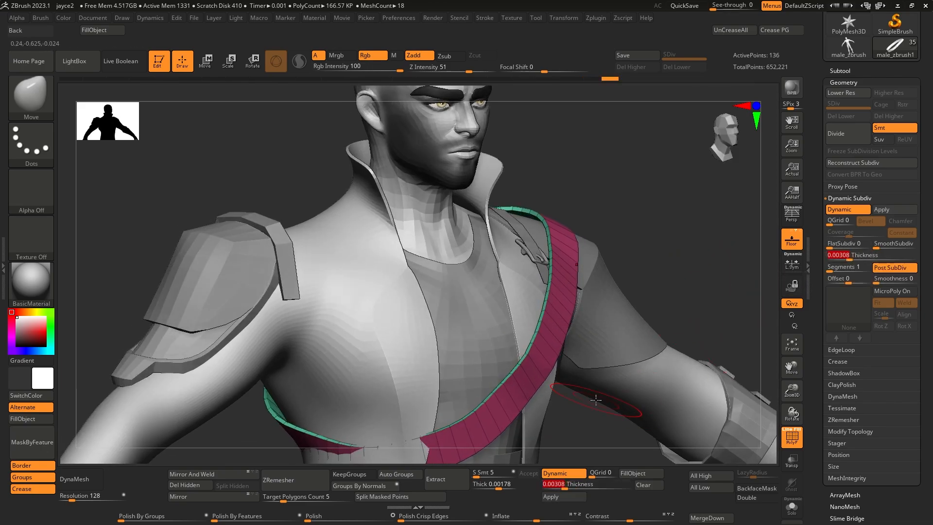
right_drag(583, 321, 564, 304)
mouse_move(597, 291)
mouse_down()
mouse_move(675, 278)
mouse_move(654, 282)
mouse_up()
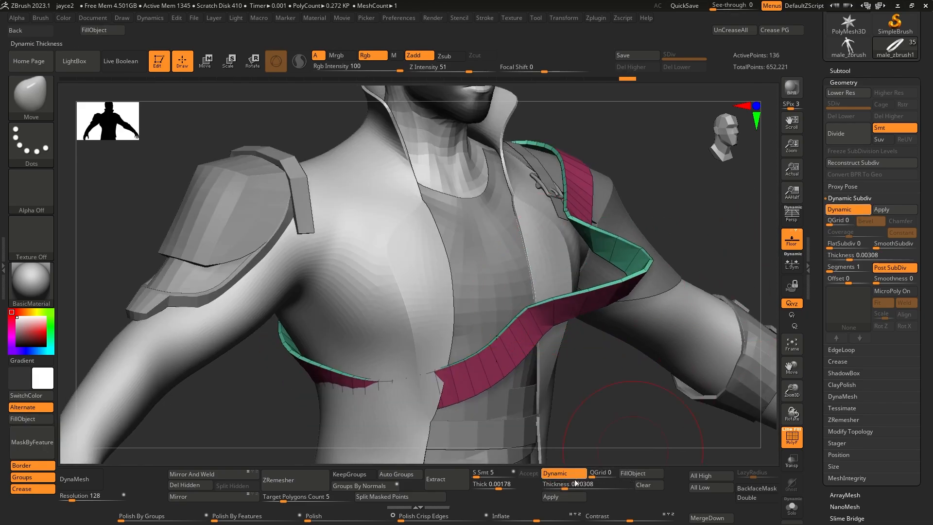
alt+click(625, 327)
right_drag(625, 327, 605, 326)
click(749, 499)
mouse_move(549, 344)
right_down()
mouse_move(529, 346)
mouse_move(583, 346)
mouse_move(556, 346)
right_up()
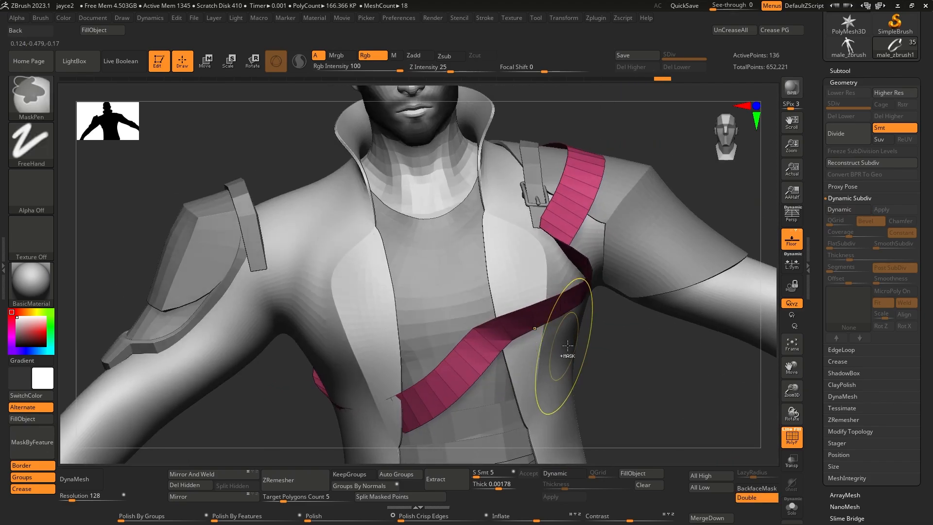
key(ctrl+z)
key(ctrl+z)
- Adjust the thickened strap's fit along the chest and shoulder with a resized Move brush
right_drag(532, 267, 596, 262)
ctrl+right_drag(547, 294, 593, 276)
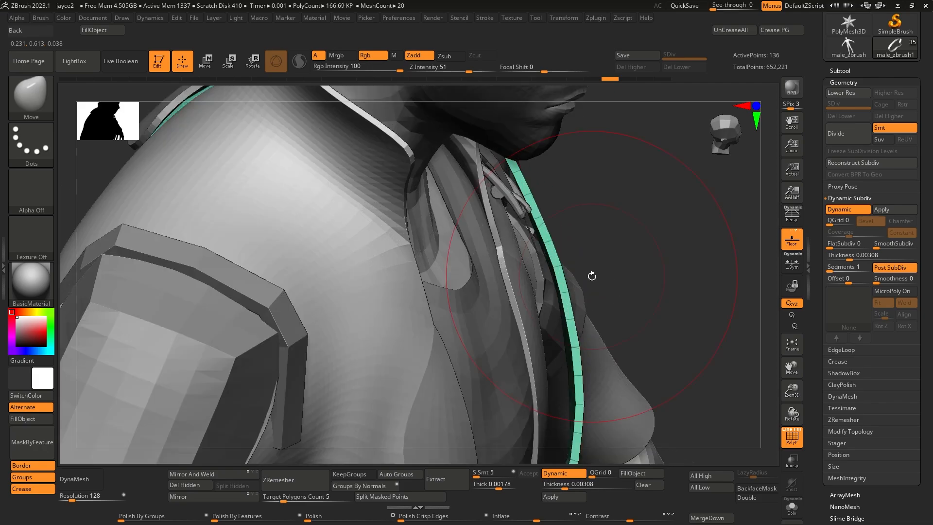
mouse_move(606, 253)
mouse_down()
mouse_move(694, 158)
mouse_move(656, 197)
mouse_up()
mouse_move(656, 197)
right_down()
mouse_move(617, 217)
mouse_move(596, 212)
mouse_move(600, 198)
mouse_move(579, 211)
mouse_move(574, 228)
right_up()
key(s)
key(s)
drag(577, 229, 594, 233)
mouse_move(559, 243)
right_down()
mouse_move(542, 254)
mouse_move(574, 262)
right_up()
ctrl+right_drag(573, 263, 578, 246)
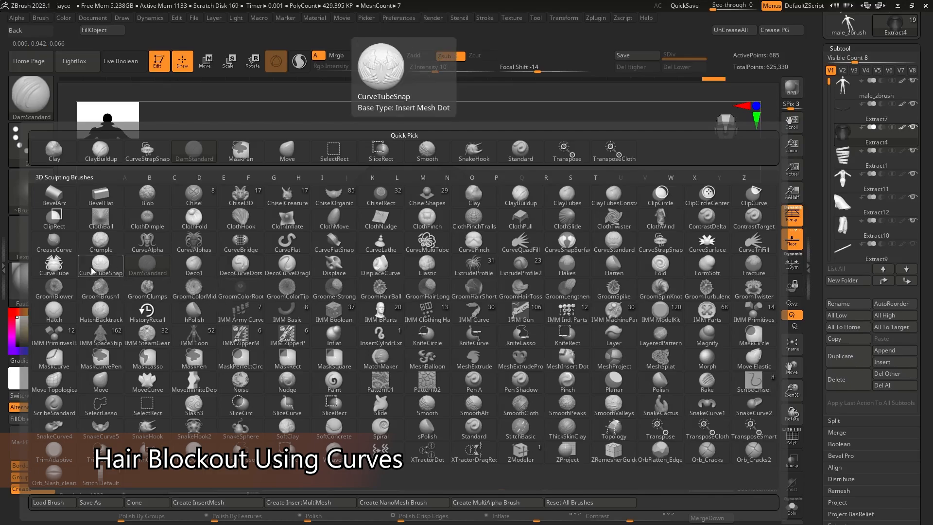
- Choose the CurveTubeSnap brush, set its draw size and try it with an S-shaped tube down the face, undoing the test
click(134, 271)
key(s)
mouse_move(423, 184)
mouse_down()
mouse_move(432, 183)
mouse_move(389, 214)
mouse_up()
drag(408, 398, 475, 396)
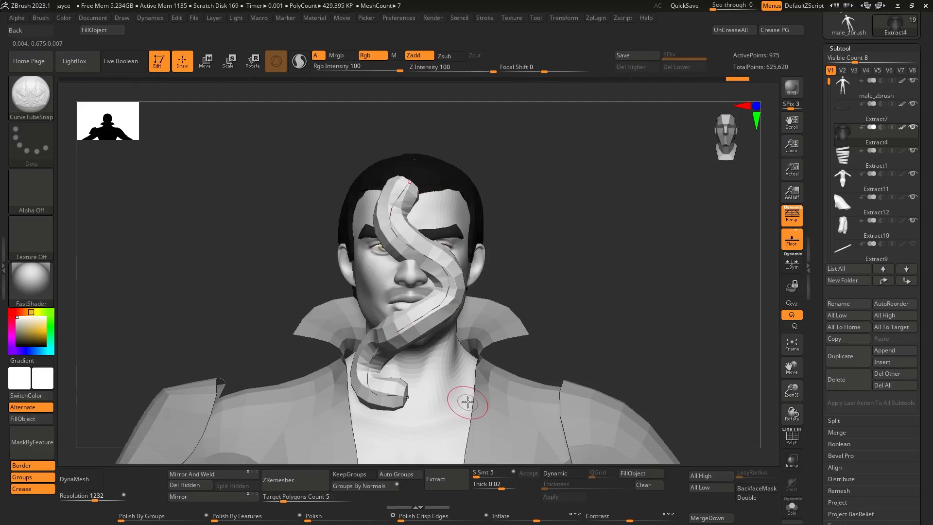
right_drag(475, 396, 413, 384)
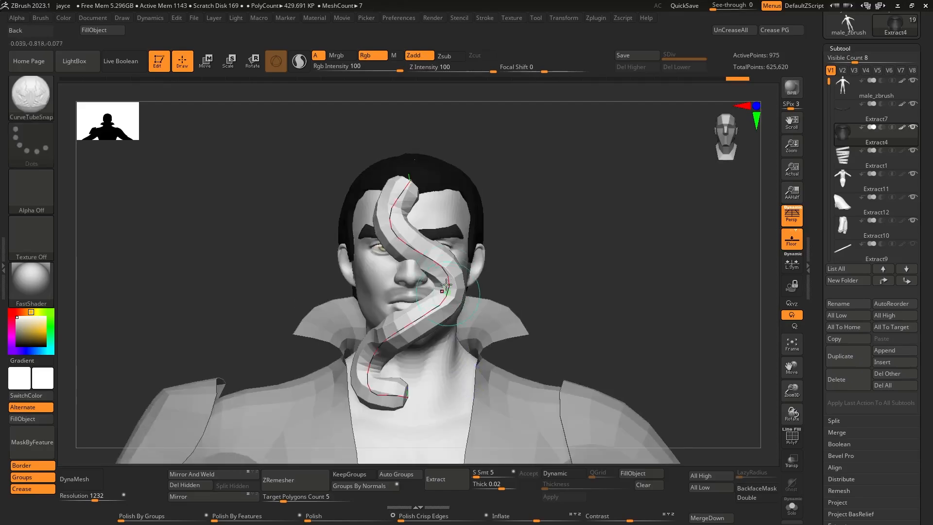
key(ctrl+z)
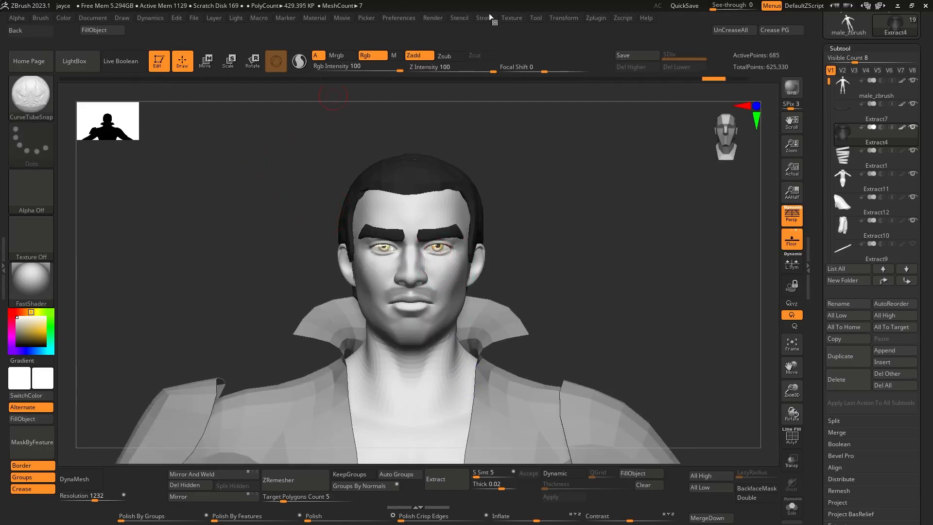
click(495, 21)
mouse_move(482, 31)
mouse_down()
mouse_move(139, 87)
mouse_move(4, 211)
mouse_move(4, 266)
mouse_up()
click(4, 260)
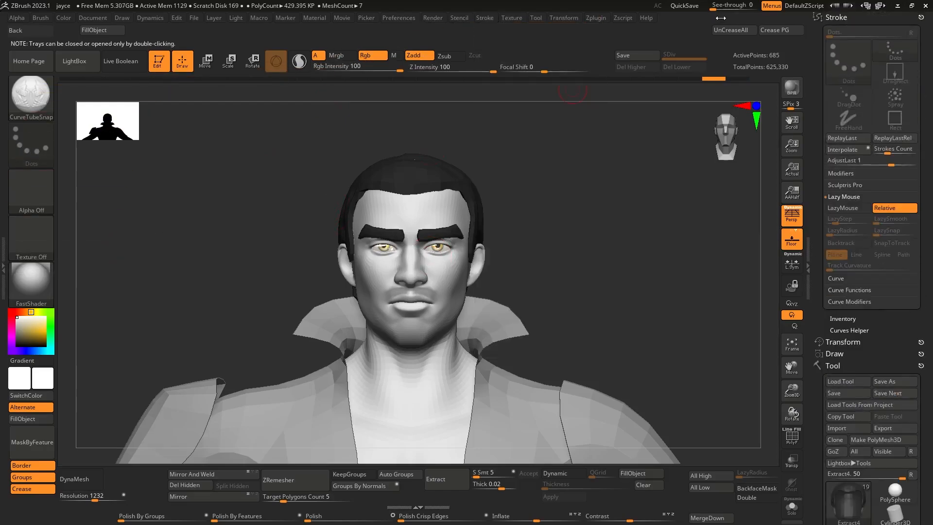
click(920, 19)
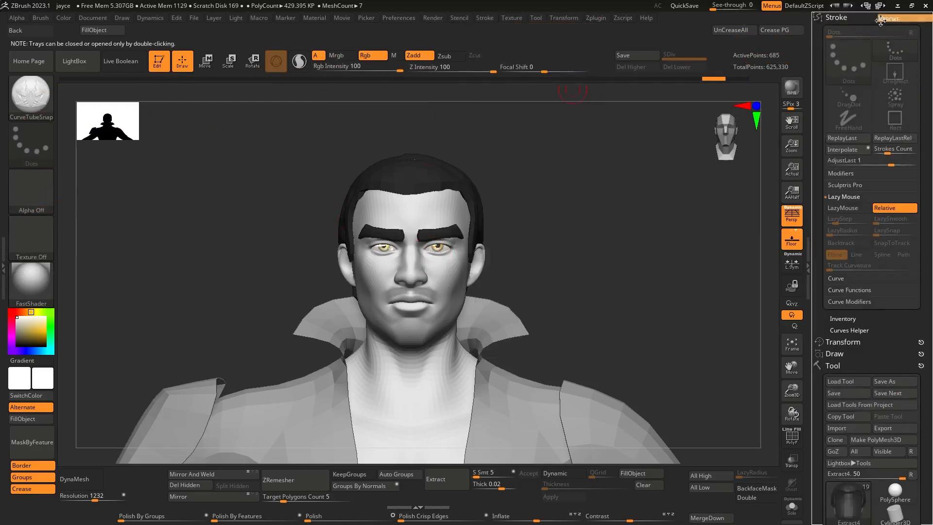
- Open the closed tray and dock the Stroke palette in it above the Brush palette
double_click(5, 260)
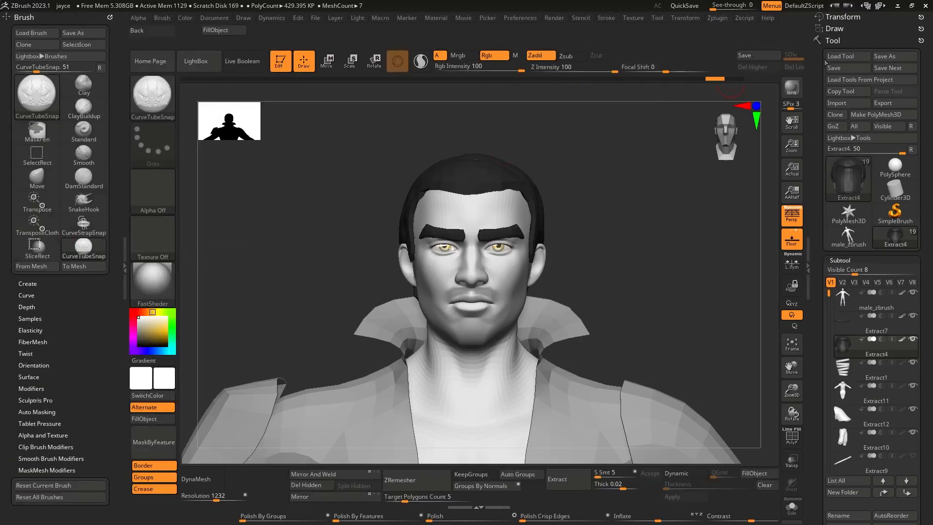
click(606, 18)
mouse_move(603, 33)
mouse_down()
mouse_move(559, 68)
mouse_move(155, 243)
mouse_move(73, 296)
mouse_move(41, 187)
mouse_up()
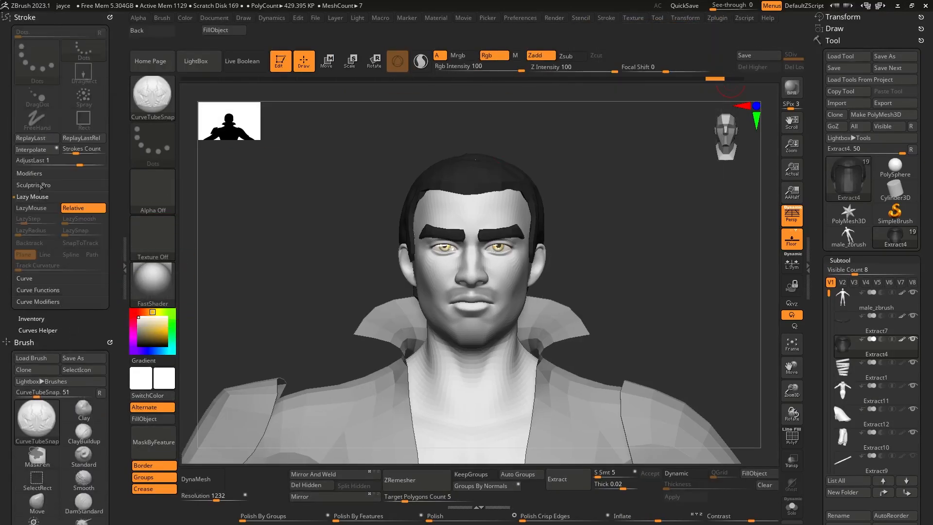
- Turn on Lock Start in the curve settings of the CurveTubeSnap brush's stroke
click(32, 196)
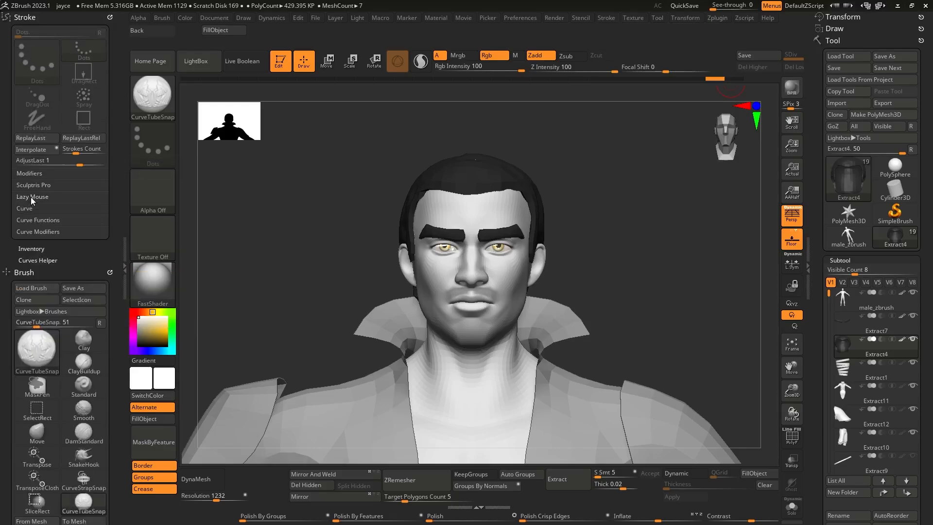
click(33, 209)
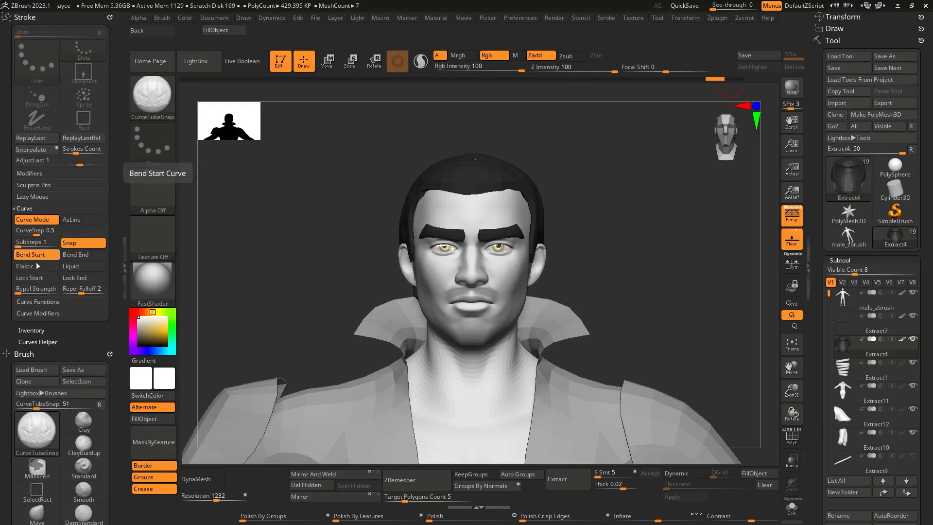
click(34, 281)
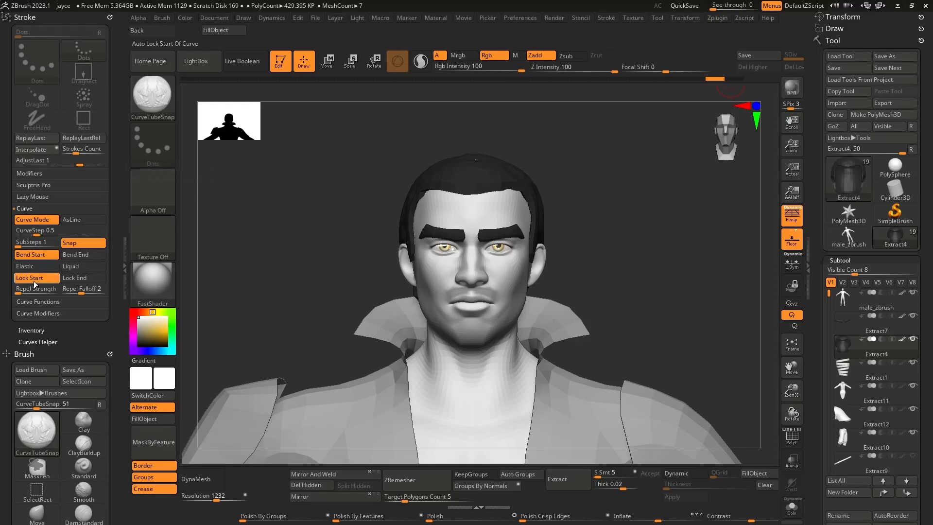
click(36, 210)
- Turn on Size in the stroke's Curve Modifiers and try the brush with tubes drawn down the face
click(28, 224)
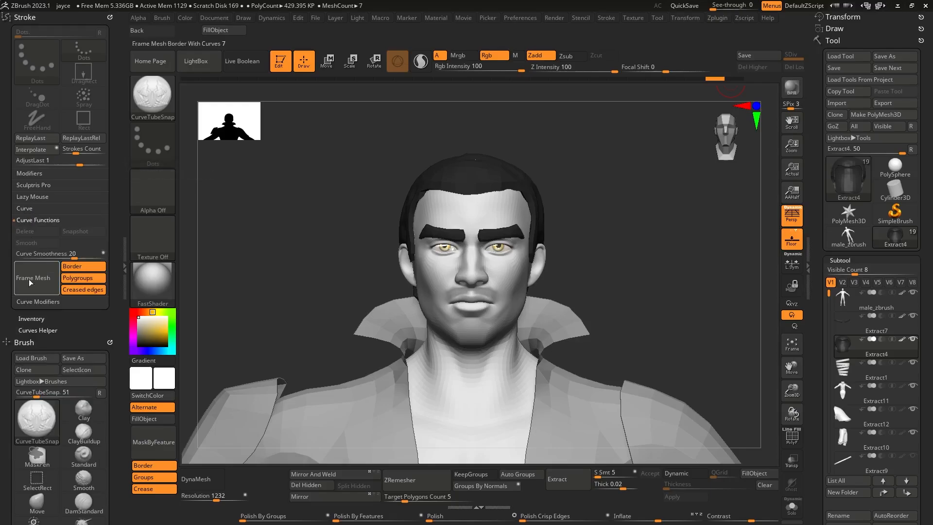
click(32, 220)
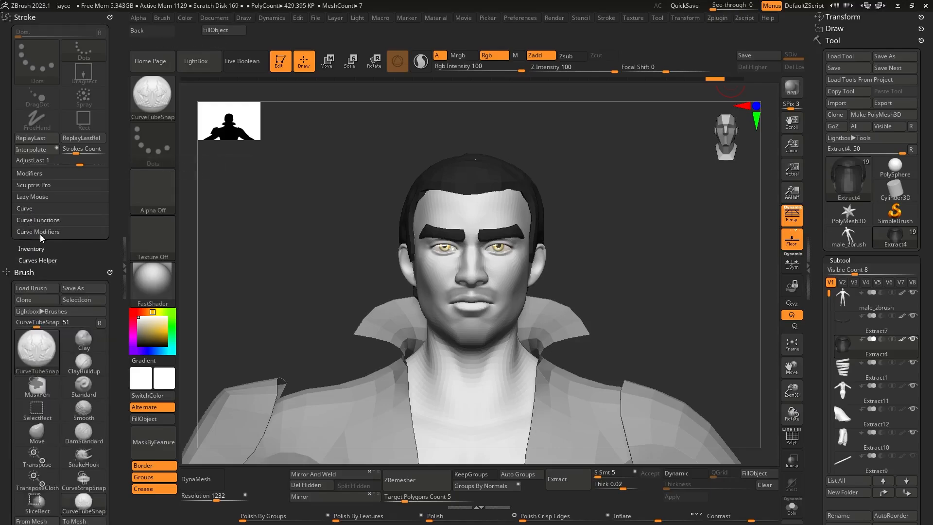
click(40, 233)
click(43, 253)
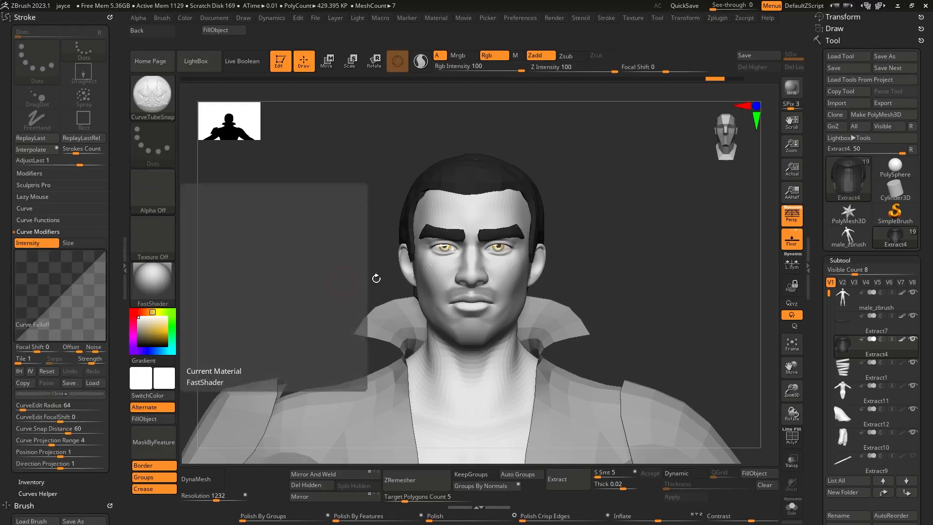
drag(445, 205, 520, 335)
key(ctrl+z)
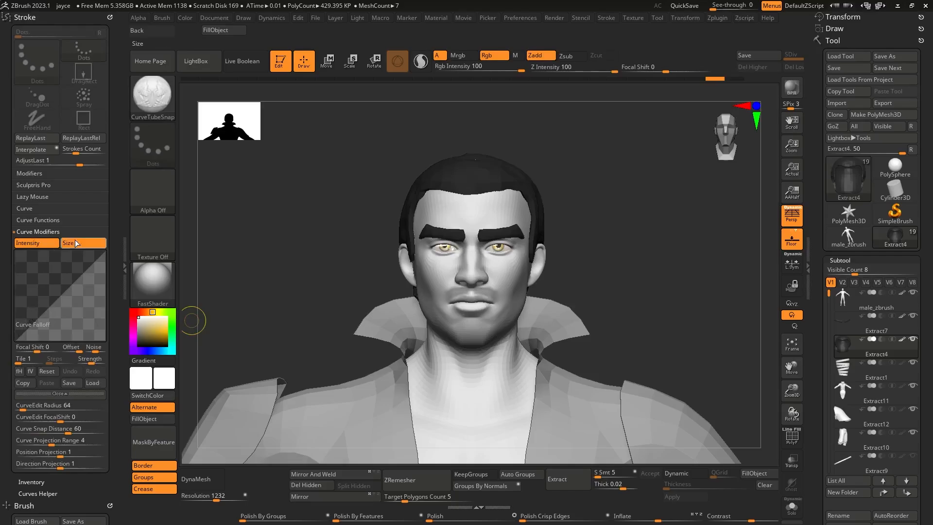
mouse_move(475, 221)
mouse_down()
mouse_move(508, 350)
mouse_move(539, 365)
mouse_up()
right_drag(474, 357, 444, 350)
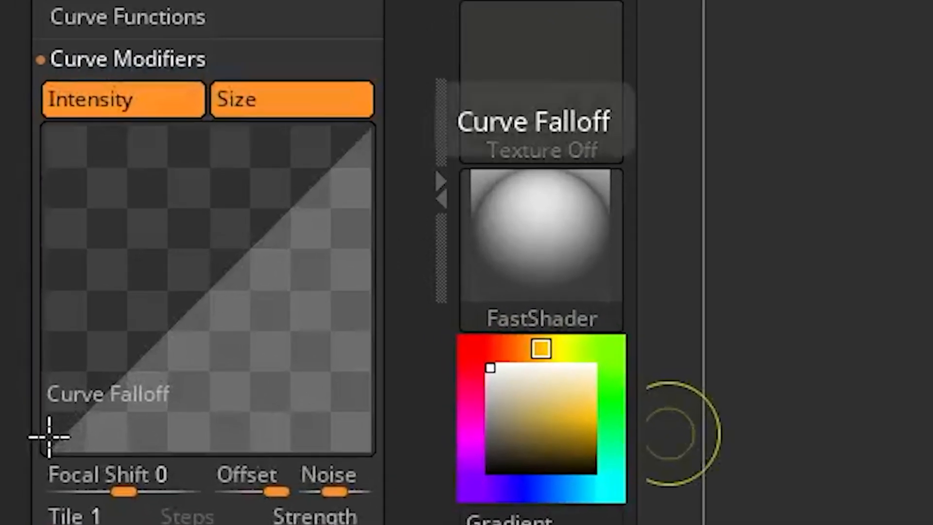
- Shape the Curve Falloff with its start at about 0.64, an added midpoint and its end at zero, and test the taper on the face
drag(39, 438, 42, 250)
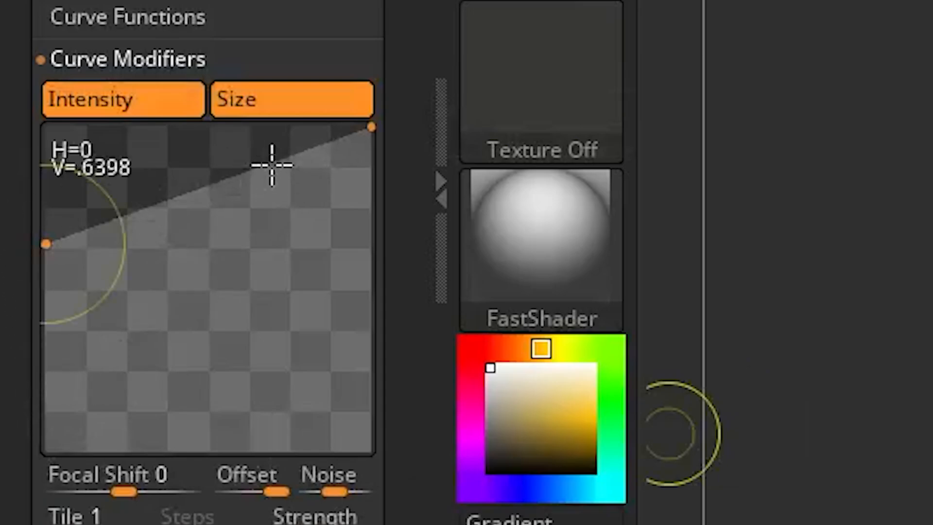
click(153, 207)
drag(369, 129, 367, 453)
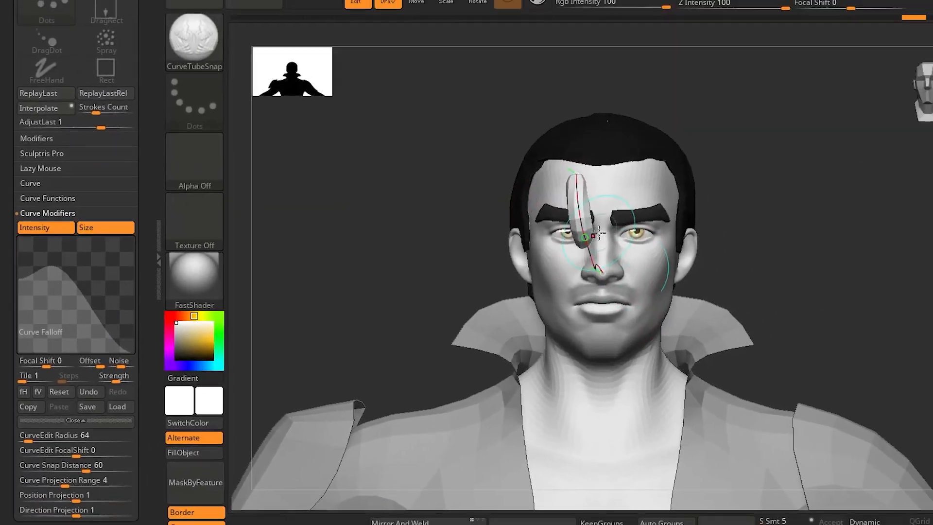
key(ctrl+z)
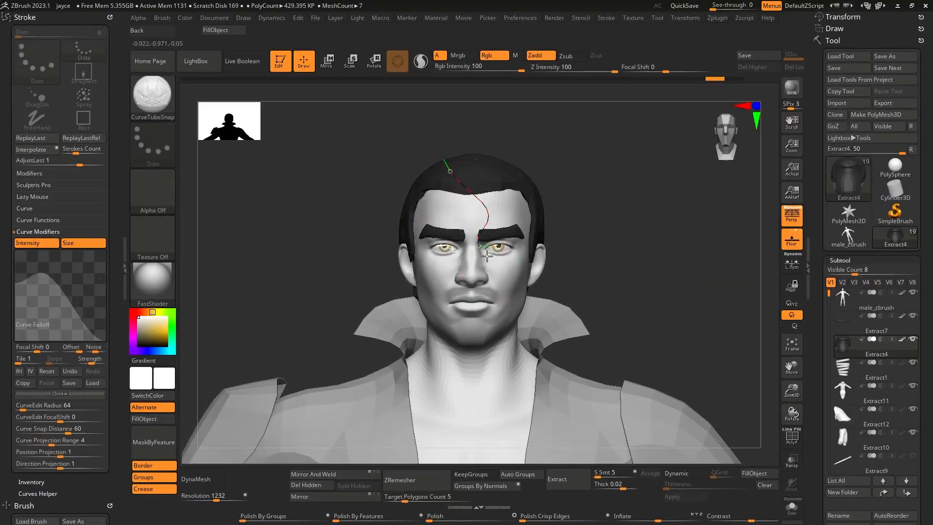
drag(487, 256, 489, 263)
key(ctrl+z)
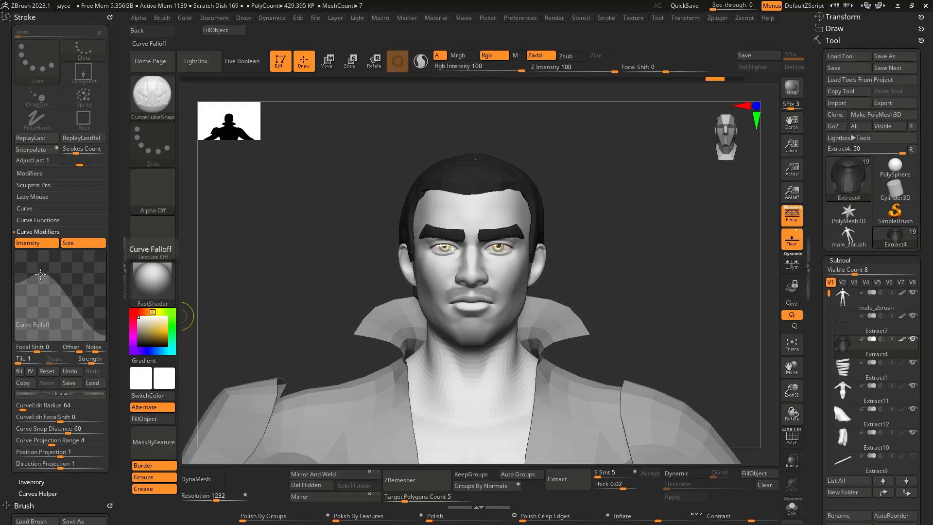
- Lower the Curve Falloff's start to about 0.45 along with its middle point, and test the tapered tube on the forehead
drag(21, 288, 16, 285)
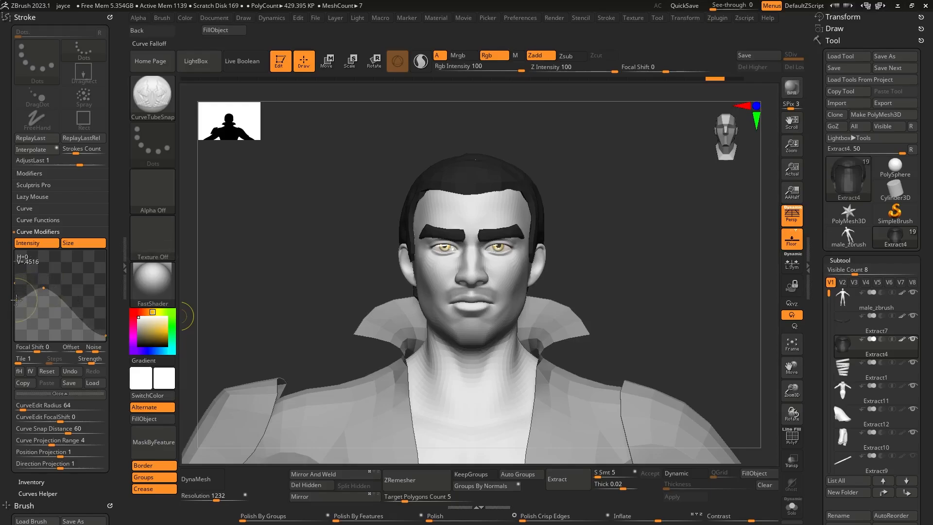
drag(453, 205, 486, 245)
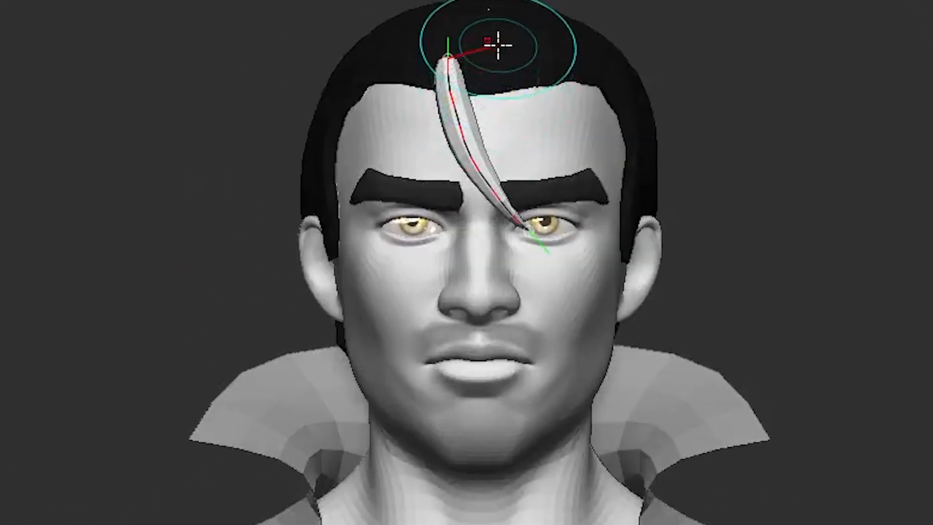
key(ctrl+z)
drag(501, 58, 622, 288)
key(ctrl+z)
drag(494, 50, 601, 280)
key(ctrl+z)
drag(505, 82, 578, 198)
key(ctrl+z)
- Resize the brush and draw two tapered hair strands from the front hairline down toward the eyes
key(s)
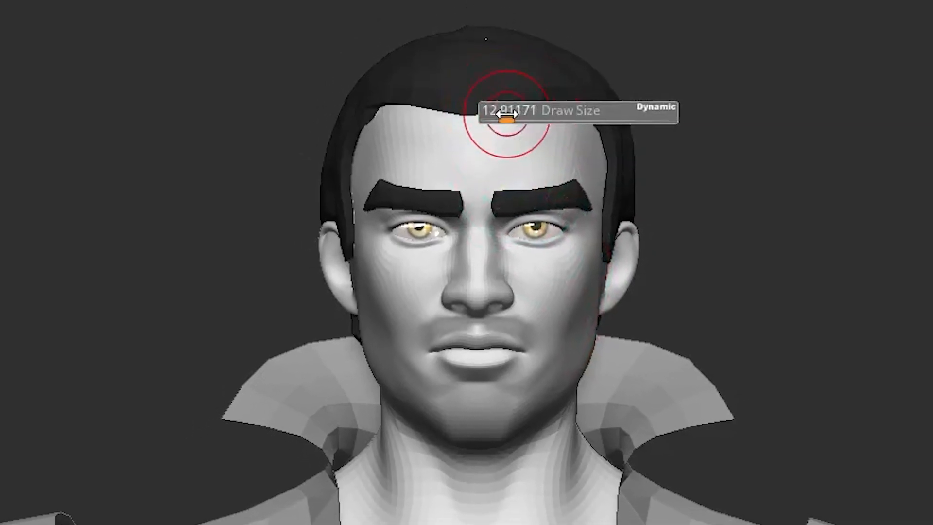
mouse_move(504, 76)
mouse_down()
mouse_move(600, 280)
mouse_move(591, 287)
mouse_up()
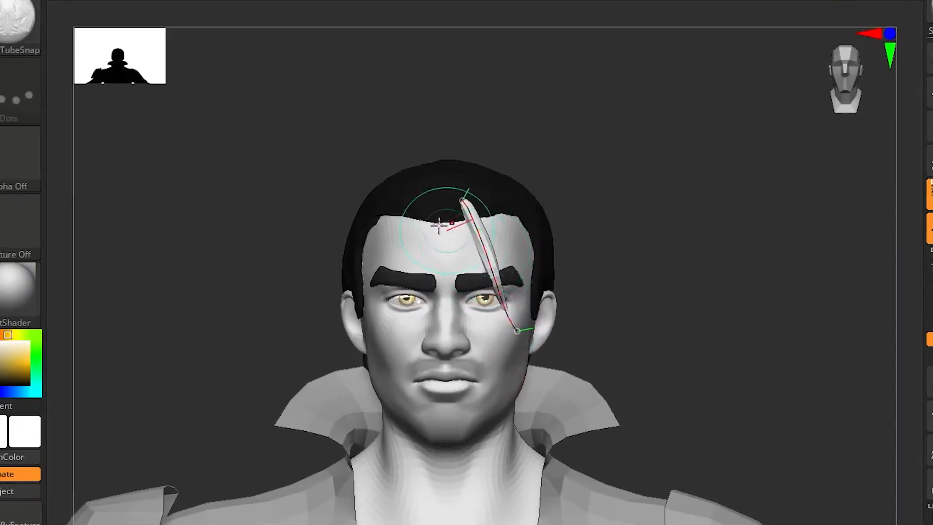
key(ctrl+z)
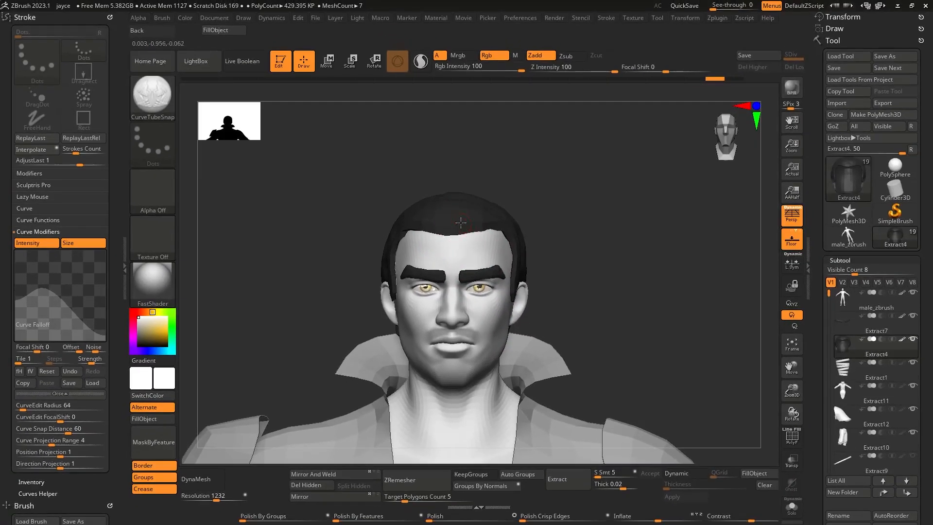
drag(460, 222, 488, 308)
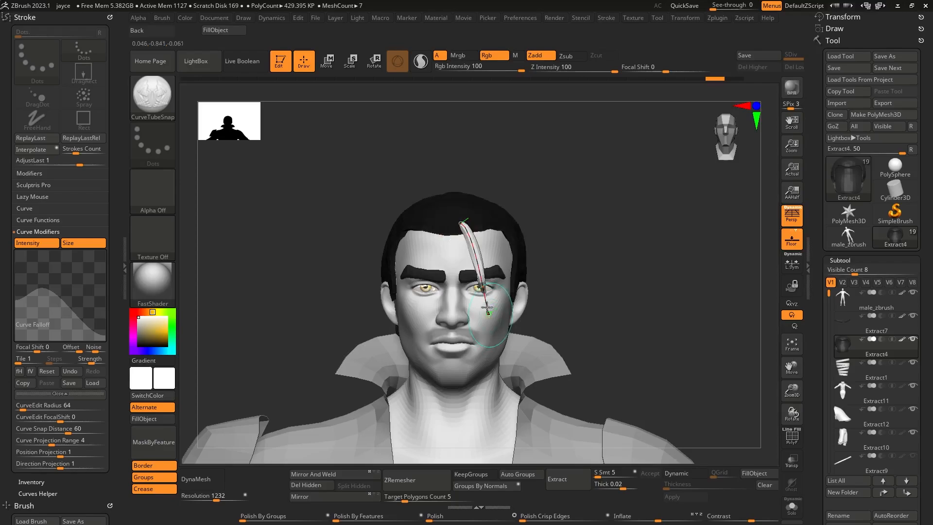
click(452, 224)
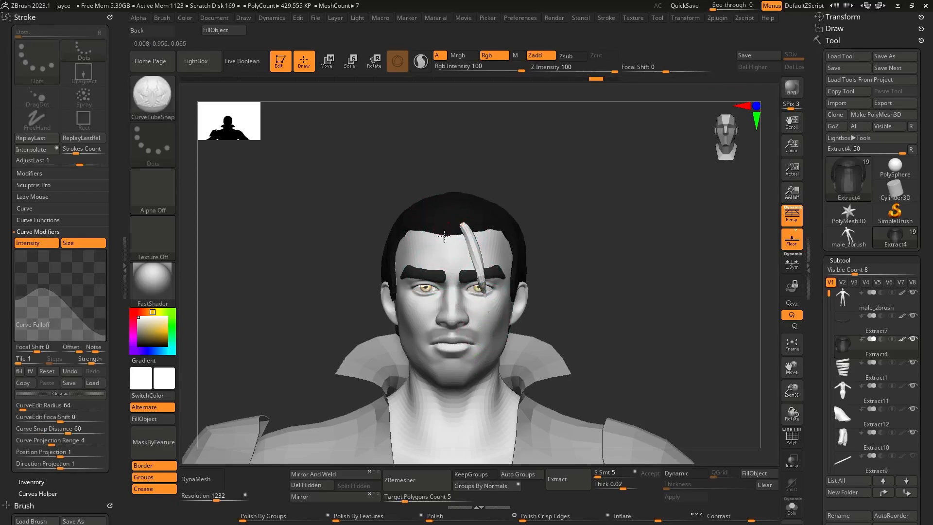
drag(445, 229, 438, 309)
- Draw two more strands curving from above the hairline down to the character's right eyebrow
drag(552, 199, 468, 225)
key(s)
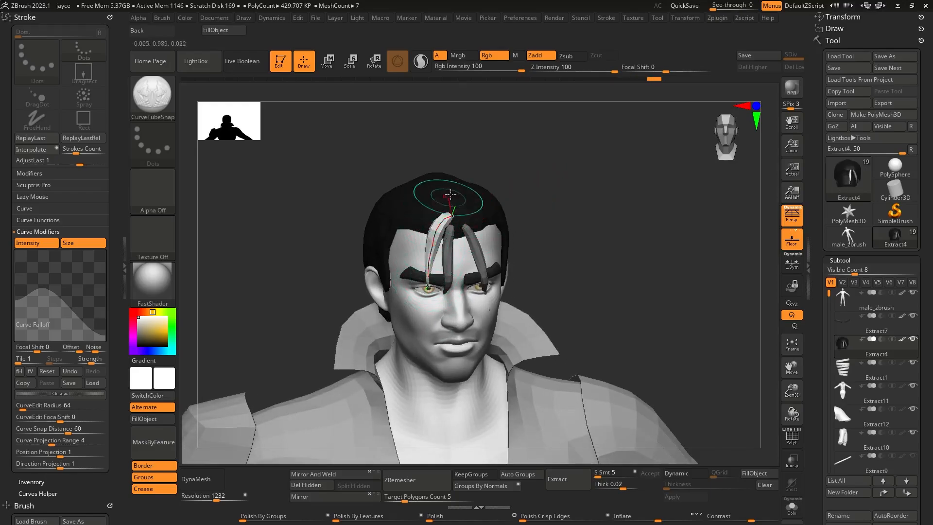
right_drag(437, 182, 443, 199)
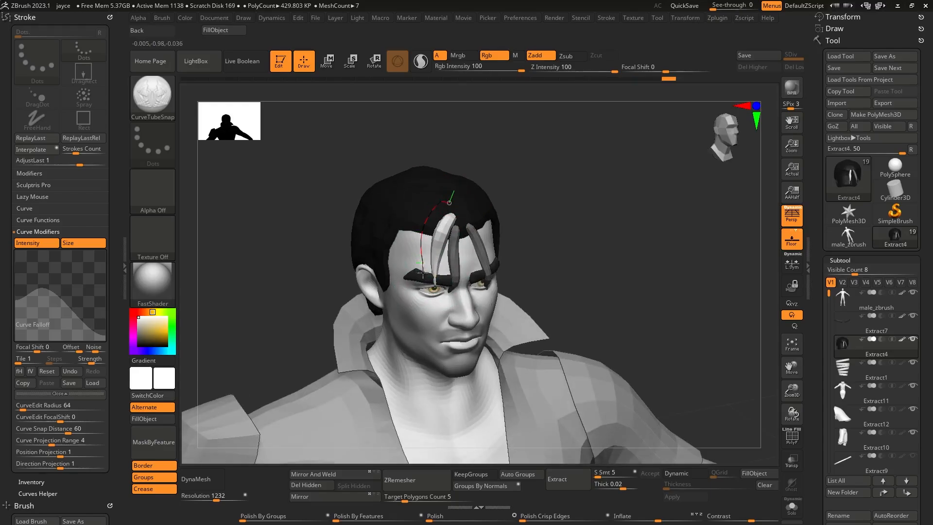
drag(423, 274, 422, 271)
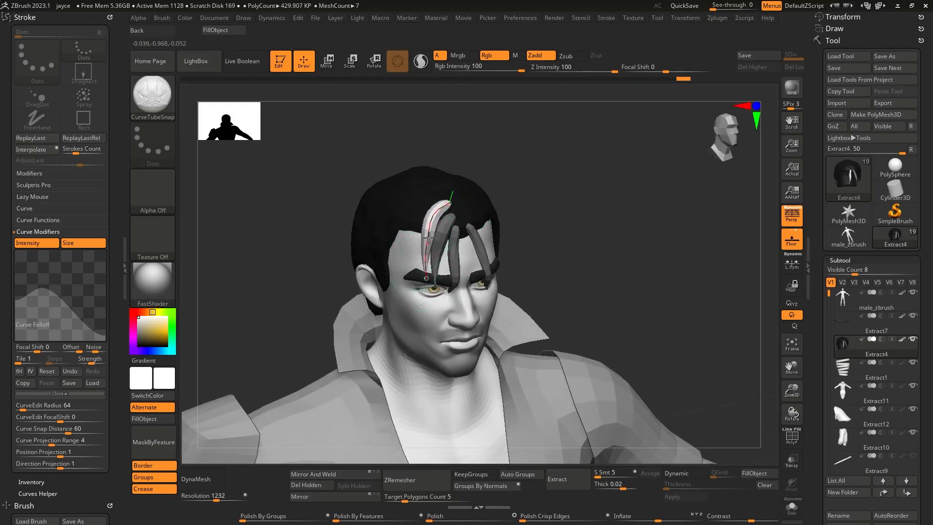
- Draw two strands arching from the middle of the hairline down over the character's left eye
right_drag(436, 236, 477, 270)
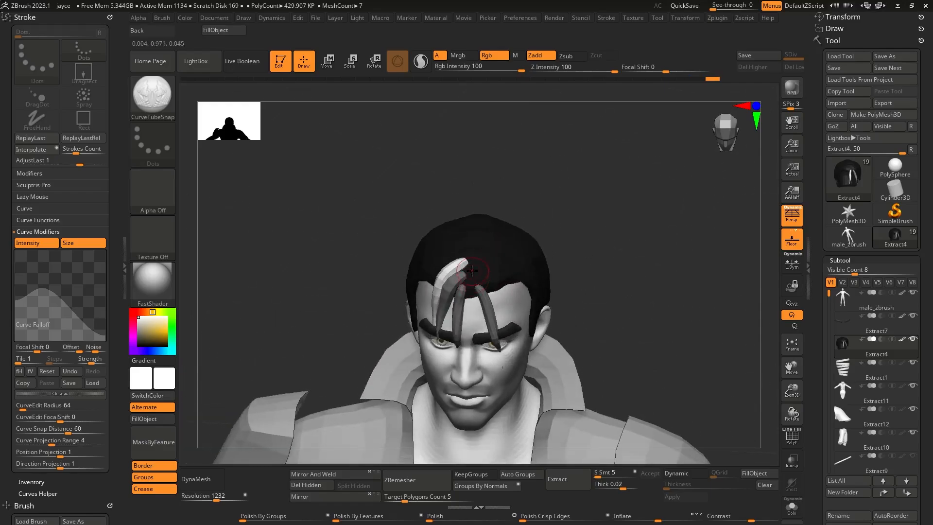
click(493, 345)
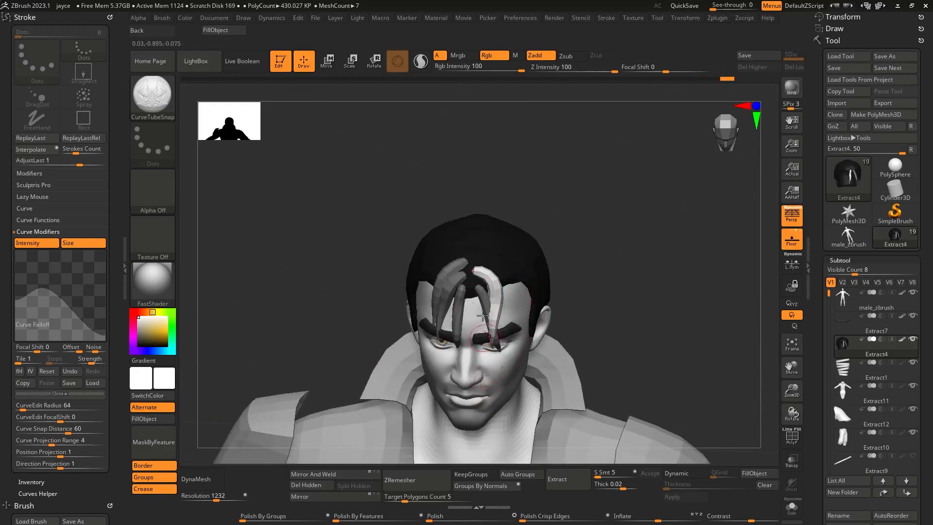
right_drag(499, 274, 470, 273)
drag(470, 274, 500, 346)
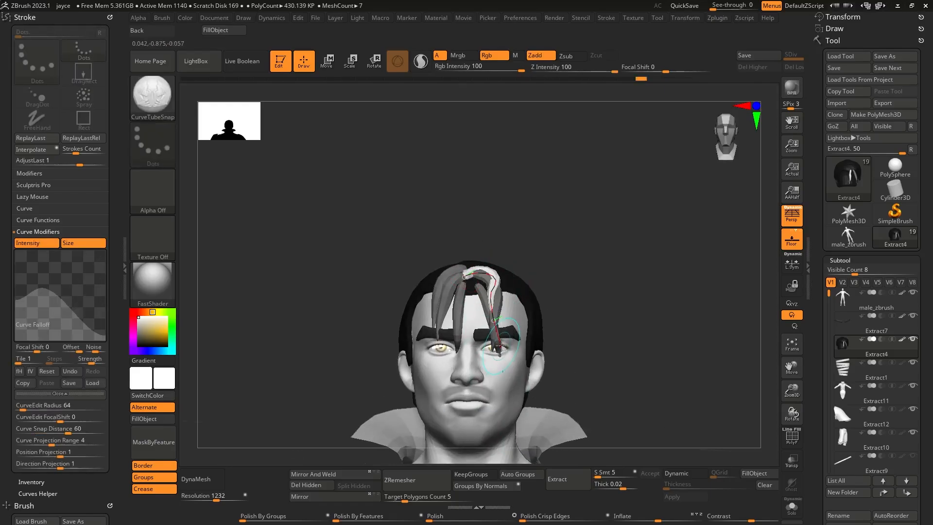
- Add a strand between the front locks and another sweeping from the parting toward the character's left temple
mouse_move(491, 278)
right_down()
mouse_move(481, 277)
mouse_move(494, 292)
mouse_move(476, 332)
mouse_move(601, 278)
mouse_move(487, 334)
right_up()
key(s)
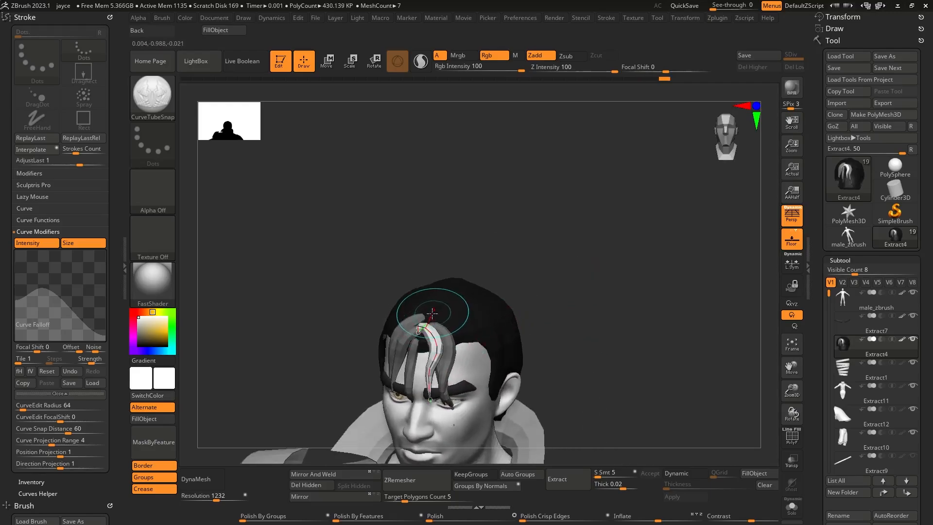
right_drag(481, 385, 425, 324)
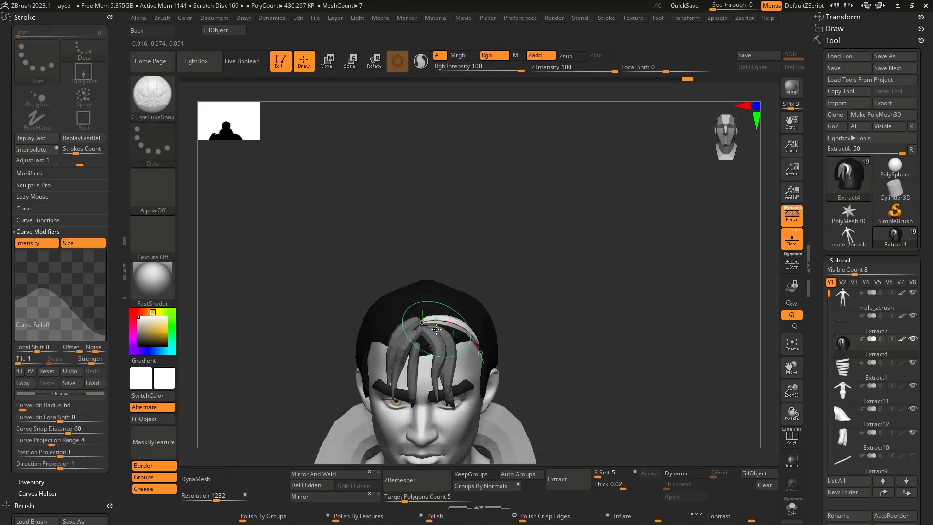
right_drag(422, 326, 387, 296)
right_drag(438, 322, 429, 324)
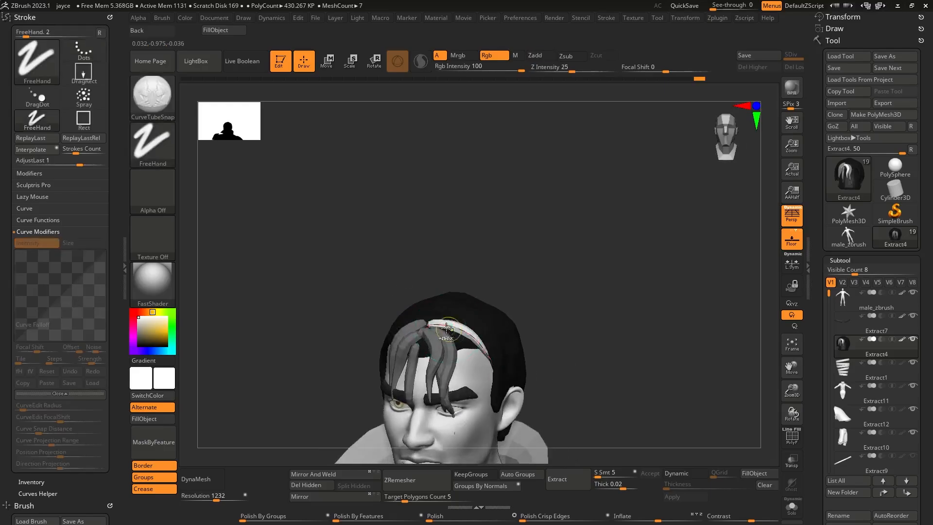
- Show the polygroup wireframe and use the Move Topological brush to pull the outer left-eye strand forward, away from the cheek
mouse_move(473, 410)
right_down()
mouse_move(514, 374)
mouse_move(516, 305)
mouse_move(486, 306)
mouse_move(631, 306)
mouse_move(507, 314)
right_up()
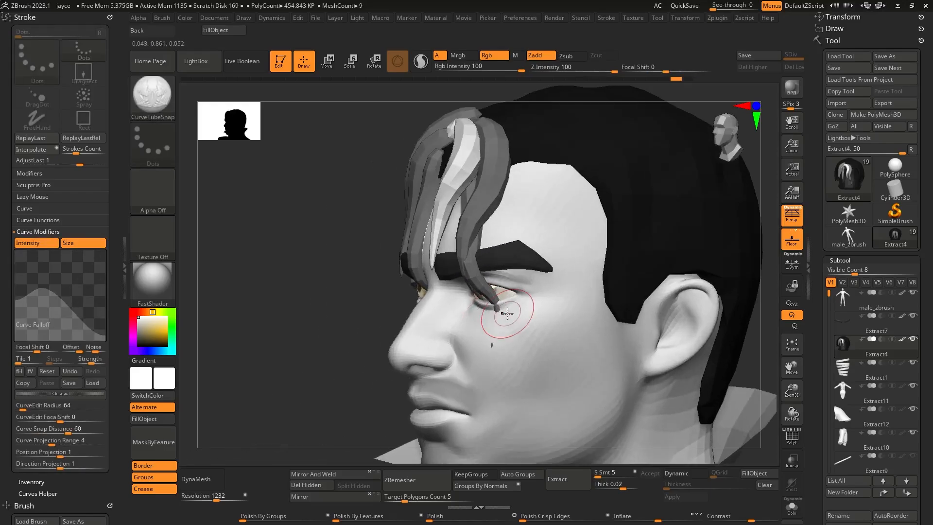
key(shift+f)
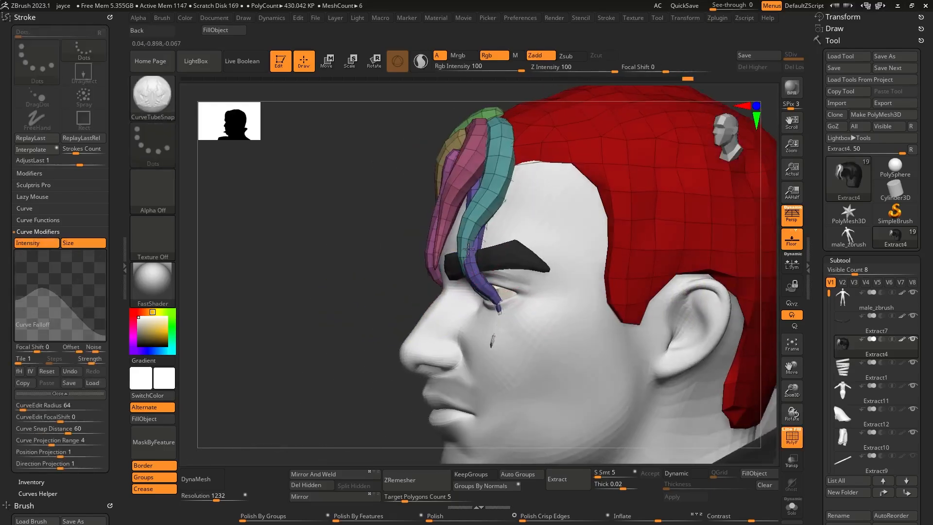
right_drag(471, 247, 474, 276)
key(b)
key(m)
key(t)
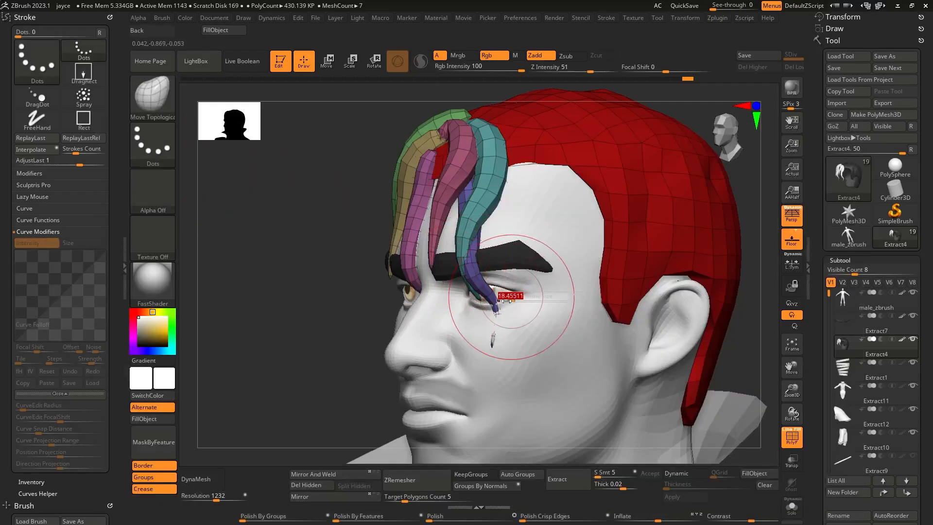
right_drag(503, 303, 481, 304)
key(s)
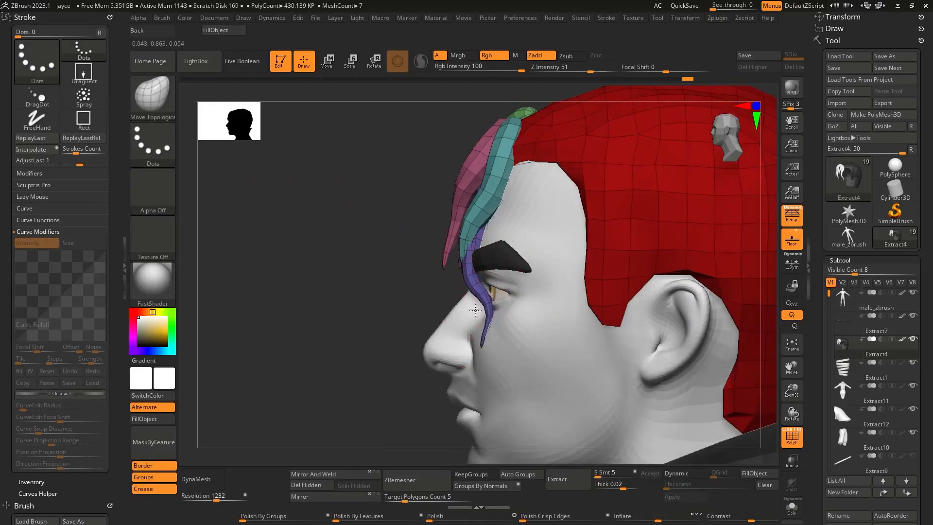
drag(485, 308, 479, 308)
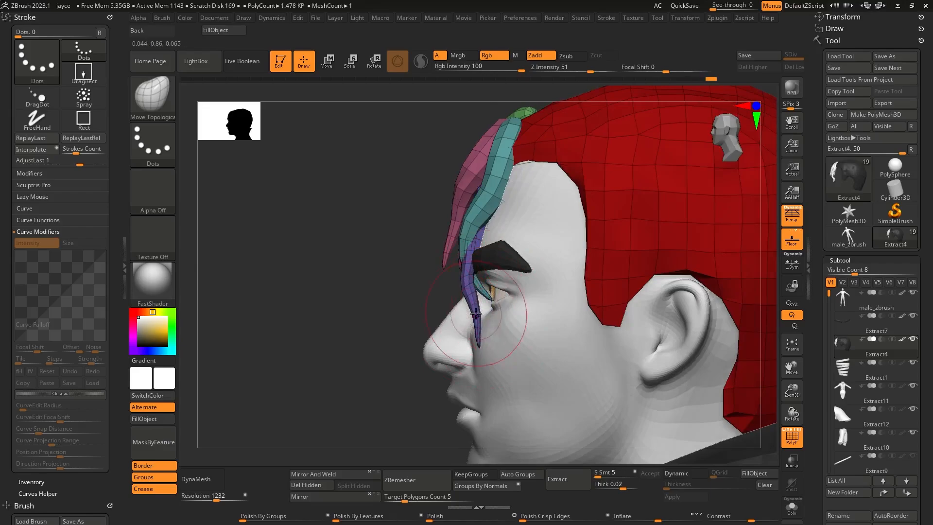
- Spread the two strand tips over the character's left eye, moving the outer one outward and the neighbouring one inward
right_drag(469, 317, 490, 313)
key(s)
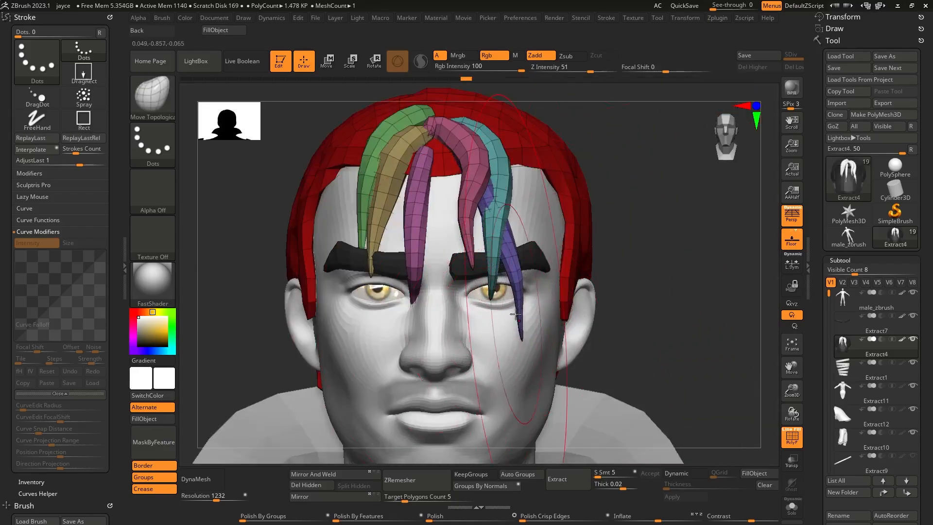
drag(529, 305, 534, 303)
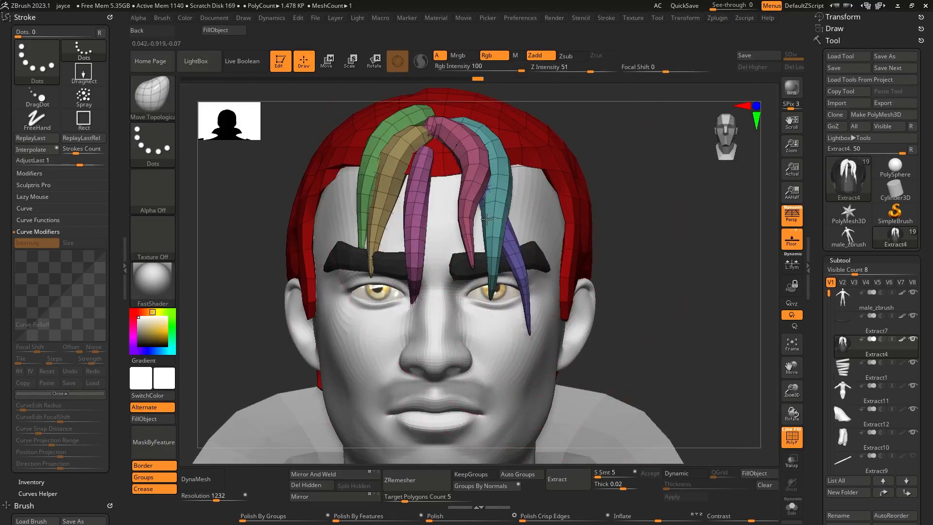
drag(501, 292, 495, 288)
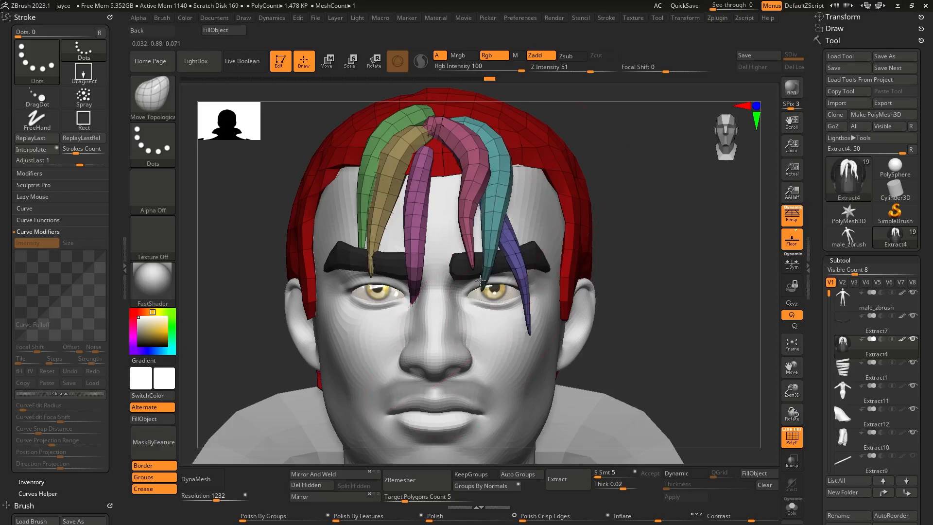
- Hide the wireframe and refine the curve of the front strands hanging beside the nose
right_drag(467, 278, 433, 291)
drag(519, 292, 747, 412)
mouse_move(486, 310)
right_down()
mouse_move(413, 306)
mouse_move(355, 265)
mouse_move(446, 254)
right_up()
key(s)
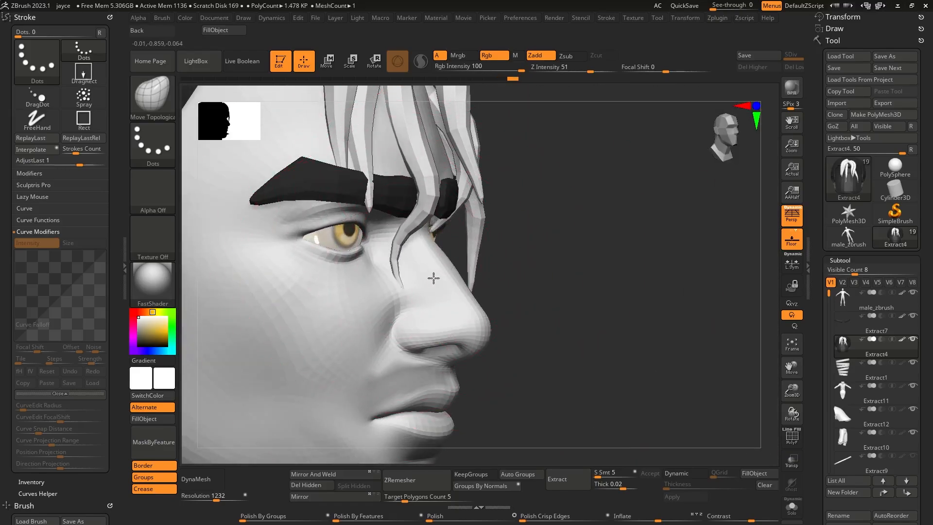
mouse_move(457, 284)
right_down()
mouse_move(340, 287)
mouse_move(457, 363)
mouse_move(204, 438)
right_up()
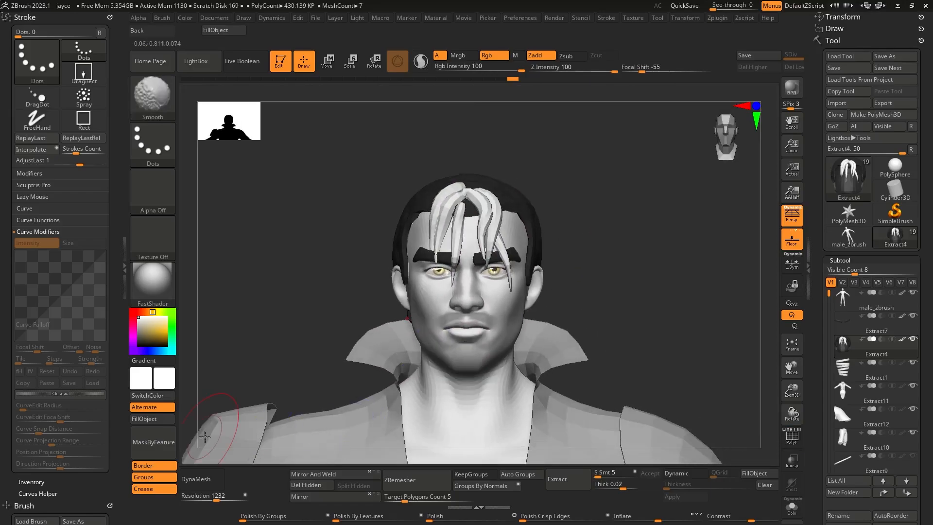
- Sample the dark hair colour from the model and fill the hair strands with it
click(165, 379)
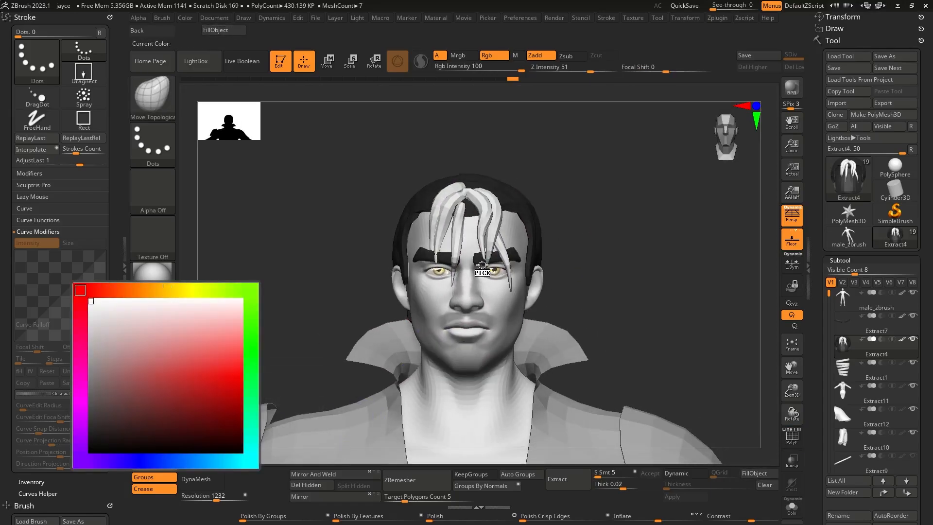
drag(425, 198, 118, 406)
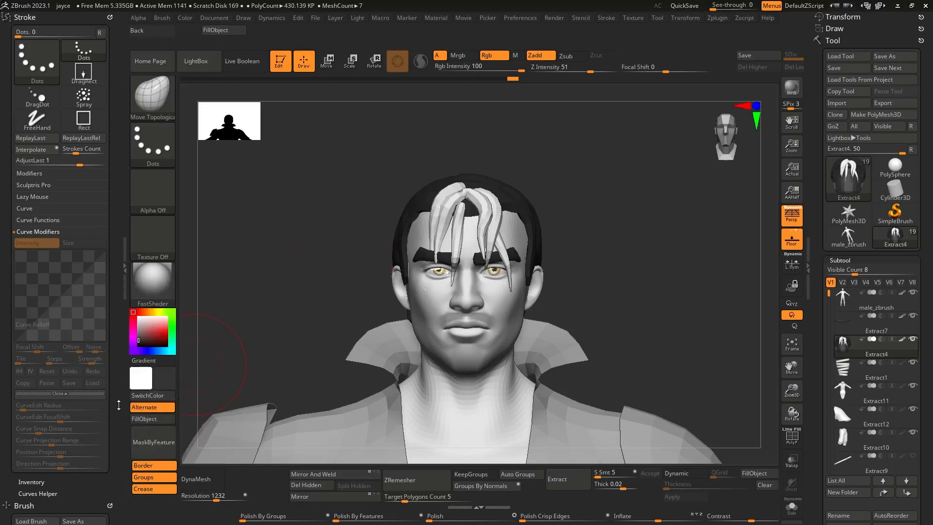
click(155, 424)
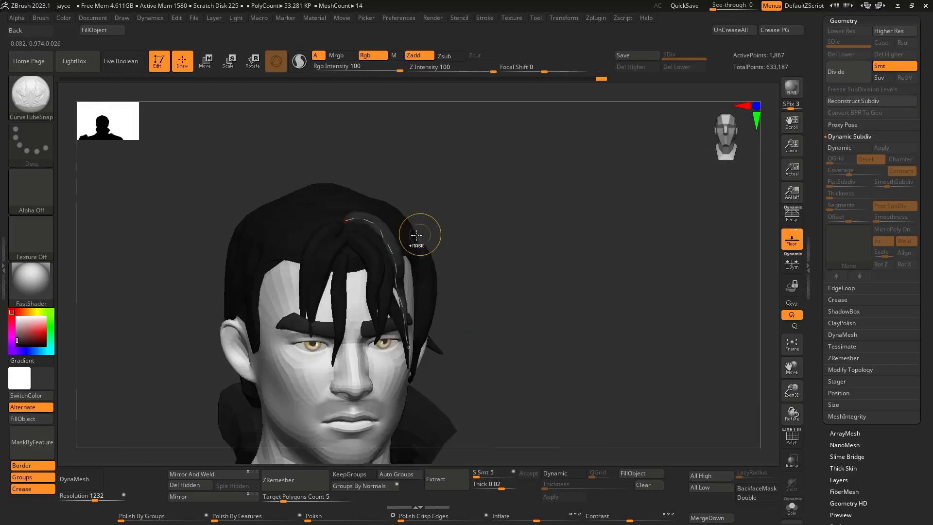
- Draw CurveTubeSnap strands from the top of the head down the left temple and toward the left ear
drag(438, 201, 417, 312)
drag(488, 202, 491, 288)
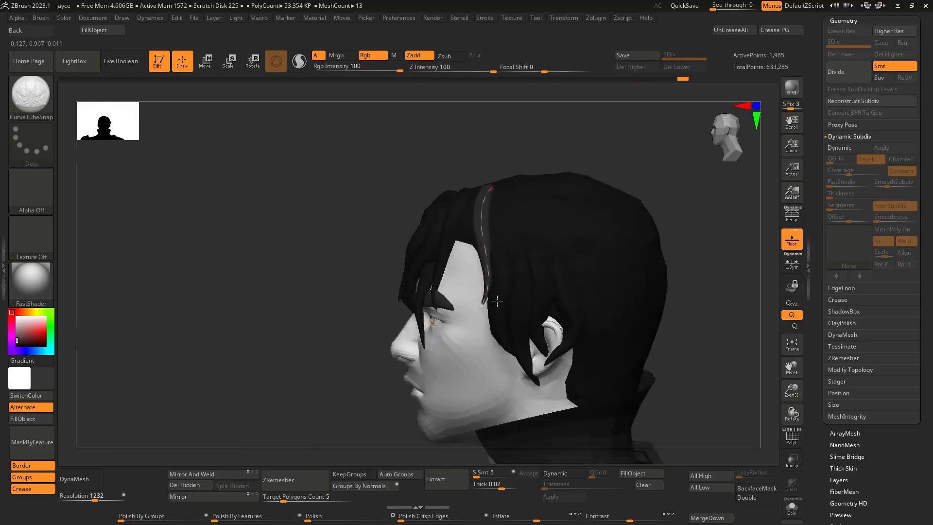
drag(389, 187, 511, 189)
mouse_move(434, 191)
mouse_down()
mouse_move(526, 327)
mouse_move(340, 316)
mouse_up()
drag(438, 252, 431, 365)
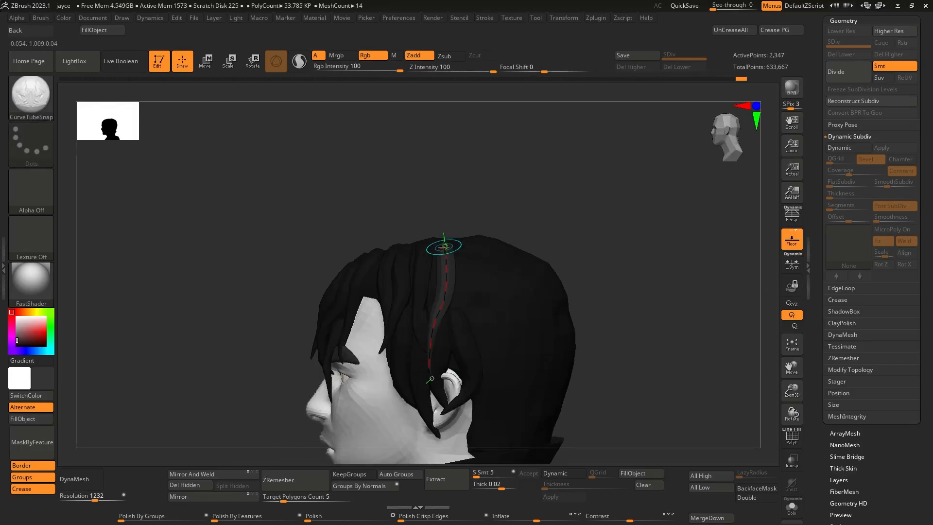
- Draw more strands from the parting down over the left eye and a curved one ending between the eyebrows
drag(341, 272, 548, 272)
drag(632, 292, 559, 292)
drag(385, 218, 450, 335)
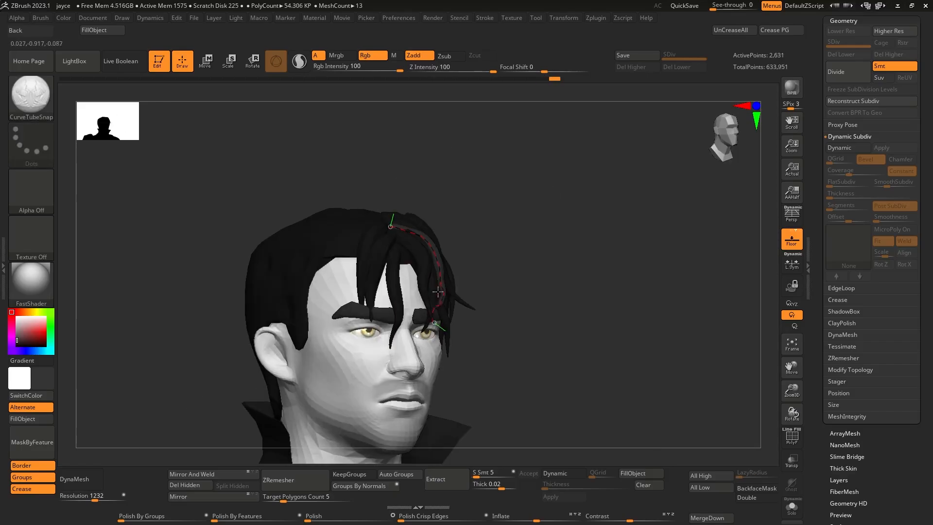
drag(583, 291, 559, 320)
drag(411, 262, 418, 293)
ctrl+right_drag(440, 301, 442, 348)
mouse_move(583, 301)
mouse_down()
mouse_move(569, 272)
mouse_move(525, 272)
mouse_up()
drag(428, 300, 413, 289)
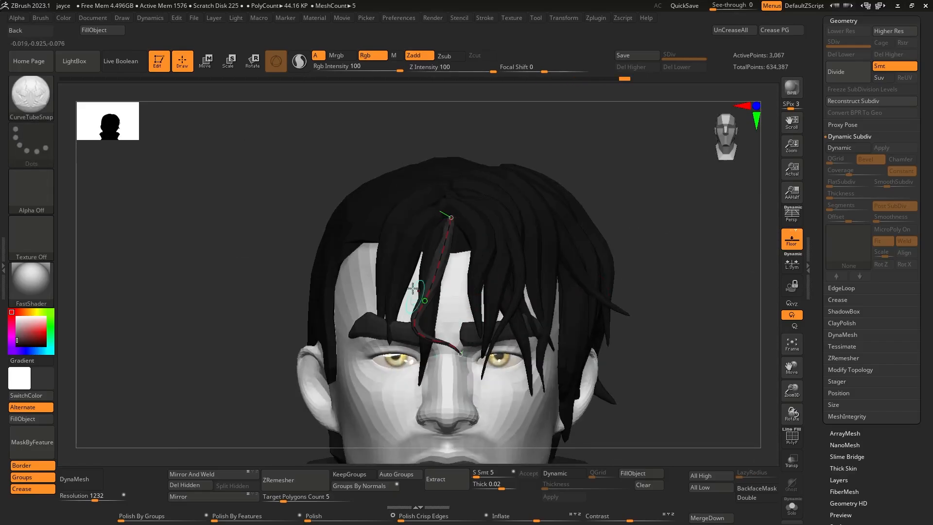
- Undo the last strand and draw new ones over the forehead and from the crown down the left temple
drag(632, 292, 574, 277)
mouse_move(243, 291)
mouse_down()
mouse_move(302, 291)
mouse_move(311, 253)
mouse_move(253, 311)
mouse_up()
key(ctrl+z)
drag(471, 198, 476, 294)
mouse_move(272, 244)
mouse_down()
mouse_move(311, 321)
mouse_move(253, 253)
mouse_up()
drag(374, 250, 522, 374)
drag(340, 340, 468, 368)
drag(531, 306, 515, 363)
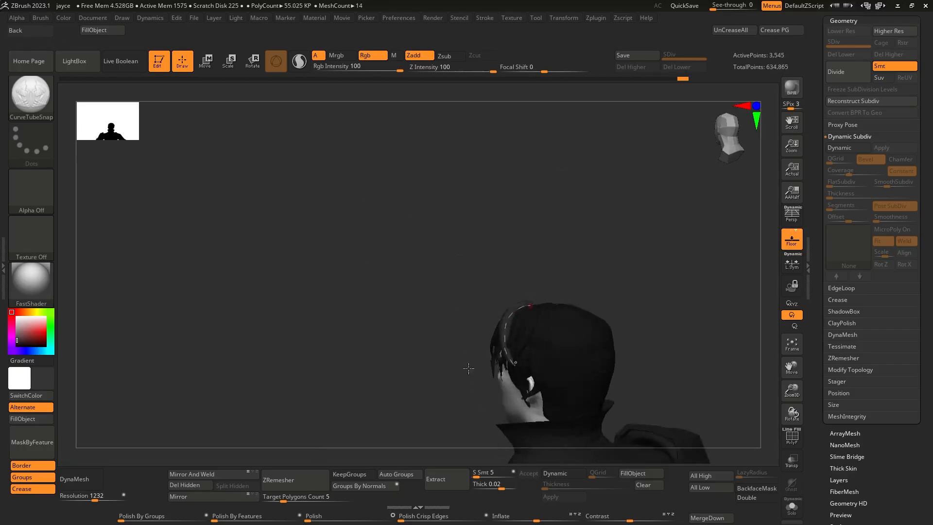
- Layer further strands from the crown down the left side of the head
drag(530, 218, 574, 301)
drag(463, 177, 480, 229)
drag(243, 311, 204, 263)
drag(233, 291, 194, 287)
drag(400, 156, 423, 290)
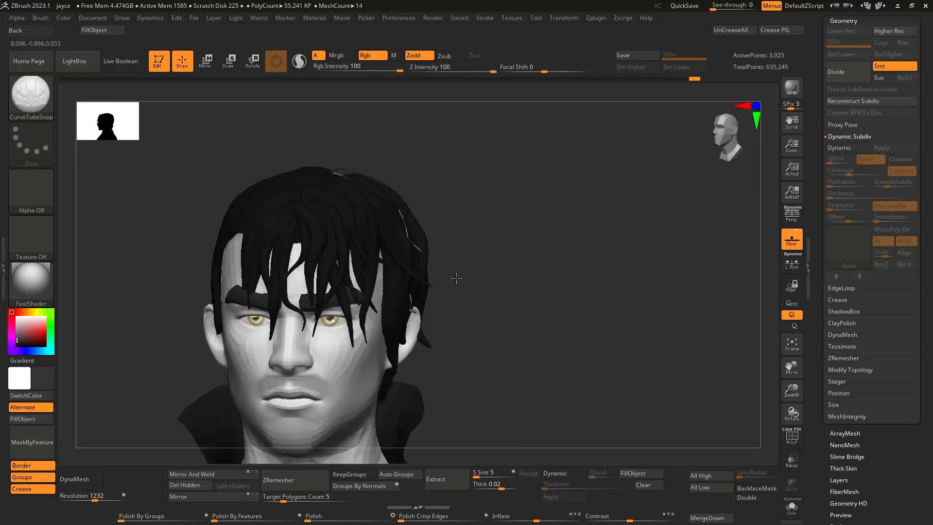
drag(450, 170, 423, 303)
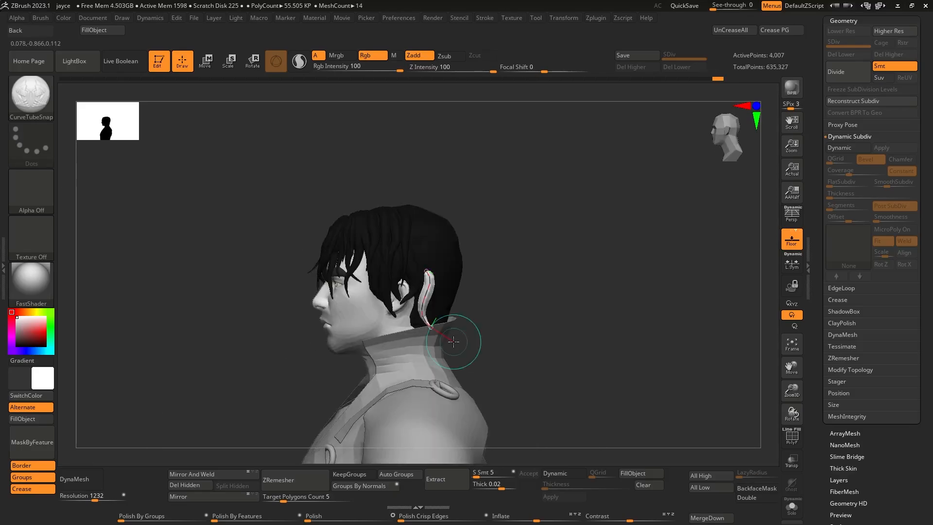
- Add strands at the nape behind the left ear and sweep one from the crown out over the left side
alt+drag(559, 273, 463, 323)
ctrl+shift+click(465, 248)
mouse_move(632, 292)
mouse_down()
mouse_move(544, 292)
mouse_move(634, 277)
mouse_move(559, 272)
mouse_up()
mouse_move(554, 194)
mouse_down()
mouse_move(604, 250)
mouse_move(704, 282)
mouse_up()
drag(631, 272, 603, 243)
drag(331, 234, 441, 261)
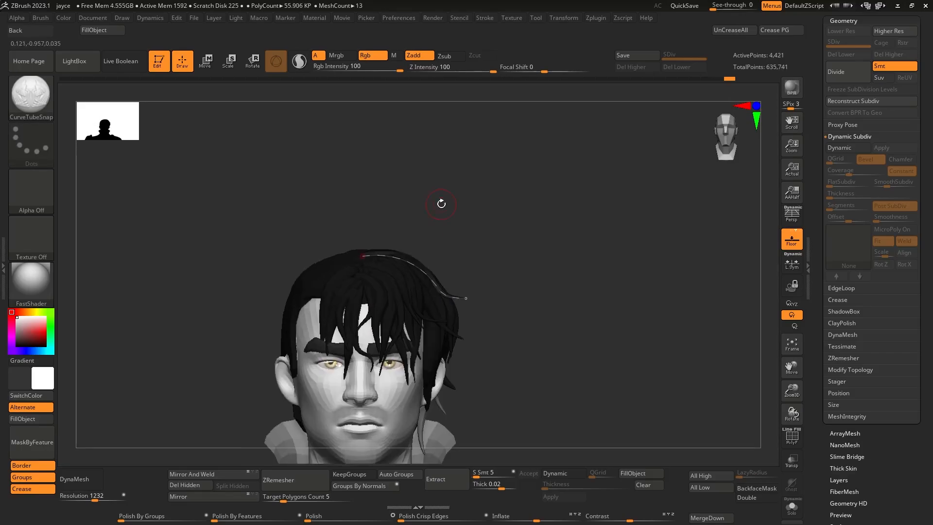
- Draw lighter top-layer strands from the parting sweeping across the upper left side of the hair
alt+drag(441, 204, 598, 331)
mouse_move(608, 243)
mouse_down()
mouse_move(608, 316)
mouse_move(608, 219)
mouse_up()
drag(496, 272, 513, 281)
drag(632, 243, 574, 243)
drag(392, 207, 478, 238)
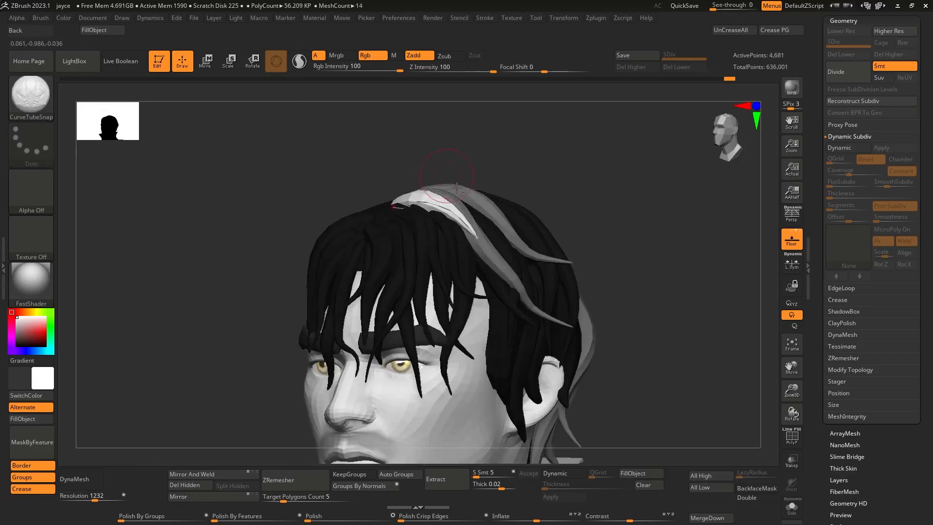
- Add wavy top-layer strands near the front parting and a long one from the crown down behind the left ear
drag(608, 243, 671, 292)
drag(314, 238, 330, 267)
drag(486, 252, 402, 223)
drag(487, 233, 559, 243)
drag(329, 203, 396, 261)
drag(559, 243, 496, 244)
drag(296, 242, 370, 339)
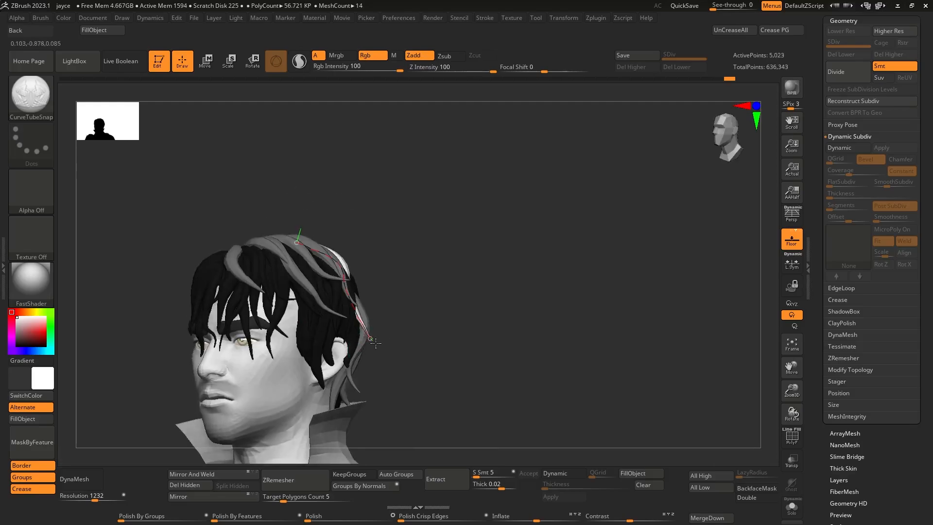
- Draw two more long strands from the crown down the back of the head
drag(608, 273, 486, 262)
drag(381, 238, 373, 369)
drag(583, 253, 545, 253)
drag(371, 243, 362, 316)
- Fill the newly drawn top-layer hair strands with the dark hair colour
click(844, 21)
drag(583, 292, 464, 297)
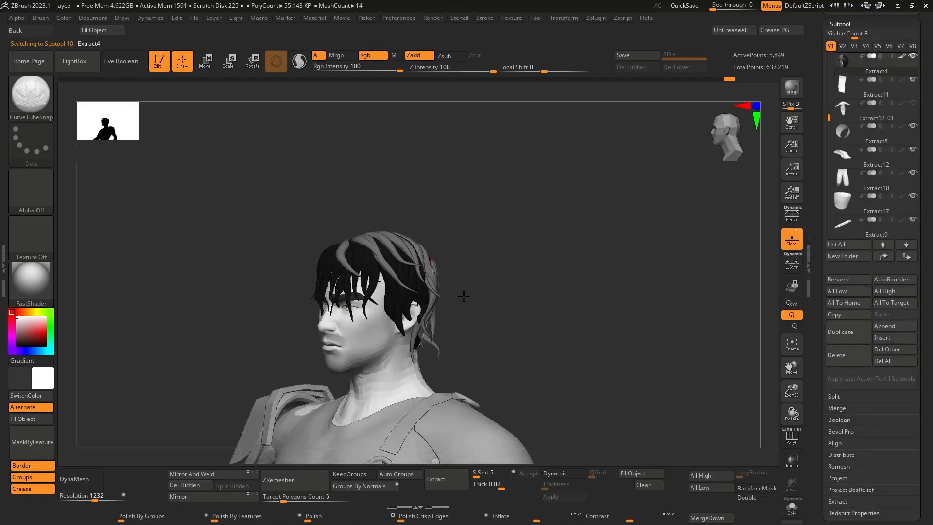
click(28, 421)
mouse_move(559, 272)
mouse_down()
mouse_move(406, 285)
mouse_move(533, 241)
mouse_move(515, 321)
mouse_move(533, 253)
mouse_move(530, 214)
mouse_up()
ctrl+shift+click(534, 242)
- Select the hair subtools and examine the hairstyle's shape from the front and in profile
click(876, 88)
click(876, 64)
drag(336, 221, 470, 207)
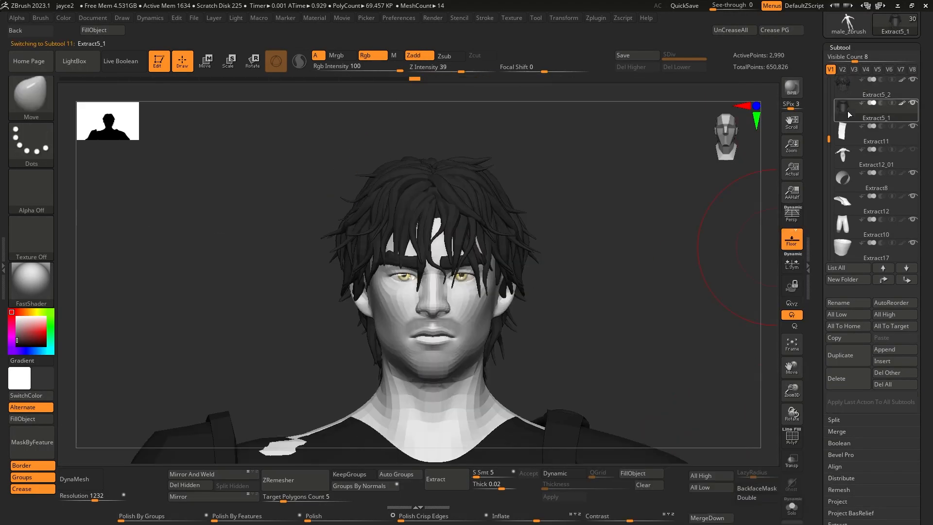
scroll(871, 165, up, 3)
drag(490, 260, 330, 228)
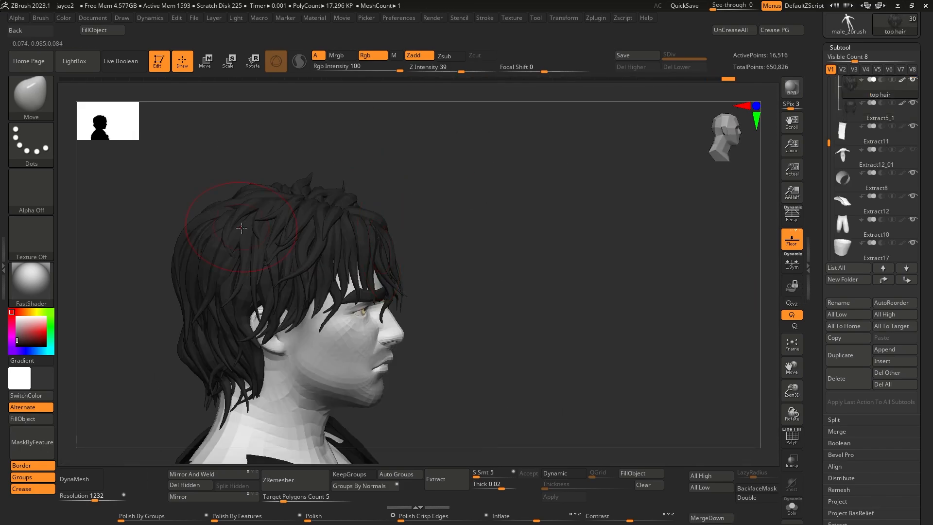
drag(241, 227, 406, 275)
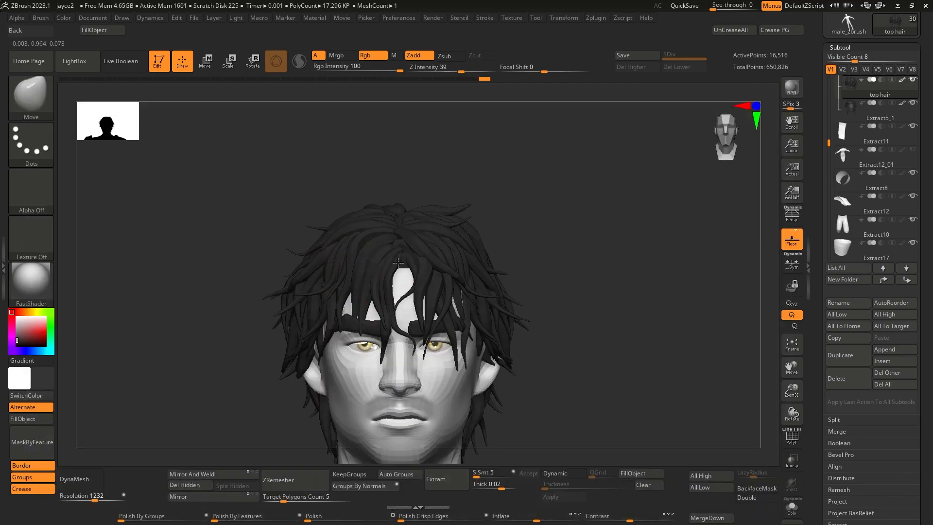
mouse_move(398, 262)
alt+mouse_down()
mouse_move(494, 254)
mouse_move(354, 229)
alt+mouse_up()
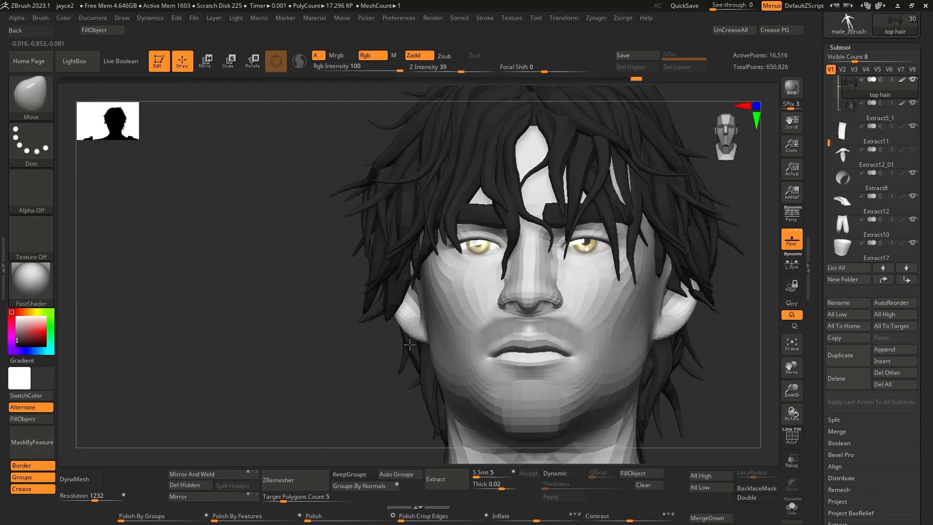
- Refine the masked beard area along the jaw and chin of the body mesh, isolating it with Solo while working
mouse_move(448, 344)
mouse_down()
mouse_move(444, 260)
mouse_move(461, 240)
mouse_up()
mouse_move(460, 240)
right_down()
mouse_move(459, 267)
mouse_move(423, 267)
mouse_move(491, 267)
mouse_move(430, 298)
mouse_move(477, 261)
mouse_move(460, 279)
mouse_move(425, 269)
mouse_move(479, 315)
mouse_move(429, 285)
mouse_move(441, 317)
right_up()
key(s)
key(d)
click(792, 508)
key(s)
key(s)
shift+drag(442, 316, 508, 262)
click(793, 508)
mouse_move(479, 286)
ctrl+right_down()
mouse_move(481, 310)
mouse_move(494, 309)
mouse_move(440, 293)
ctrl+right_up()
- Switch to the Move brush, lower the body mesh to subdivision level 1 and resize the brush for the jaw
key(b)
key(m)
key(v)
key(shift+d)
key(shift+d)
key(s)
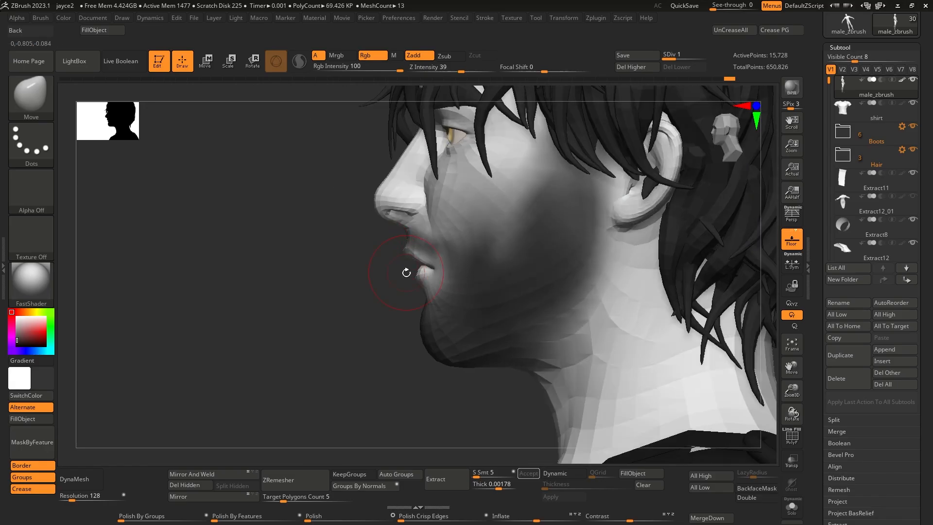
right_drag(406, 271, 448, 258)
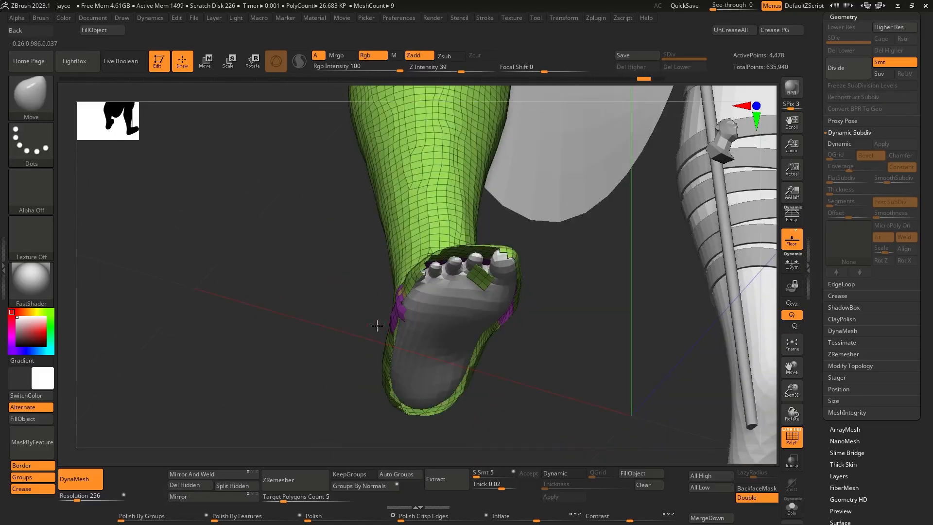
- Split the boot mesh into polygroups with Auto Groups
click(404, 475)
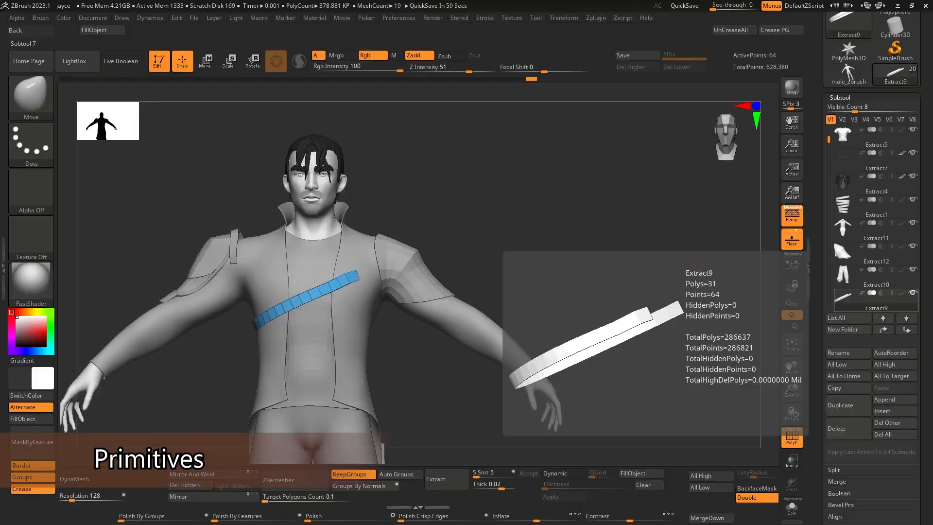
- Append a Ring3D primitive as a new subtool and make it the active one
click(885, 399)
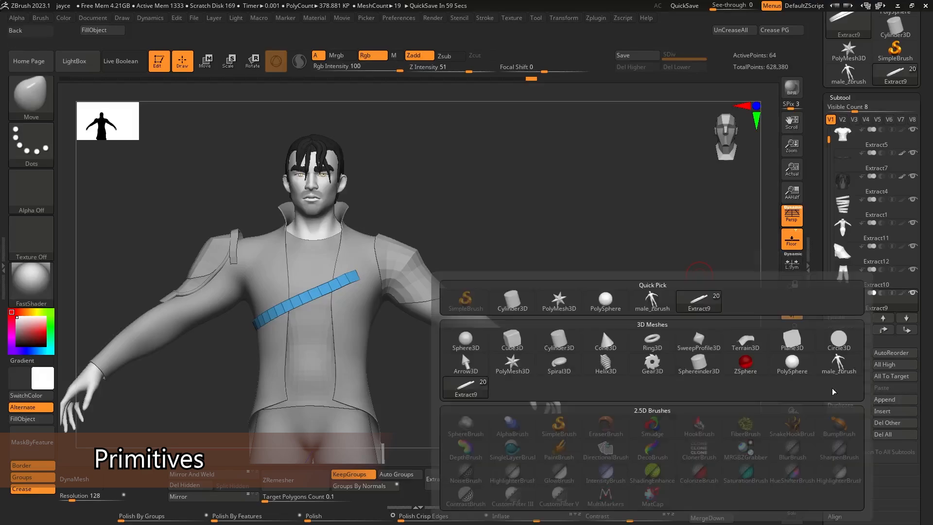
click(664, 347)
alt+click(466, 422)
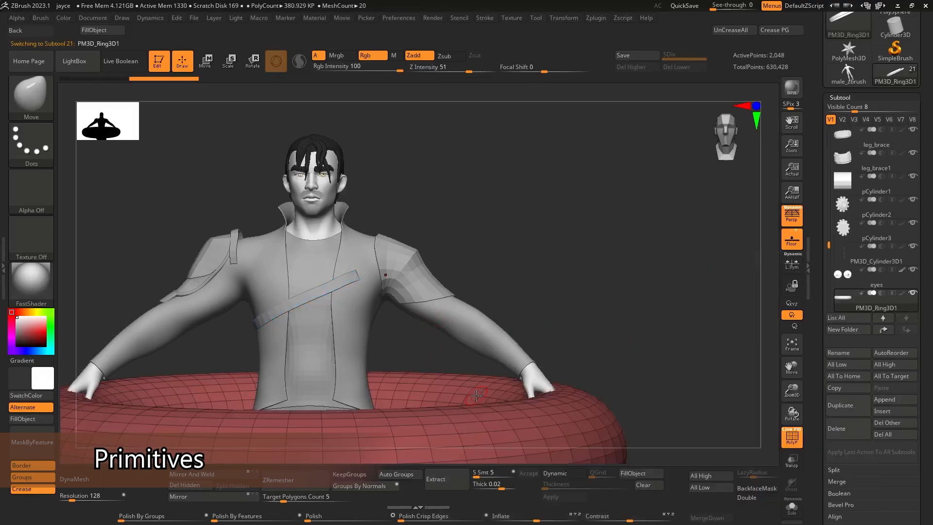
- Position the ring at the upper end of the chest strap and thin it with Inflate at -3
key(w)
drag(309, 438, 308, 281)
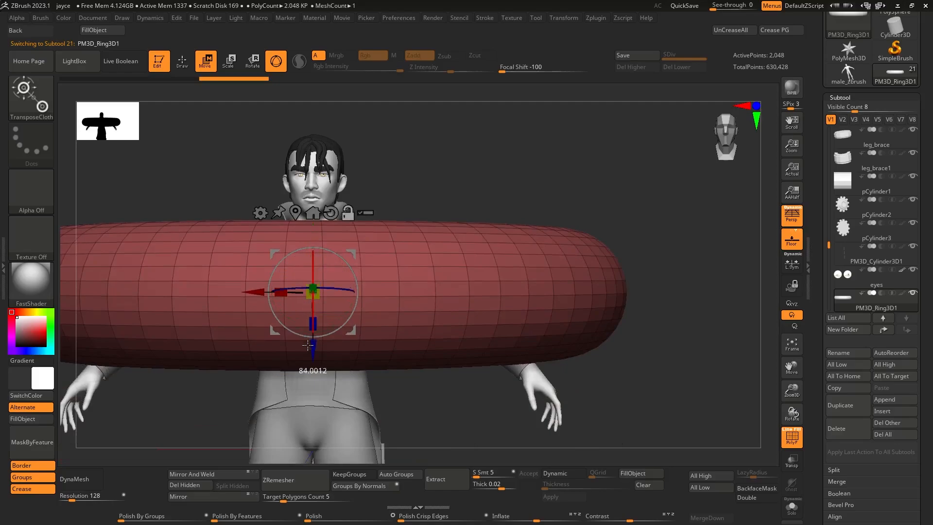
drag(312, 278, 309, 354)
drag(536, 521, 532, 520)
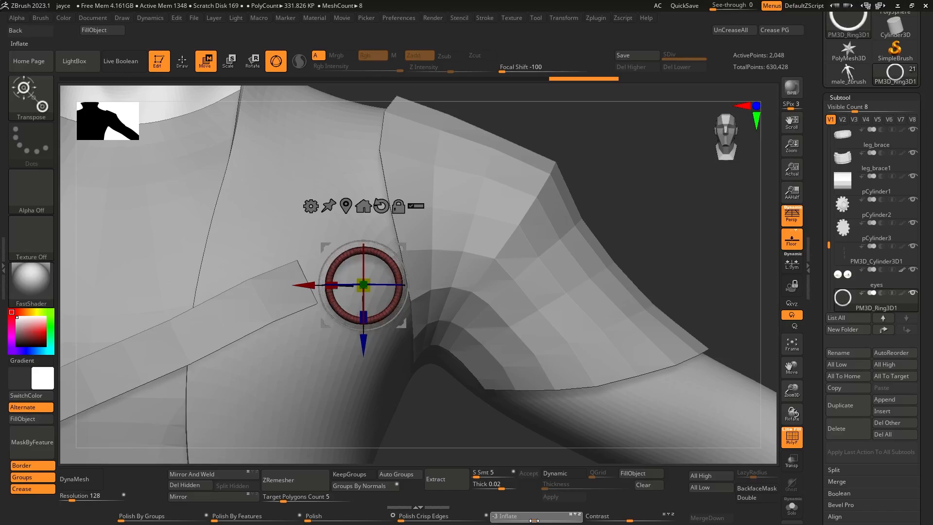
- Split points at intervals around the leg brace band with ZModeler's Split Point action to create round stud faces
right_drag(408, 299, 387, 249)
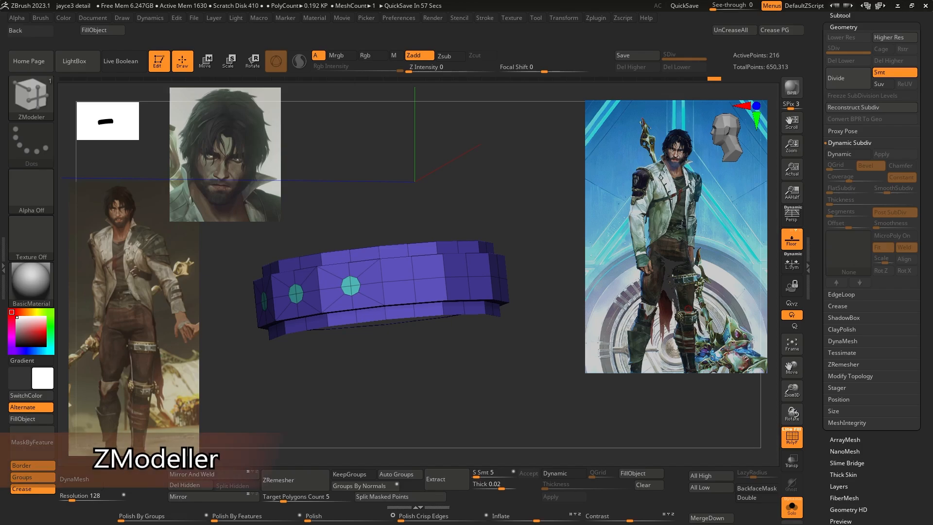
right_drag(355, 287, 391, 283)
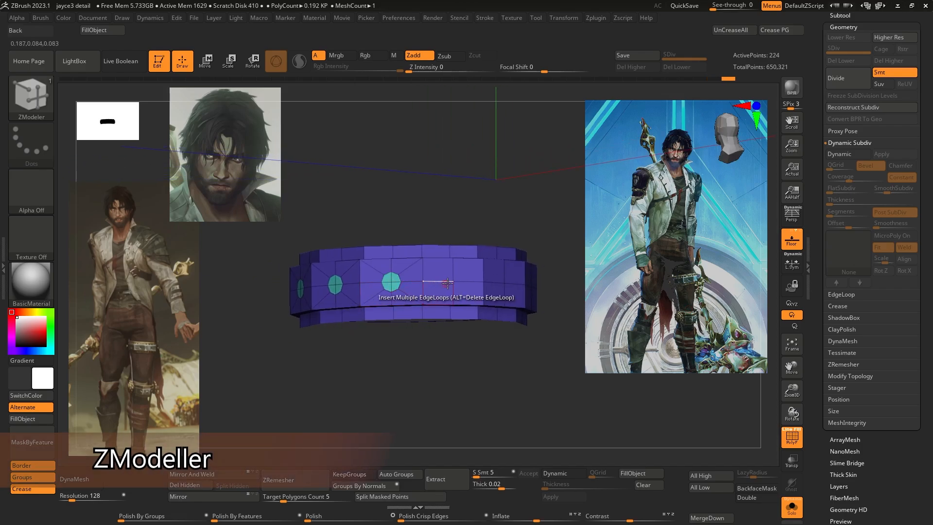
right_drag(454, 282, 381, 281)
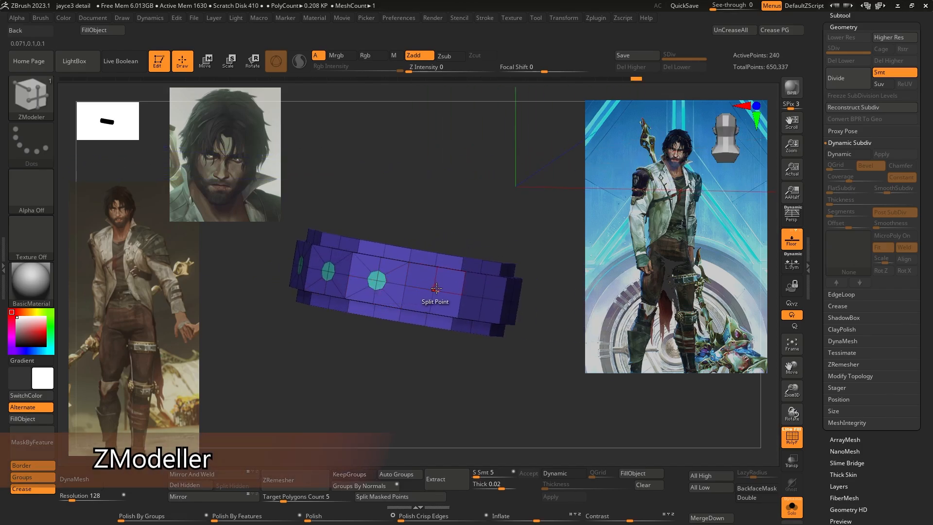
right_drag(448, 293, 397, 281)
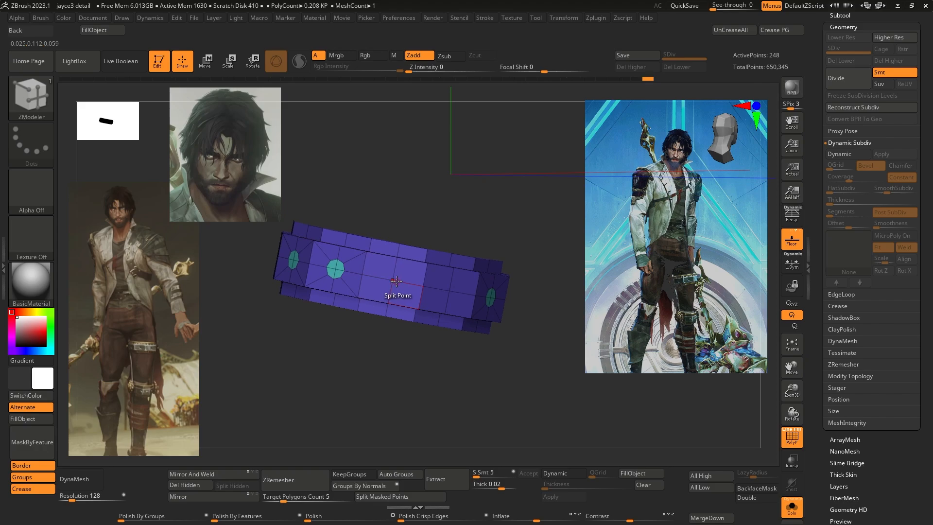
click(440, 291)
key(space)
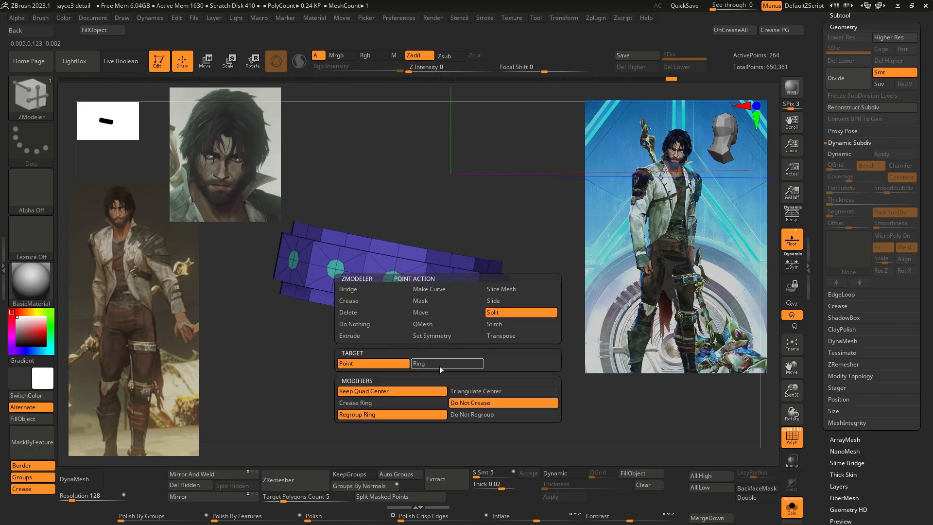
- Set the ZModeler polygon action to QMesh with the Polygroup All target for the round stud faces
right_drag(379, 367, 404, 324)
key(space)
click(365, 183)
right_drag(392, 229, 413, 321)
key(space)
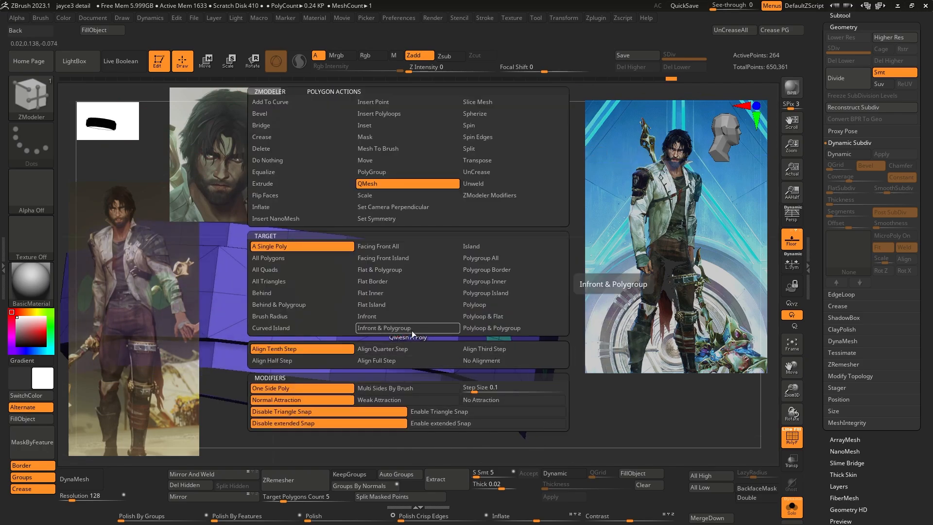
click(488, 259)
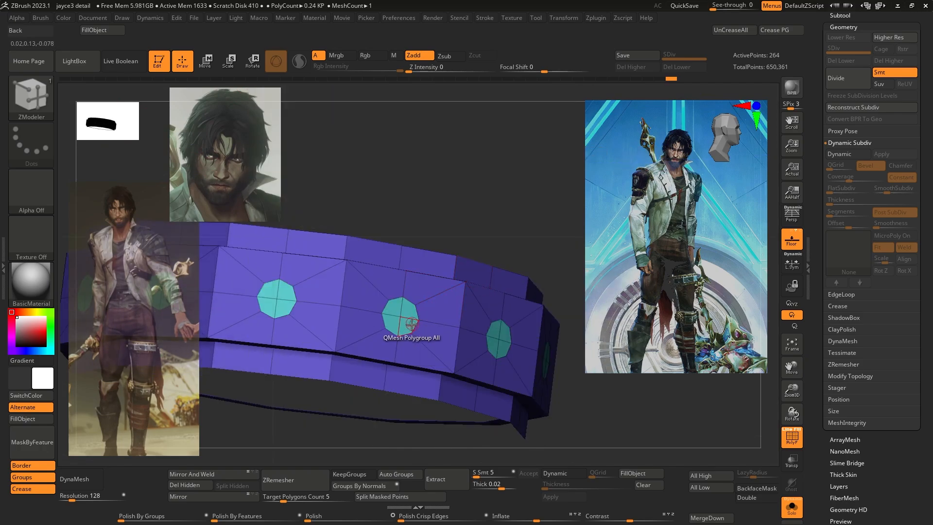
mouse_move(375, 329)
right_down()
mouse_move(391, 350)
mouse_move(460, 343)
right_up()
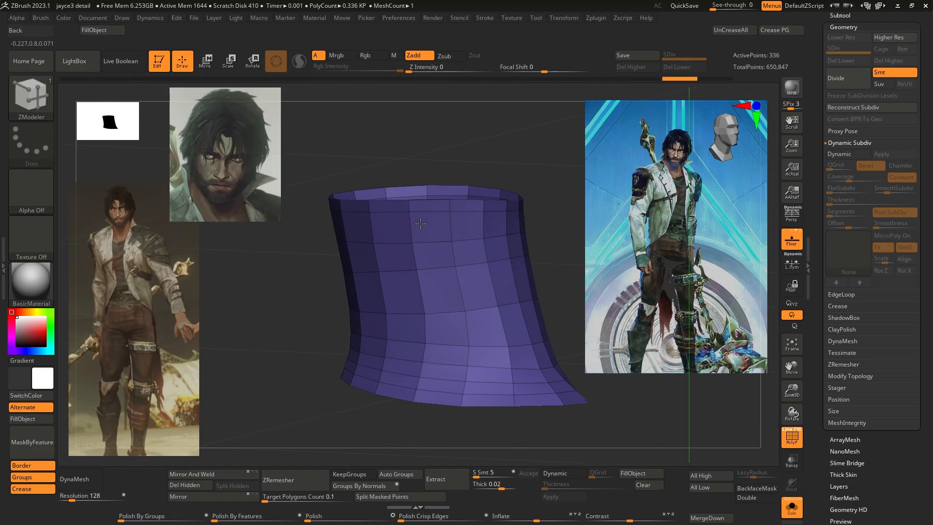
- Assign a polygroup to the flared tube mesh and apply Mirror to it
right_drag(366, 219, 444, 319)
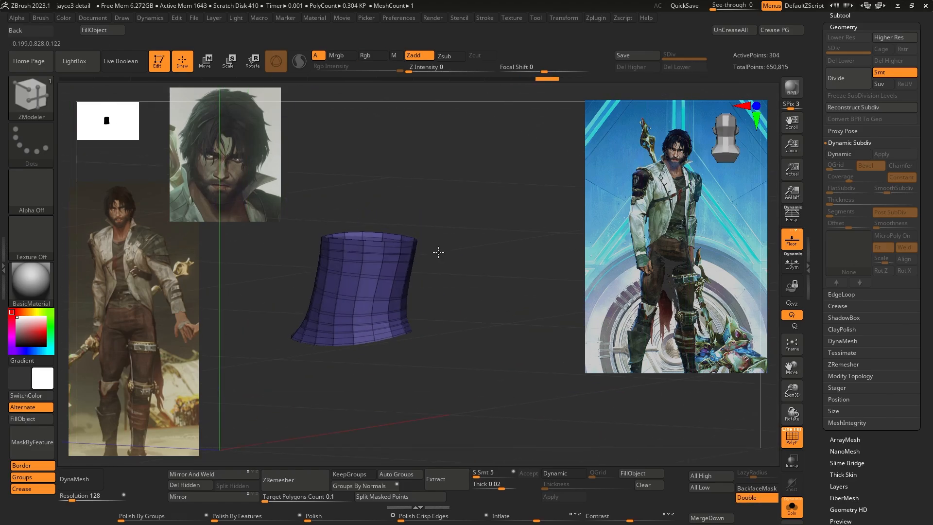
right_drag(439, 252, 422, 359)
click(479, 286)
key(ctrl+w)
click(204, 497)
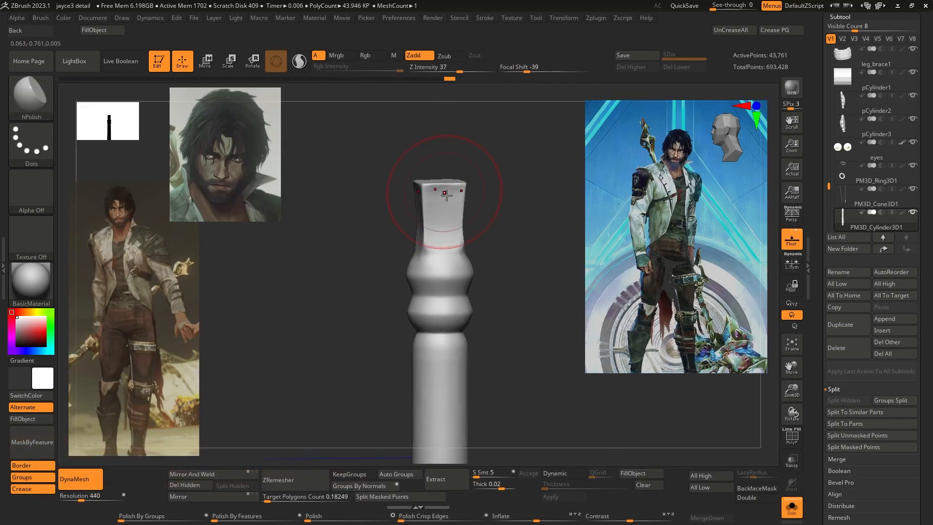
- Flatten the knife handle with the hPolish brush and position the knife close against the knee brace
drag(418, 272, 391, 283)
key(w)
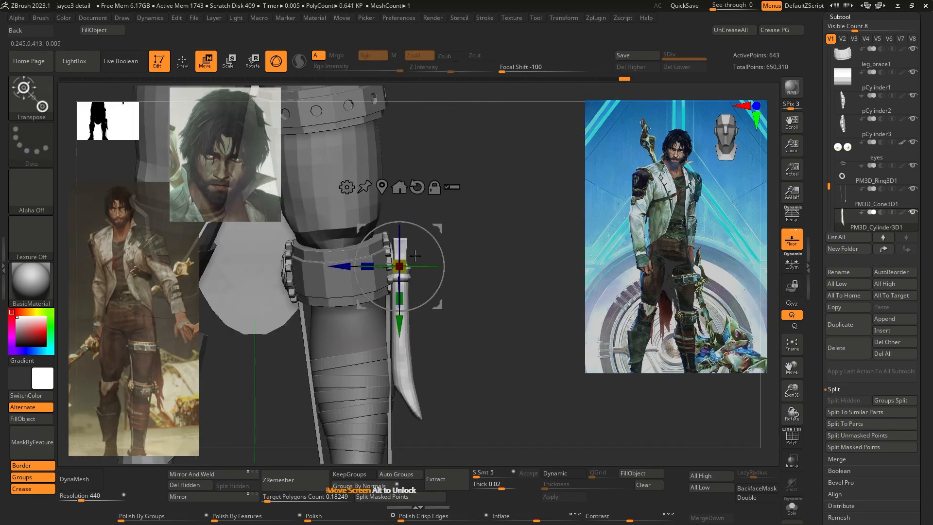
drag(404, 264, 389, 276)
drag(487, 297, 428, 270)
alt+drag(467, 312, 452, 272)
drag(375, 247, 378, 246)
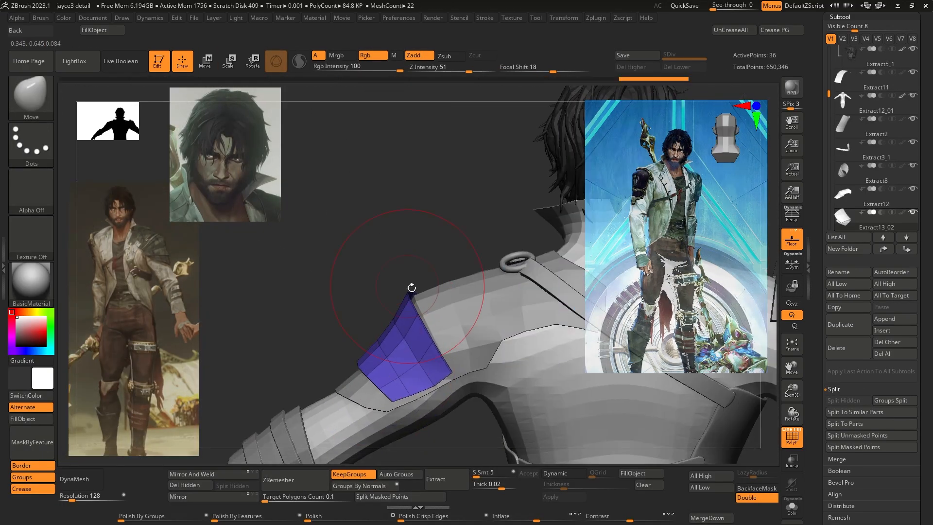
- Restore the hidden interface and return to Draw mode
key(w)
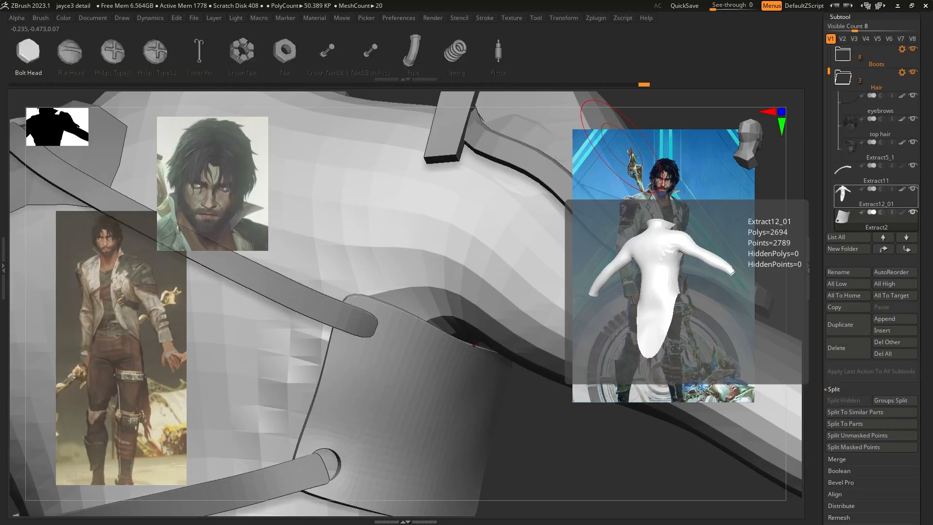
key(Tab)
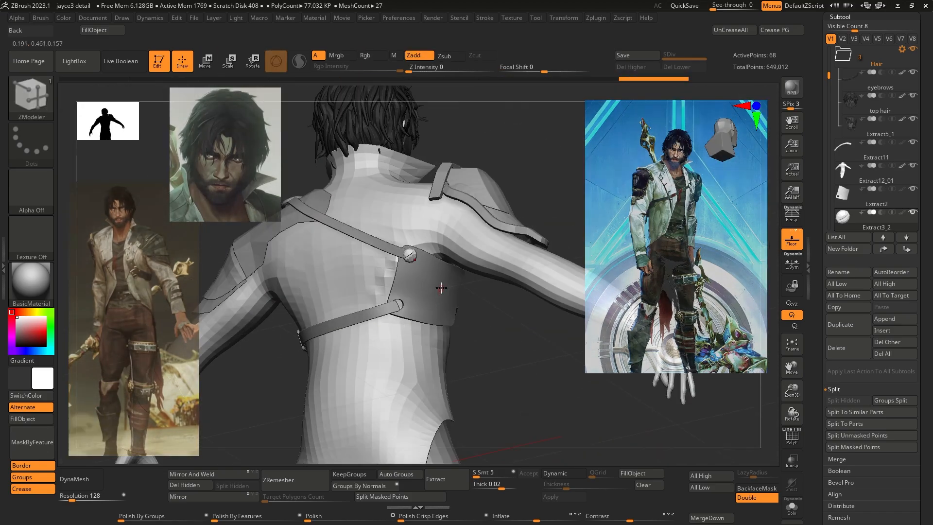
key(q)
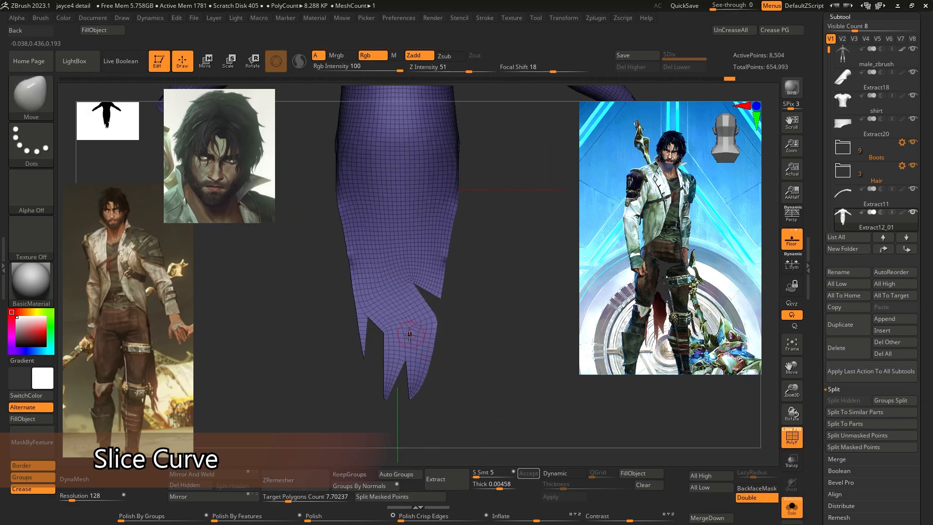
- Switch from SliceCurve to SelectRect, try rectangular selections on the coat tail and undo them
ctrl+right_drag(388, 360, 464, 291)
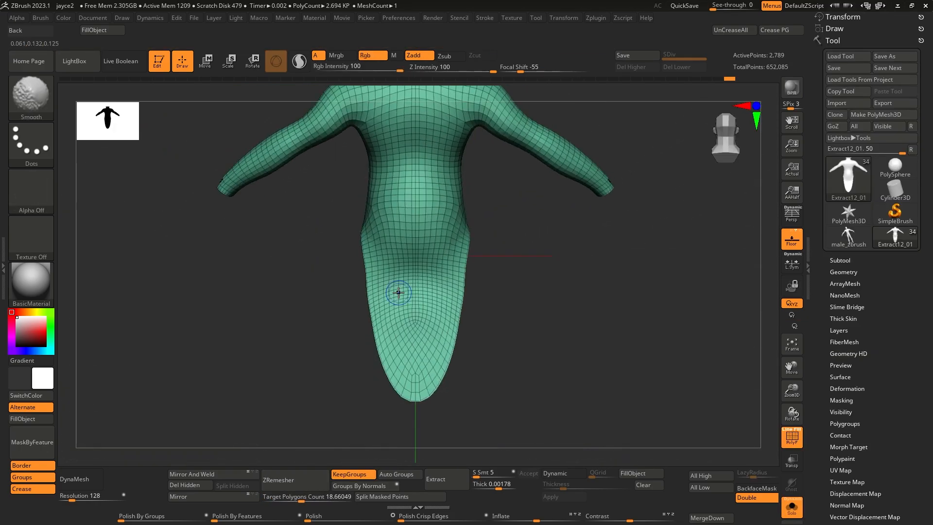
mouse_move(399, 292)
alt+right_down()
mouse_move(442, 327)
mouse_move(450, 259)
alt+right_up()
alt+right_drag(494, 296, 445, 273)
drag(341, 217, 407, 303)
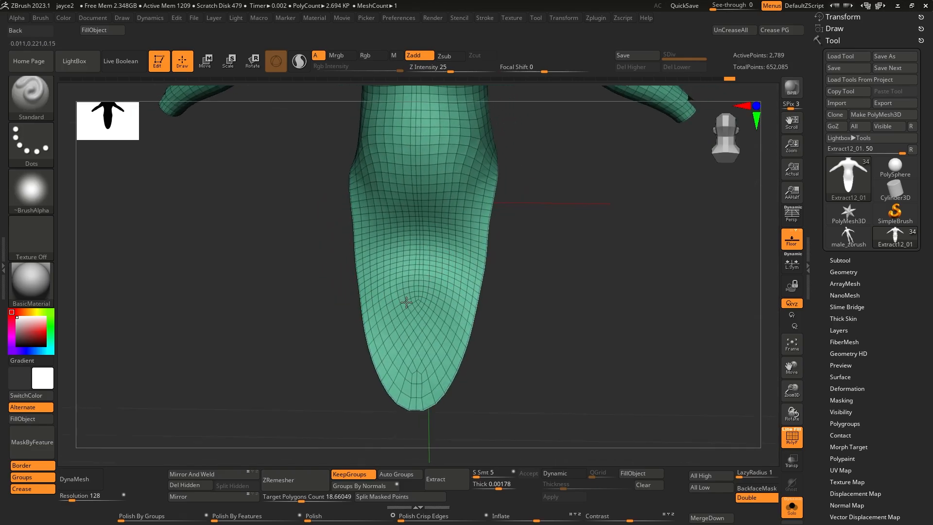
right_drag(452, 226, 475, 214)
mouse_move(459, 293)
ctrl+right_down()
mouse_move(444, 215)
mouse_move(386, 308)
ctrl+right_up()
key(ctrl+shift)
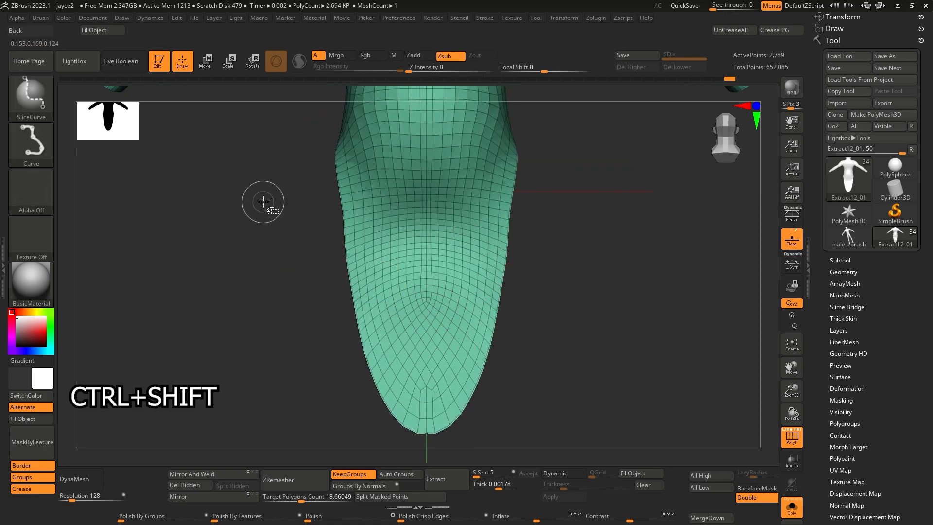
click(20, 114)
click(88, 104)
mouse_move(298, 204)
ctrl+shift+mouse_down()
mouse_move(663, 347)
mouse_move(307, 189)
ctrl+shift+mouse_up()
key(ctrl+z)
key(ctrl+z)
ctrl+shift+drag(328, 252, 520, 340)
key(ctrl+z)
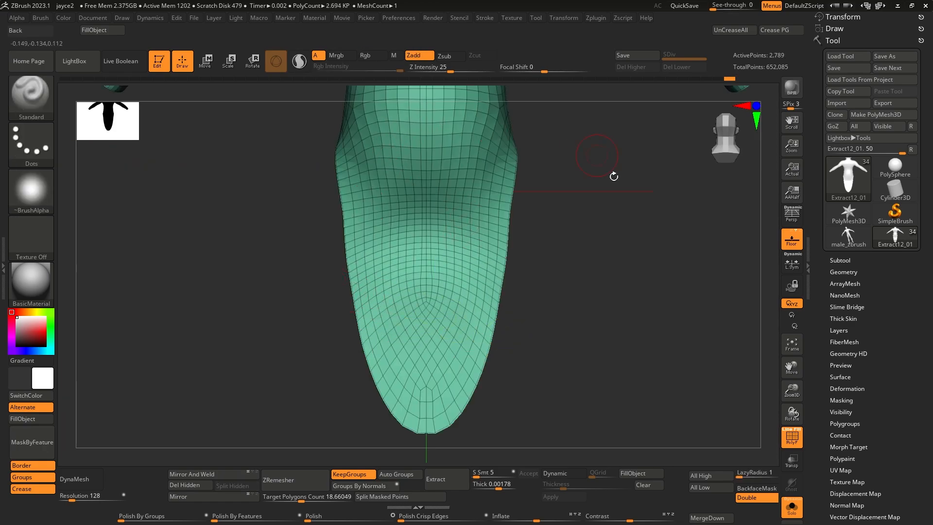
- Replace SelectRect with the SliceCurve brush
click(35, 110)
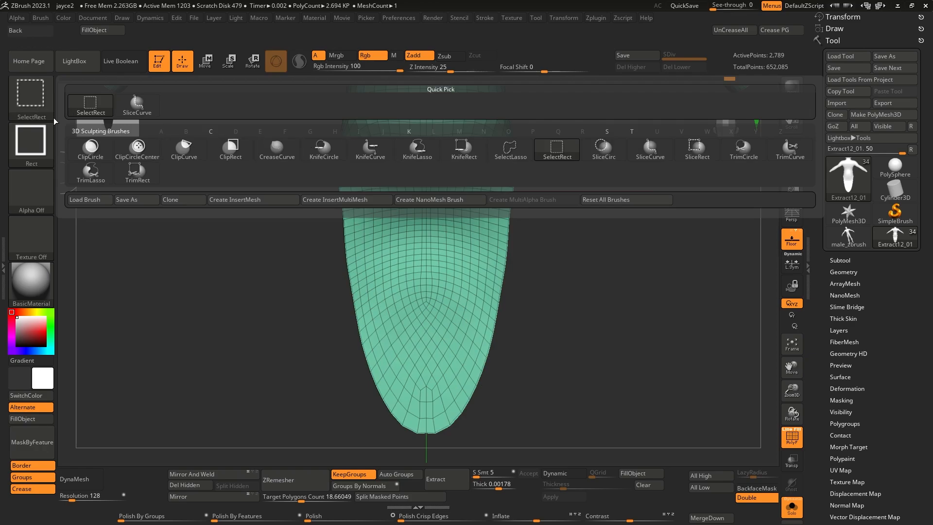
click(6, 92)
click(21, 97)
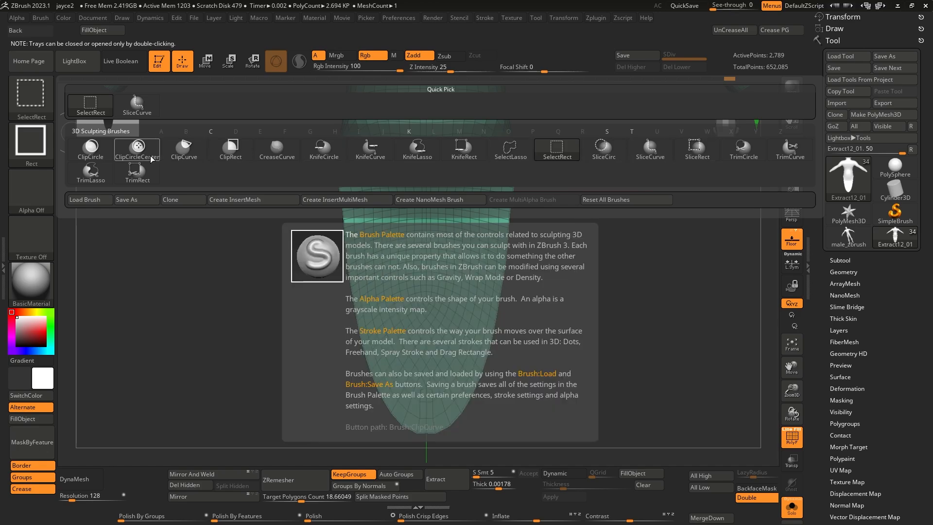
click(651, 148)
- Try a slanted slice across the lower part of the coat tail and undo it
ctrl+shift+drag(519, 305, 208, 359)
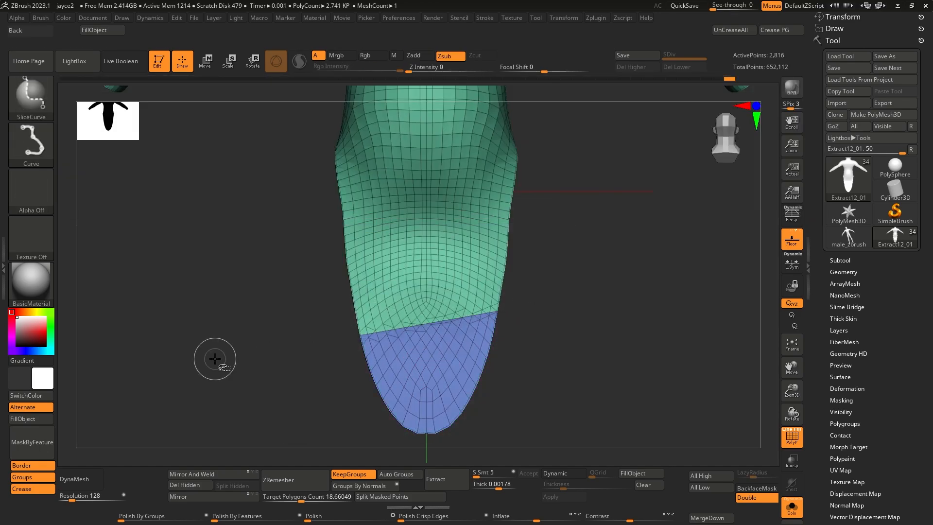
mouse_move(448, 363)
right_down()
mouse_move(404, 376)
mouse_move(433, 367)
right_up()
key(ctrl+z)
- Slice the coat tail diagonally across its full width and cut a narrow triangular polygroup at its left edge
alt+right_drag(518, 278, 508, 256)
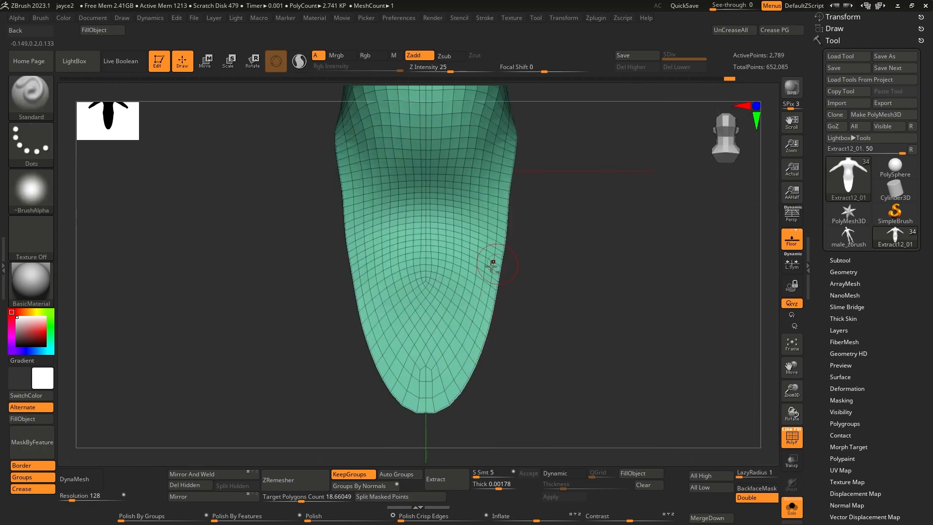
mouse_move(415, 260)
ctrl+shift+mouse_down()
mouse_move(482, 240)
mouse_move(501, 209)
mouse_move(591, 201)
ctrl+shift+mouse_up()
ctrl+shift+drag(406, 253, 391, 239)
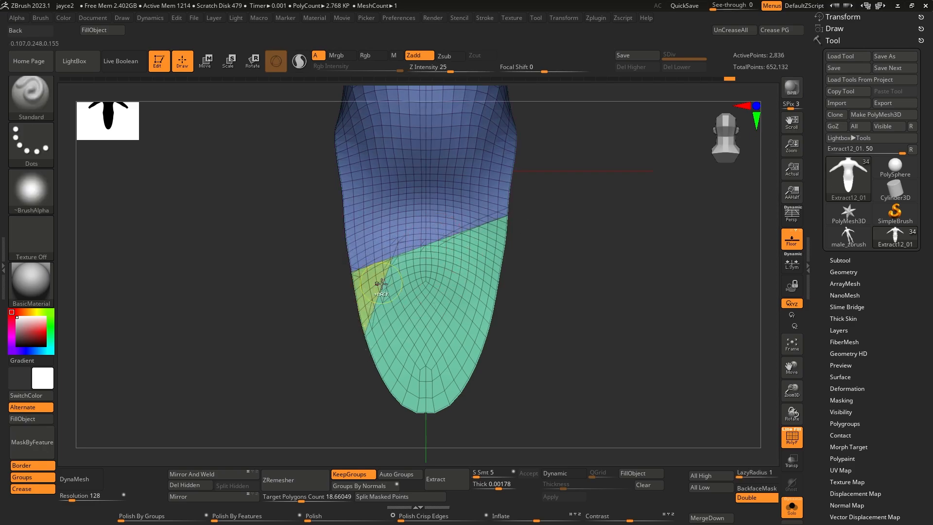
- Try a second small triangular slice lower on the coat tail's left edge and undo it
key(ctrl+shift)
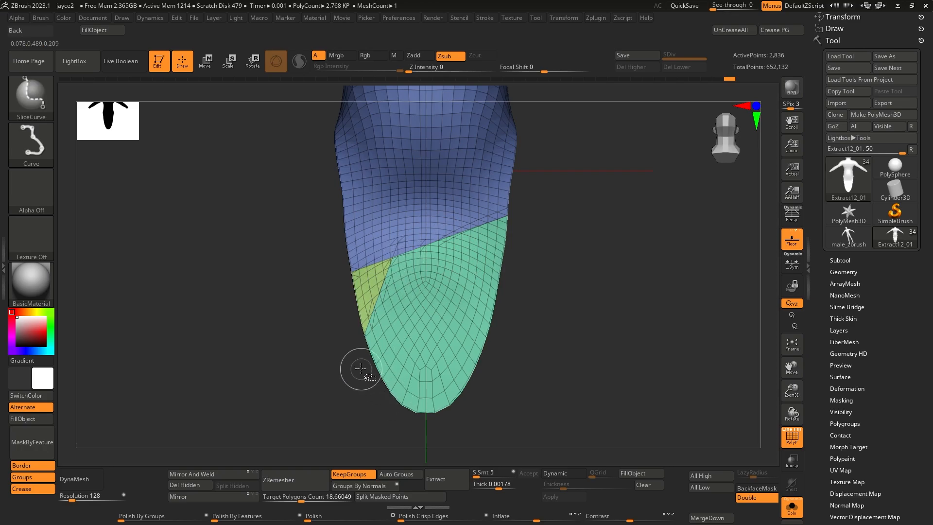
ctrl+shift+drag(395, 334, 396, 336)
ctrl+shift+drag(390, 403, 385, 413)
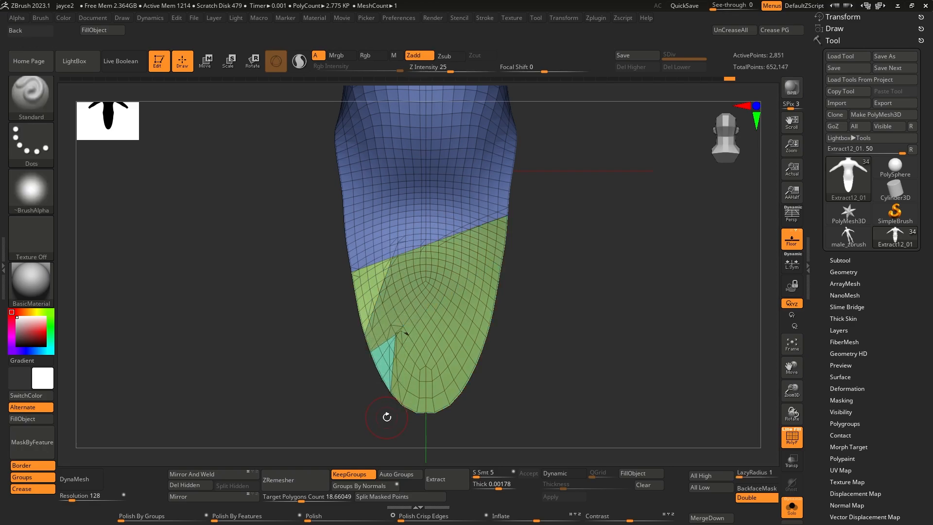
key(ctrl+z)
- Slice a second, steeper diagonal across the tail and cut two narrow notches below it along the lower-left edge
ctrl+shift+drag(360, 360, 528, 203)
ctrl+shift+drag(403, 303, 377, 398)
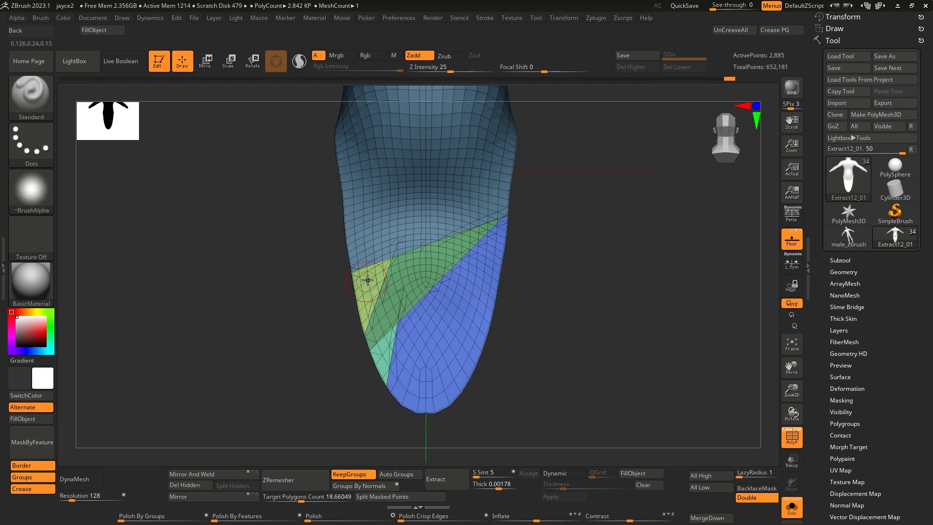
key(ctrl+shift)
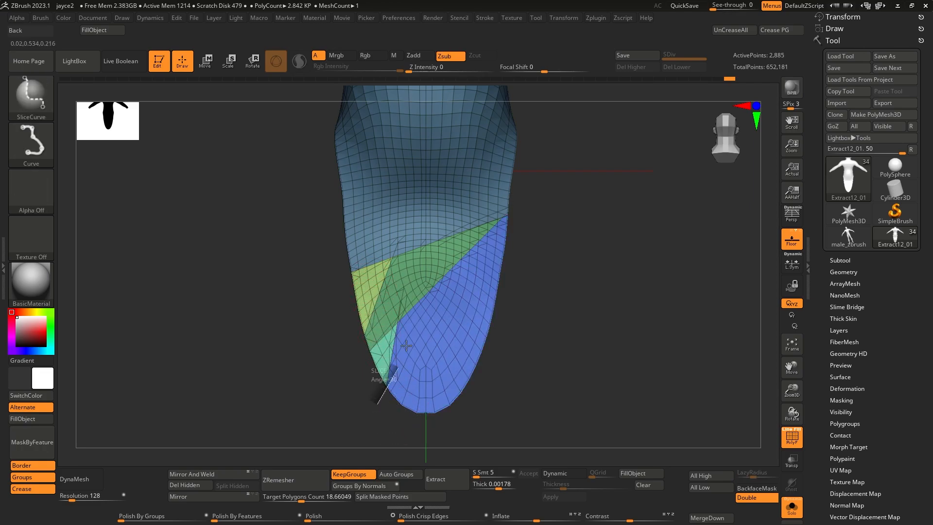
ctrl+shift+drag(407, 346, 420, 306)
ctrl+shift+drag(390, 403, 425, 324)
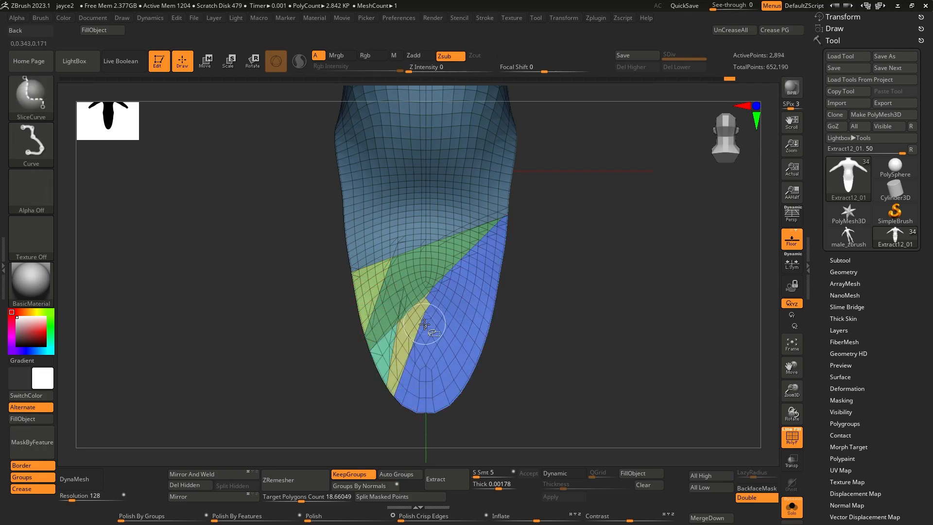
- Slice more long pointed strips upward from the tail's tip and along its right side for ragged ends
ctrl+shift+drag(420, 381, 410, 241)
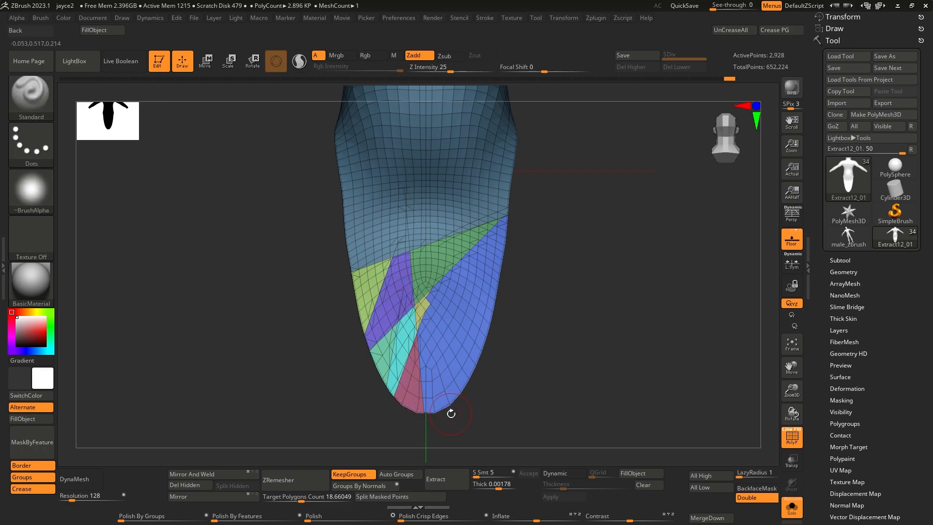
ctrl+shift+drag(427, 427, 476, 239)
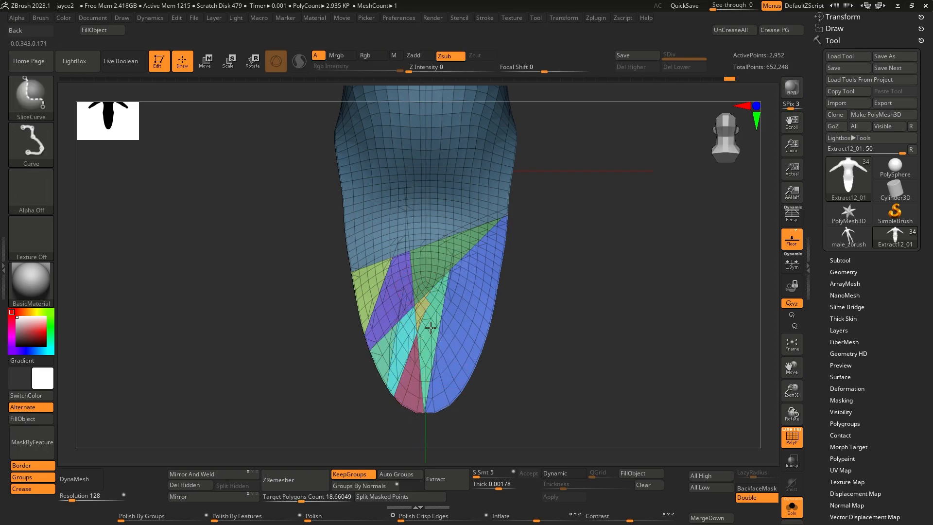
ctrl+shift+drag(431, 328, 466, 248)
mouse_move(495, 376)
mouse_down()
mouse_move(494, 391)
mouse_move(492, 313)
mouse_up()
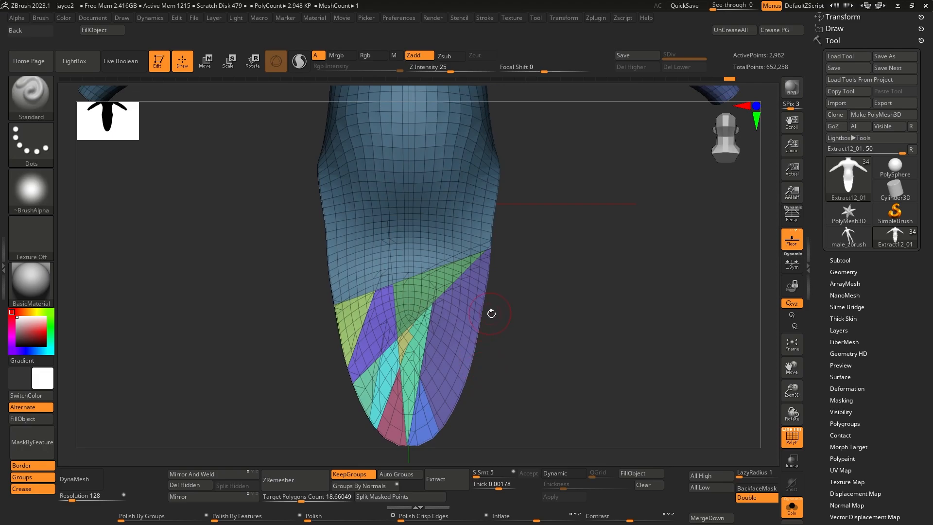
ctrl+shift+drag(483, 375, 445, 247)
mouse_move(542, 356)
mouse_down()
mouse_move(425, 375)
mouse_move(431, 355)
mouse_move(437, 364)
mouse_move(448, 304)
mouse_move(440, 355)
mouse_up()
- Slice diagonals across the coat tail's upper right side, separating a small triangle at the edge from the large strip
key(ctrl+shift)
key(s)
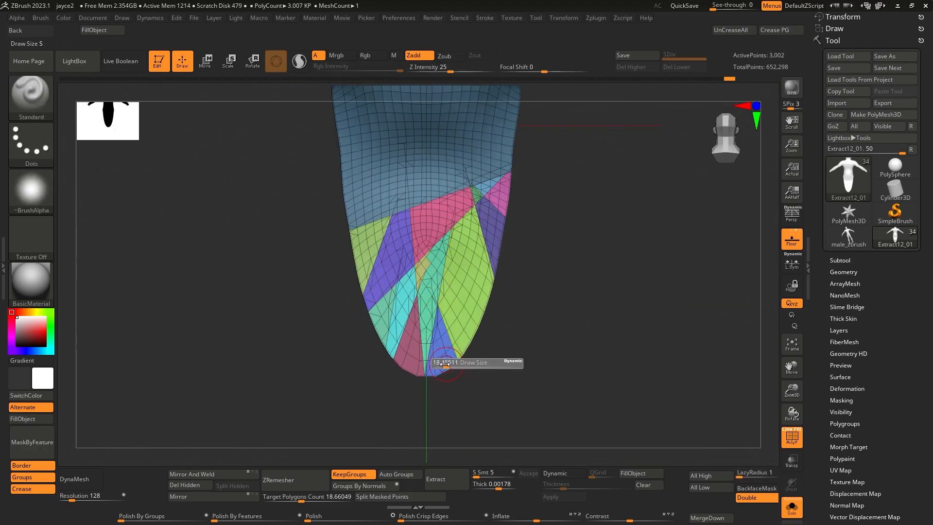
- Switch the visibility brush to SelectRect, then isolate and hide the triangular polygroup at the tail's left edge
key(ctrl+shift)
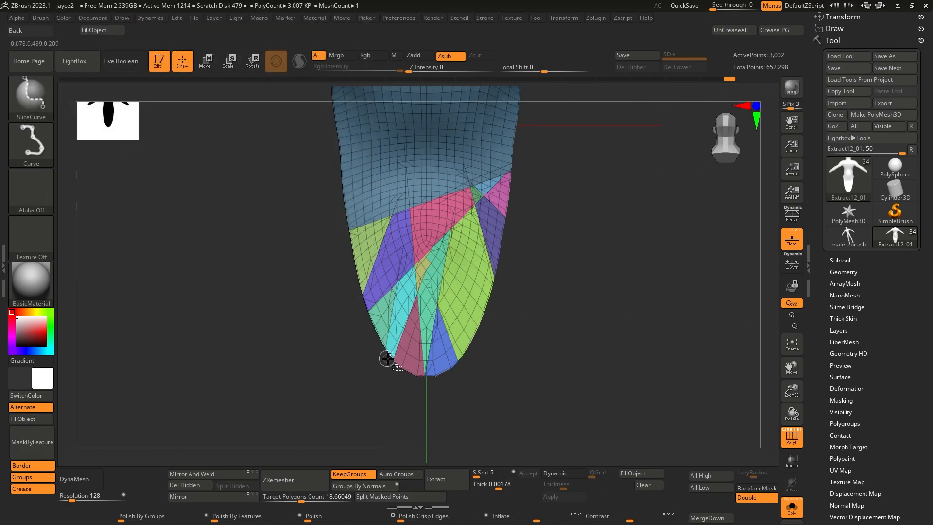
click(42, 104)
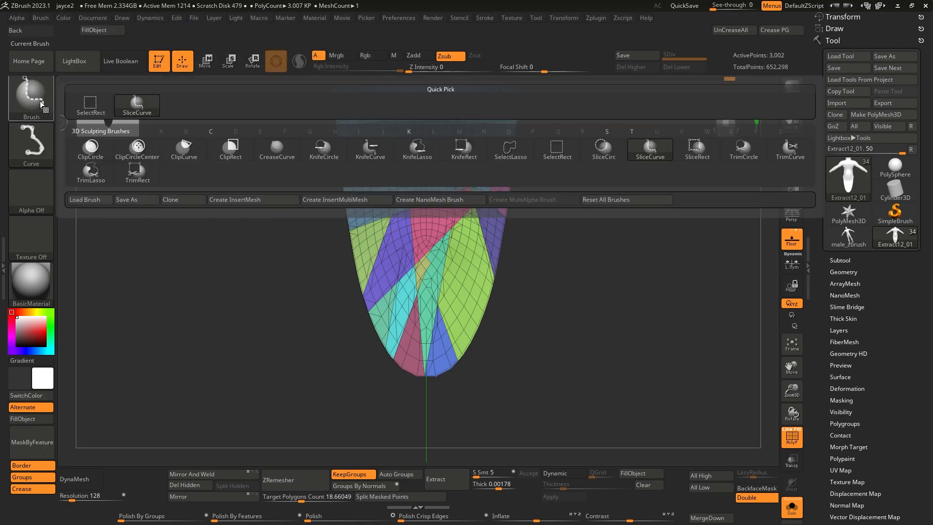
click(112, 106)
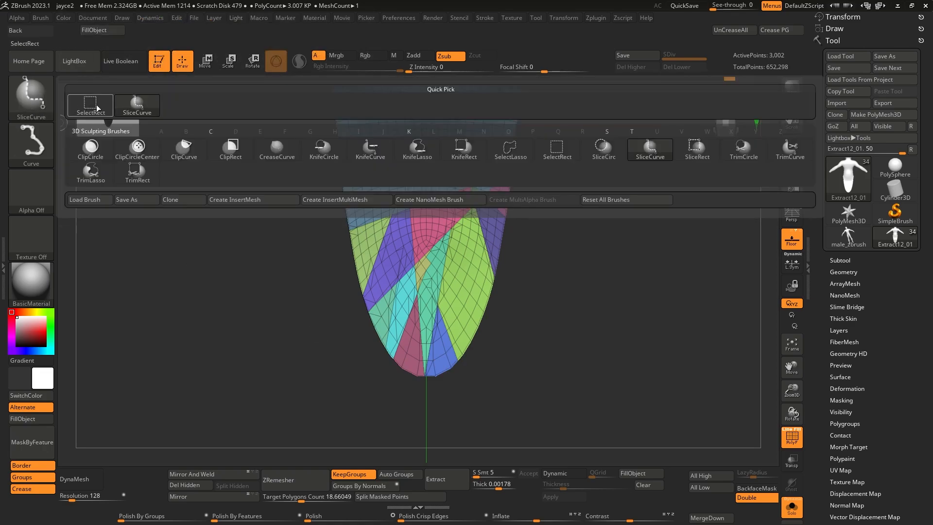
click(97, 108)
ctrl+shift+click(367, 242)
ctrl+shift+click(395, 237)
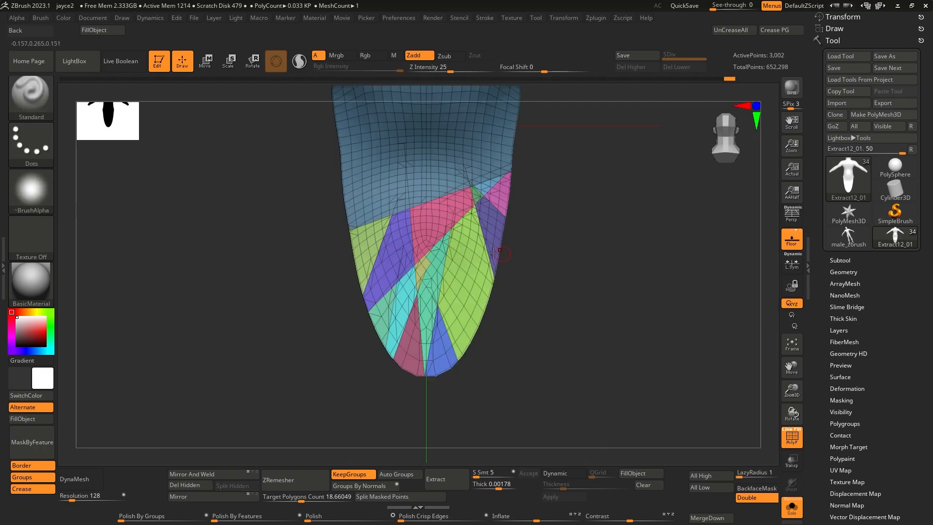
ctrl+shift+click(369, 277)
ctrl+shift+click(409, 332)
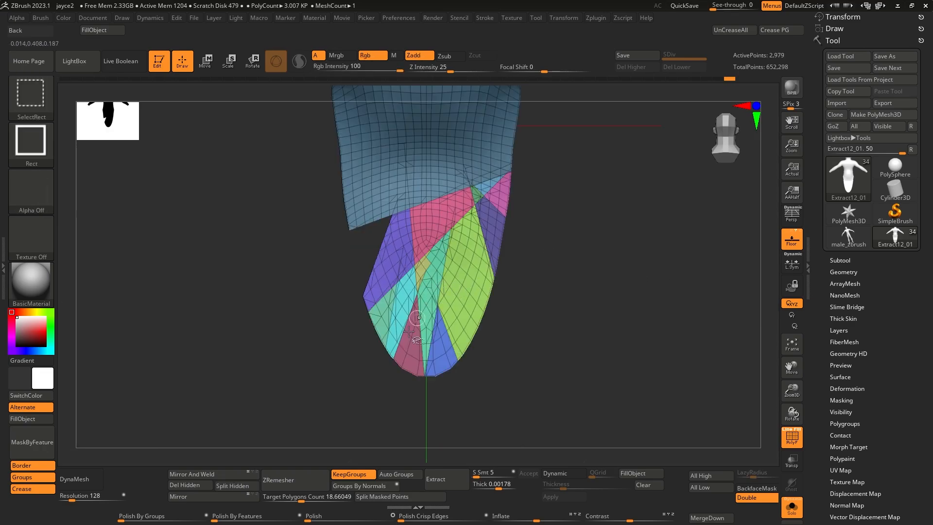
ctrl+shift+click(382, 316)
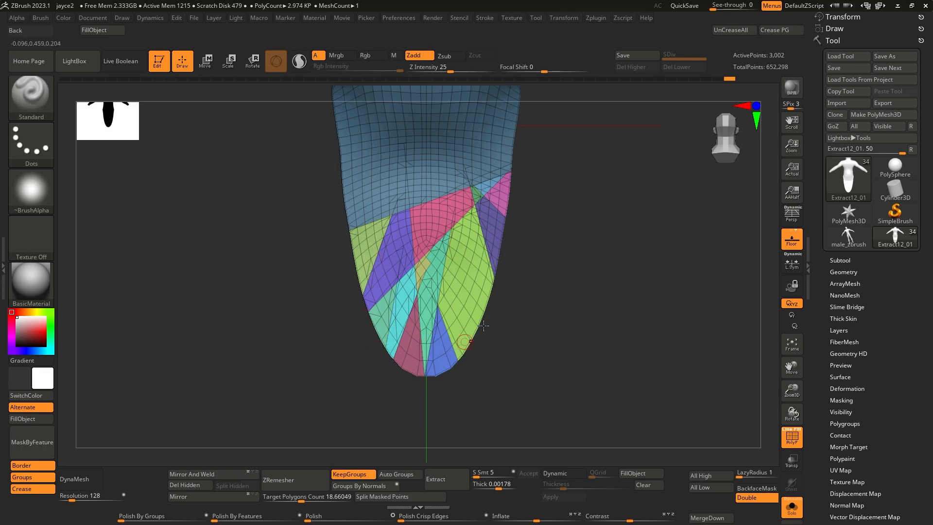
ctrl+shift+click(359, 246)
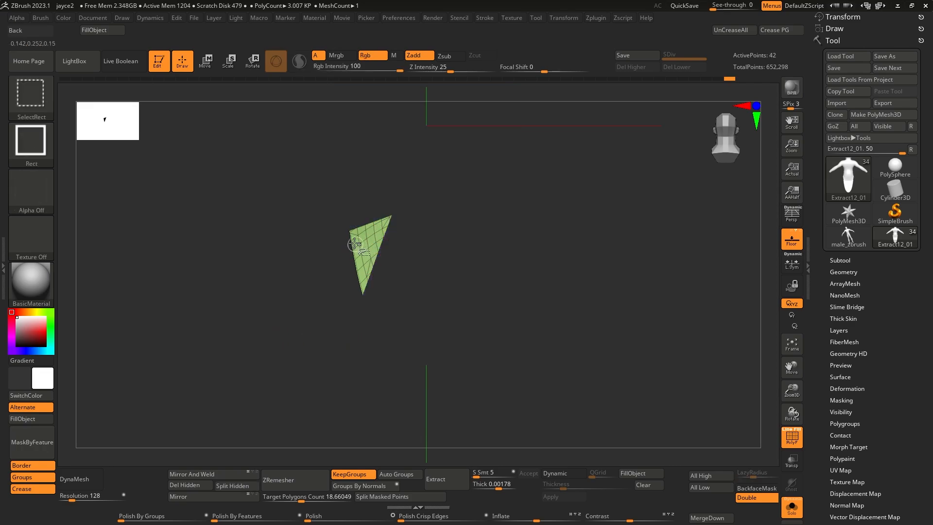
ctrl+shift+drag(537, 201, 731, 363)
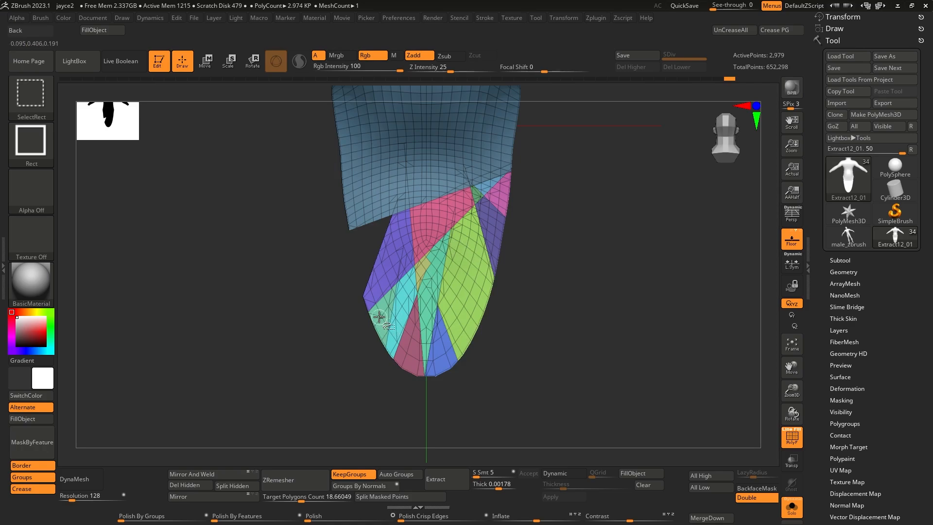
- Hide the remaining unwanted wedge polygroups between the strips along the tail's lower edges and delete the hidden geometry
ctrl+alt+shift+click(470, 284)
key(ctrl+z)
ctrl+alt+shift+click(417, 370)
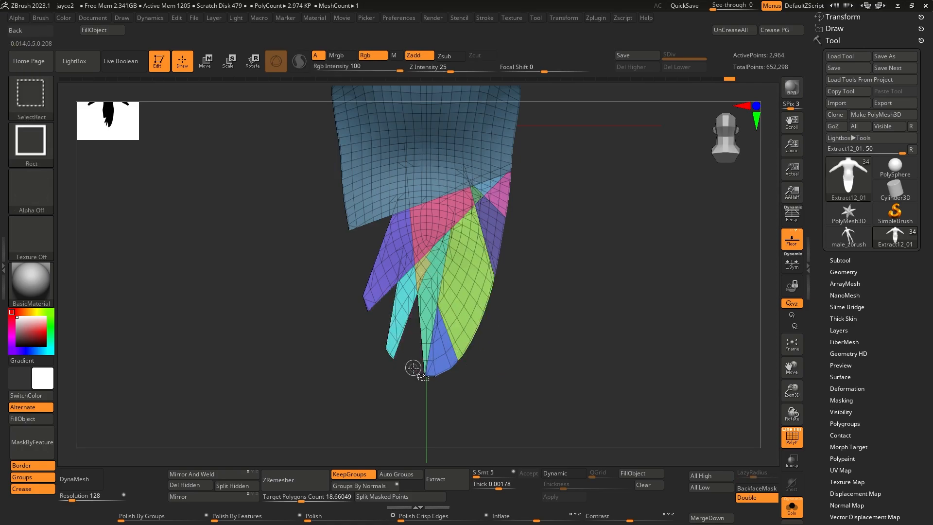
ctrl+alt+shift+click(438, 341)
ctrl+alt+shift+click(492, 234)
drag(493, 233, 484, 370)
drag(568, 266, 335, 452)
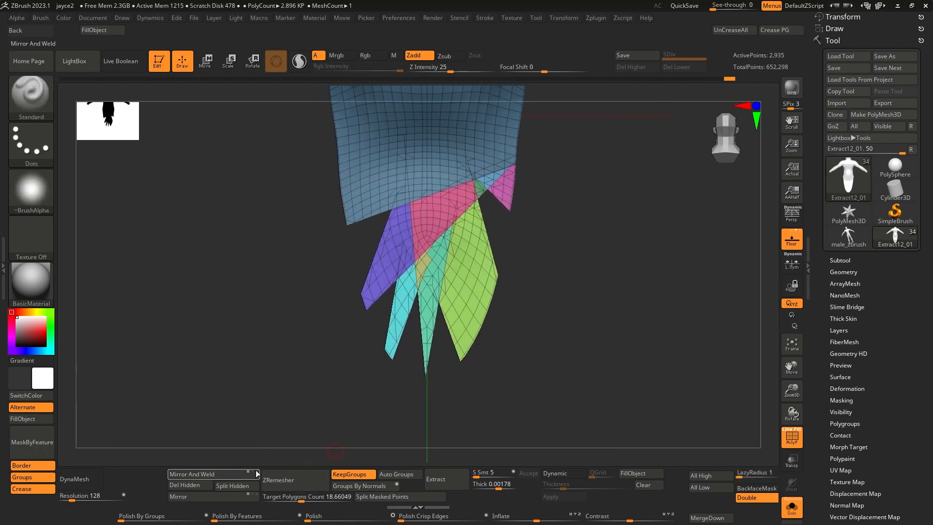
click(200, 487)
- ZRemesh the torn coat with KeepGroups off and a target polygon count of 7.08204
drag(550, 262, 308, 461)
drag(296, 497, 295, 501)
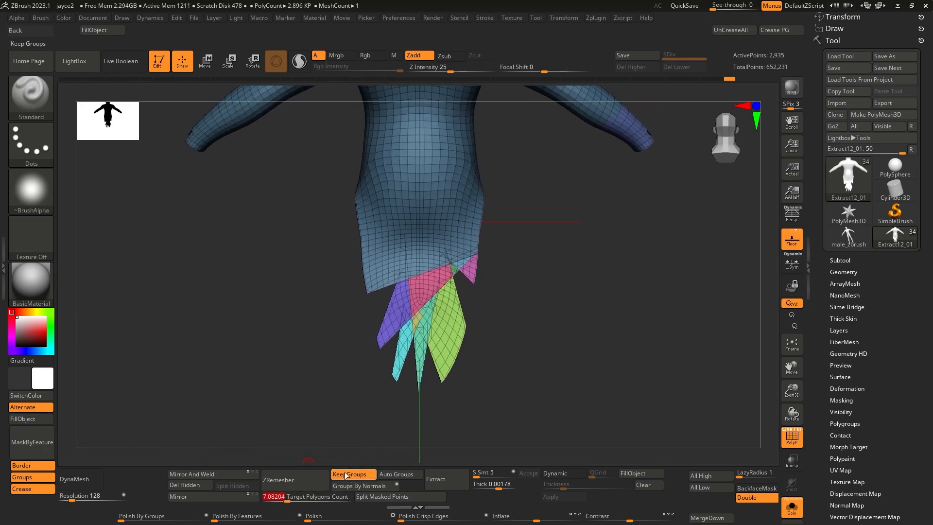
drag(469, 352, 411, 321)
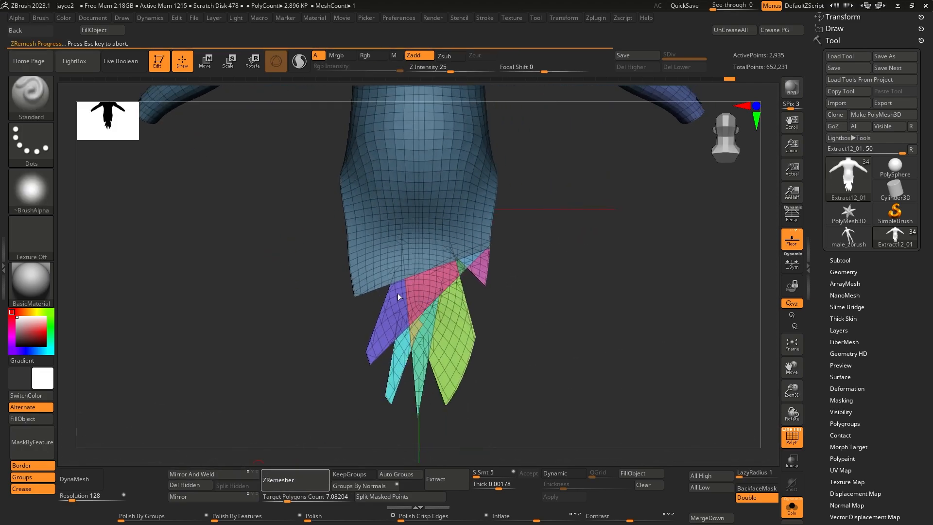
right_drag(419, 308, 430, 330)
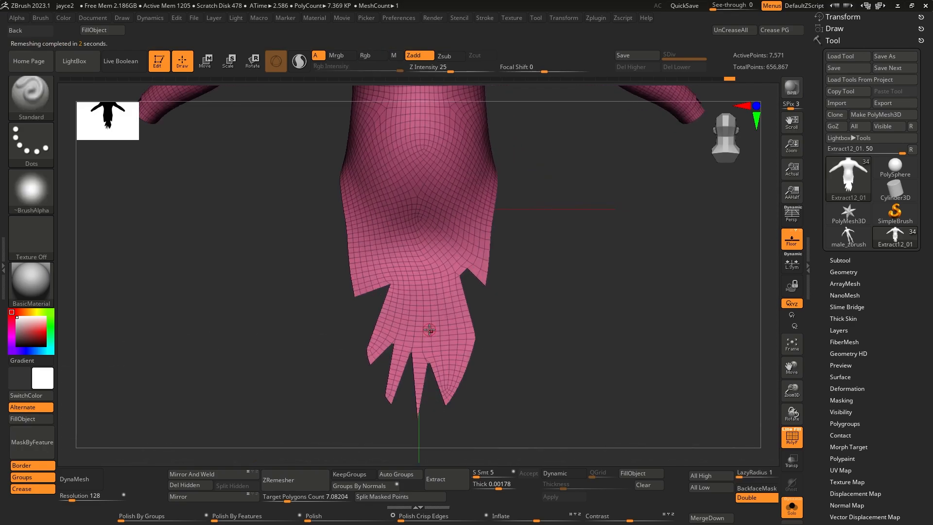
- Bend and lengthen the coat tail's torn strips into irregular ragged points with the Move brush
key(b)
key(m)
key(v)
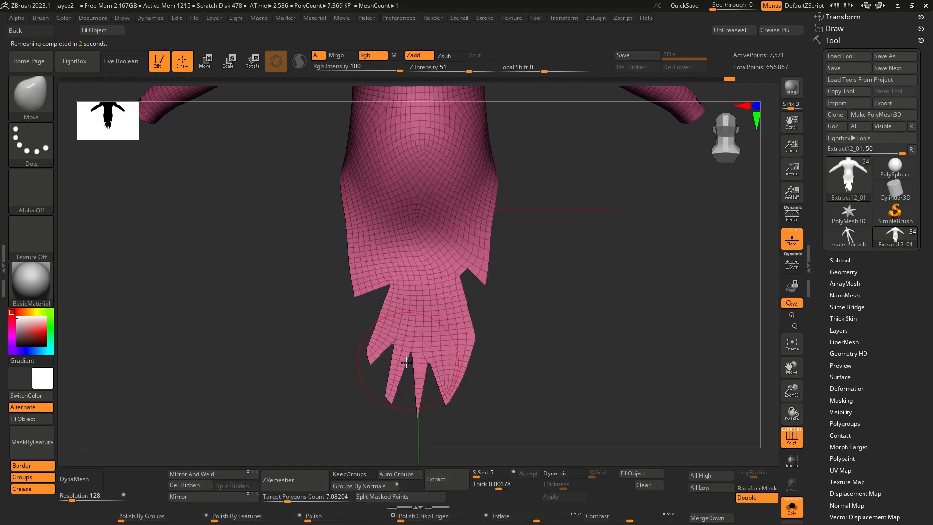
ctrl+right_drag(409, 365, 411, 314)
drag(411, 311, 411, 304)
mouse_move(411, 300)
ctrl+right_down()
mouse_move(432, 384)
mouse_move(433, 340)
ctrl+right_up()
key(s)
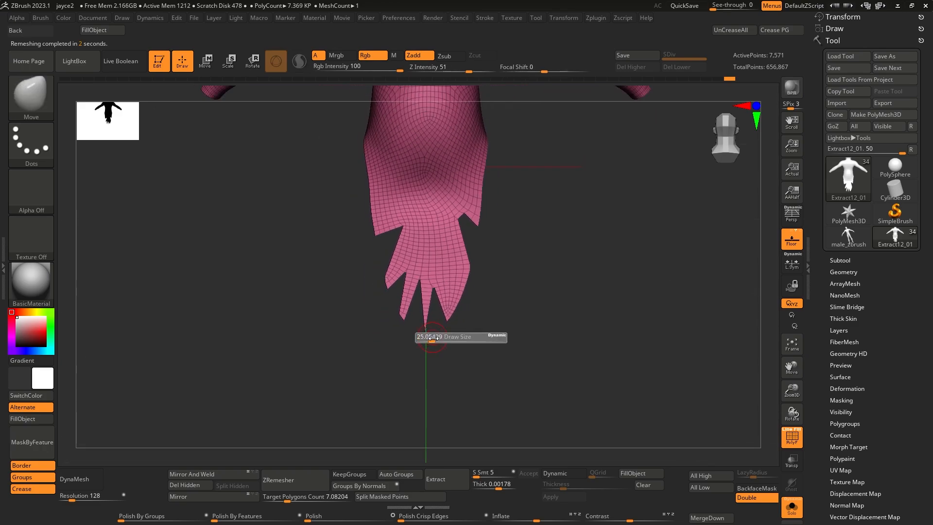
shift+drag(407, 312, 407, 281)
drag(407, 223, 372, 230)
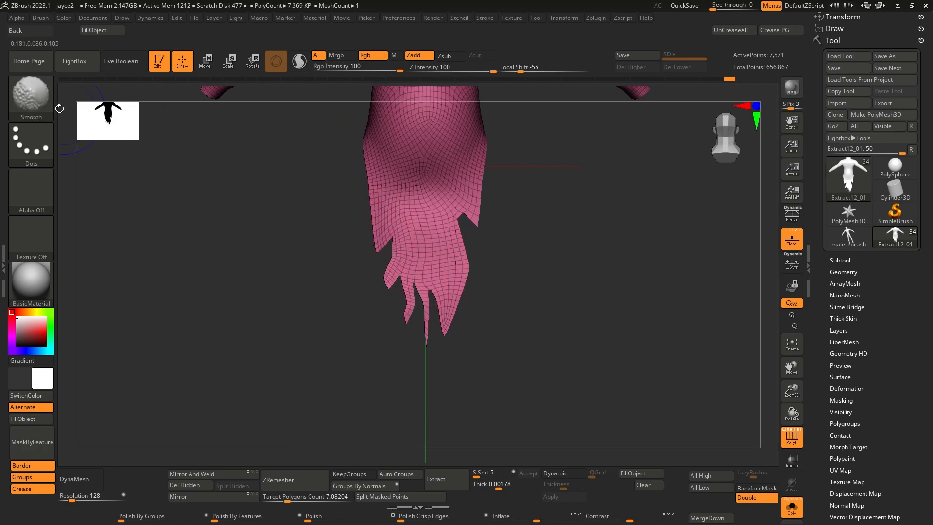
- Frame the whole coat and adjust the right-hand point of its torn hem with the Move brush
key(ctrl+shift+b)
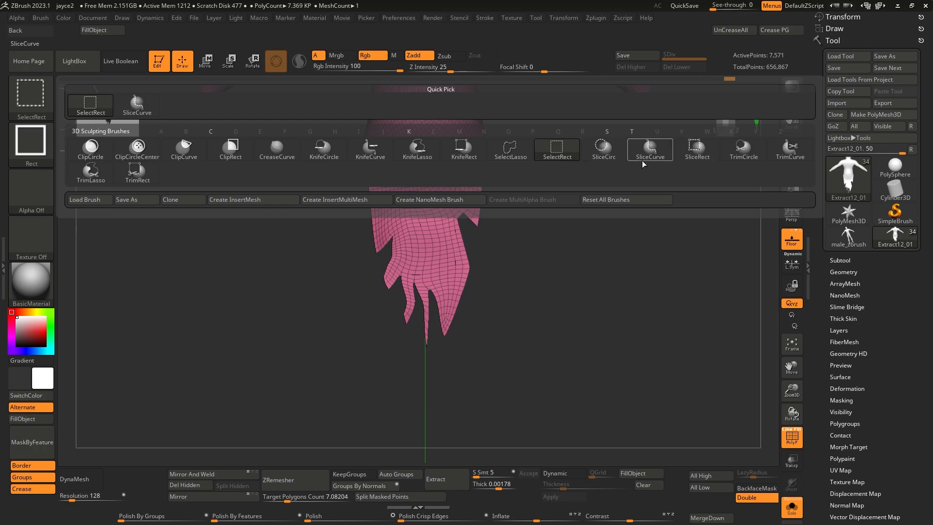
key(f)
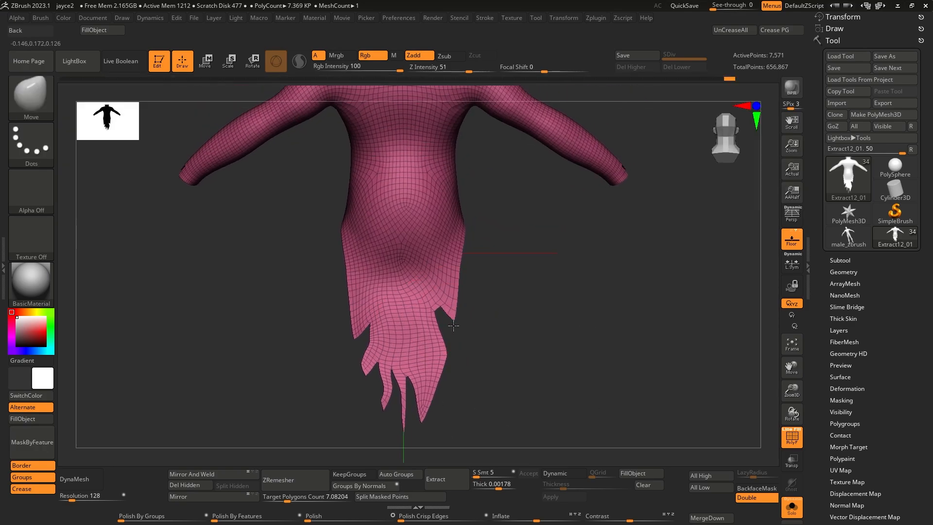
drag(455, 325, 435, 325)
right_drag(389, 352, 325, 335)
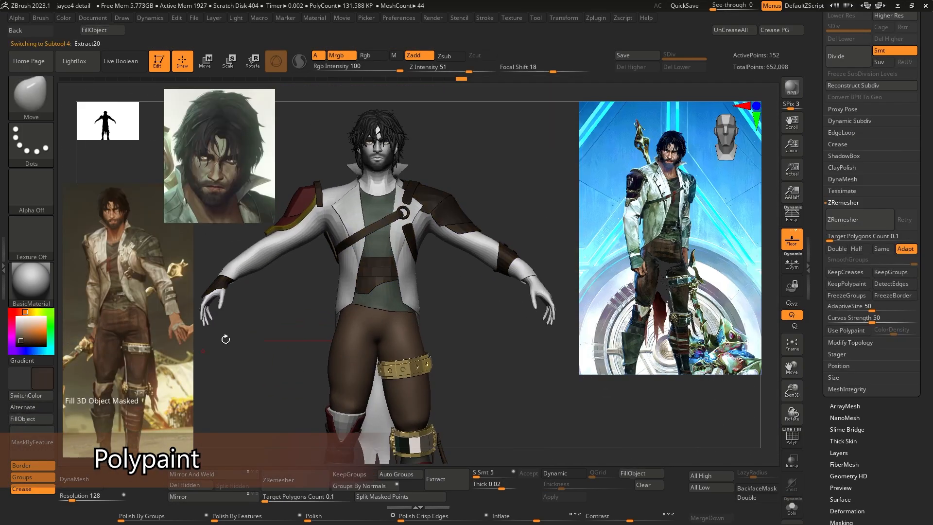
- Select the shoulder armour, chest strap and bracer in turn and polypaint them a dark grey-green fill
click(35, 397)
alt+click(381, 195)
alt+right_drag(382, 270, 368, 311)
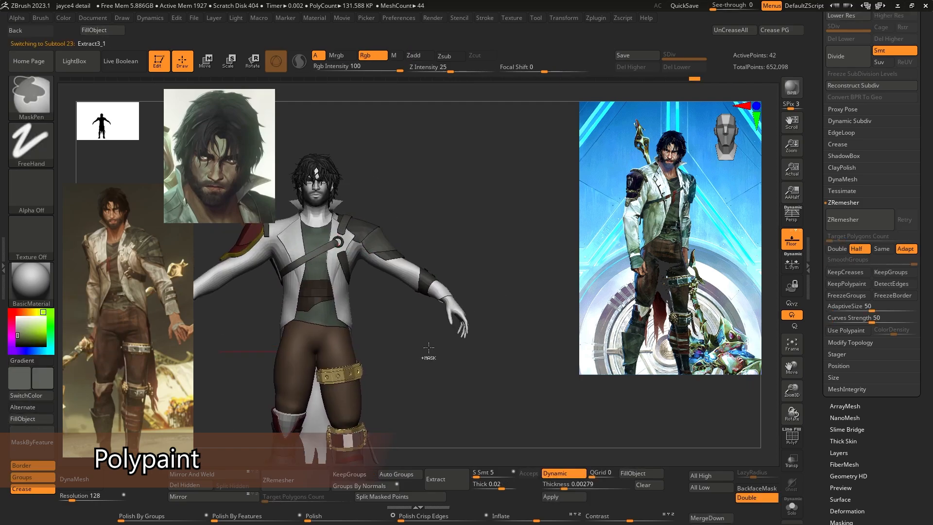
alt+click(392, 249)
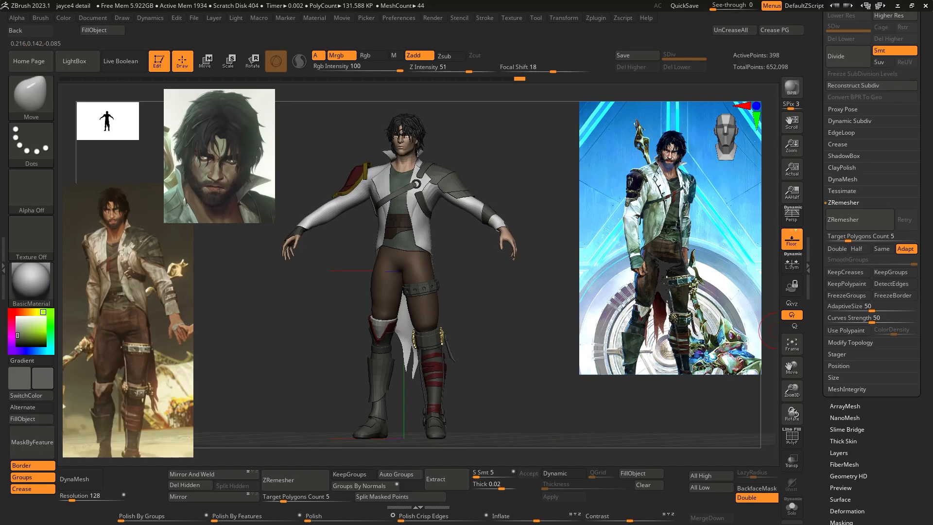
drag(773, 331, 686, 339)
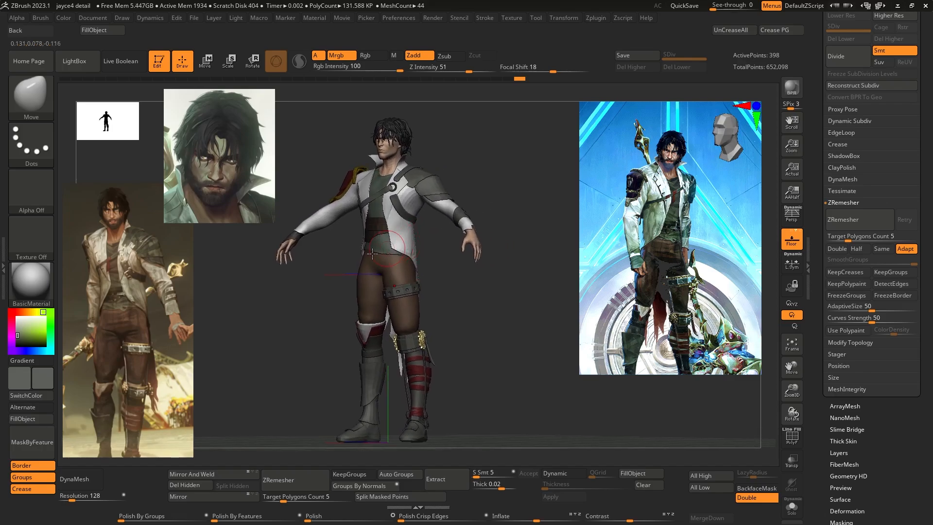
drag(759, 332, 777, 331)
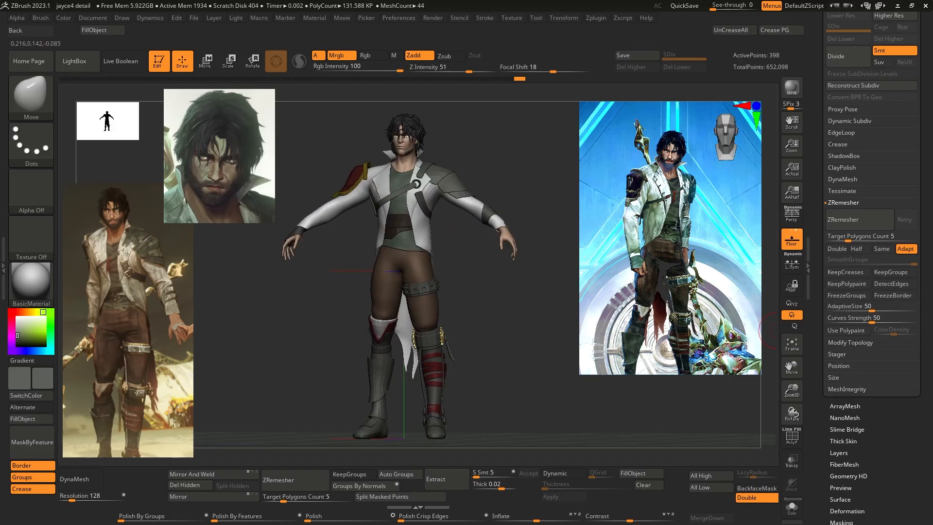
drag(436, 238, 456, 238)
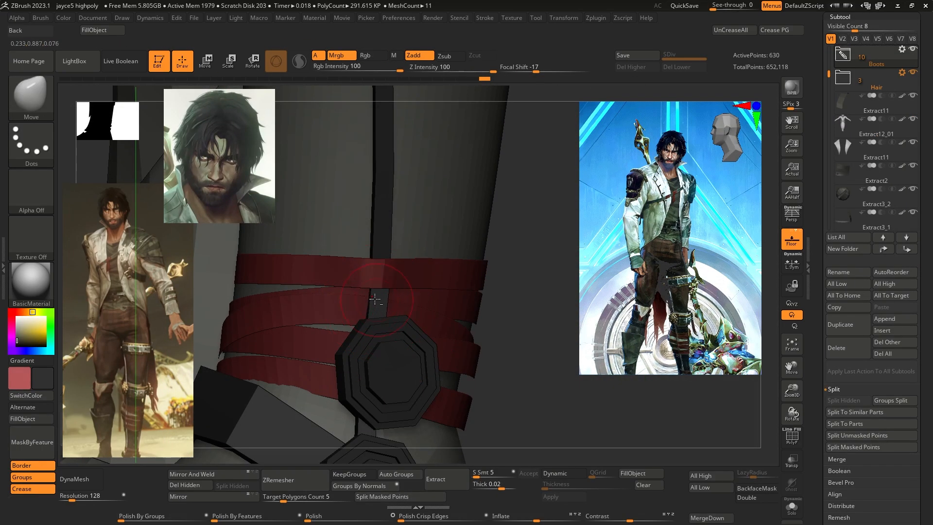
- Turn on double-sided display for the red ankle wraps and hide the reference images
mouse_move(515, 292)
mouse_down()
mouse_move(404, 281)
mouse_move(516, 291)
mouse_up()
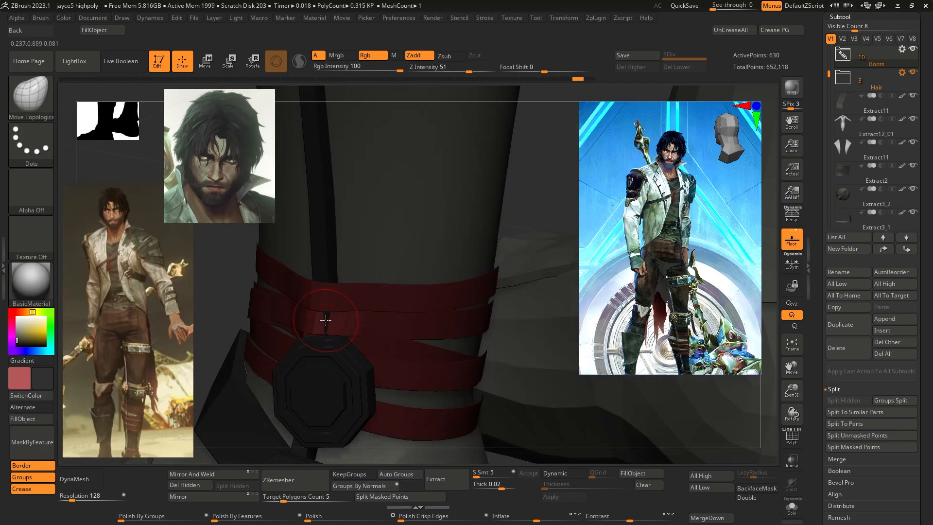
ctrl+right_drag(332, 319, 336, 359)
click(757, 497)
right_drag(437, 330, 421, 306)
key(shift+z)
ctrl+shift+click(479, 289)
mouse_move(478, 292)
right_down()
mouse_move(385, 259)
mouse_move(378, 281)
mouse_move(491, 266)
mouse_move(427, 289)
mouse_move(450, 314)
mouse_move(395, 319)
right_up()
ctrl+shift+click(564, 272)
- Refine the fit of the red wraps around the boot's ankle with the Move and Move Topological brushes
key(b)
key(m)
key(v)
mouse_move(340, 252)
mouse_down()
mouse_move(348, 243)
mouse_move(351, 253)
mouse_up()
mouse_move(351, 253)
right_down()
mouse_move(392, 273)
mouse_move(387, 379)
mouse_move(352, 319)
mouse_move(290, 310)
mouse_move(337, 381)
right_up()
key(b)
key(m)
key(t)
drag(337, 381, 340, 369)
- Turn on Dynamic Subdiv for the thin red ankle wraps
right_drag(340, 370, 506, 457)
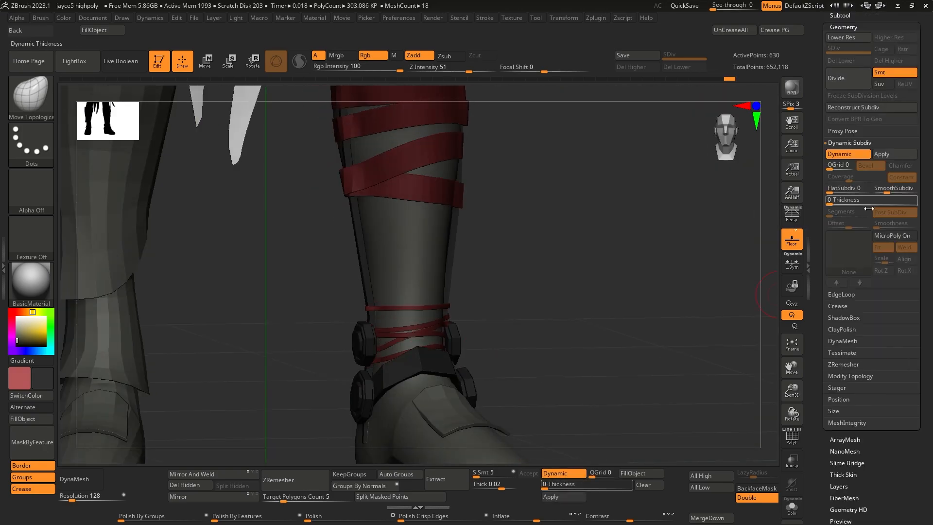
right_drag(418, 272, 462, 302)
key(f)
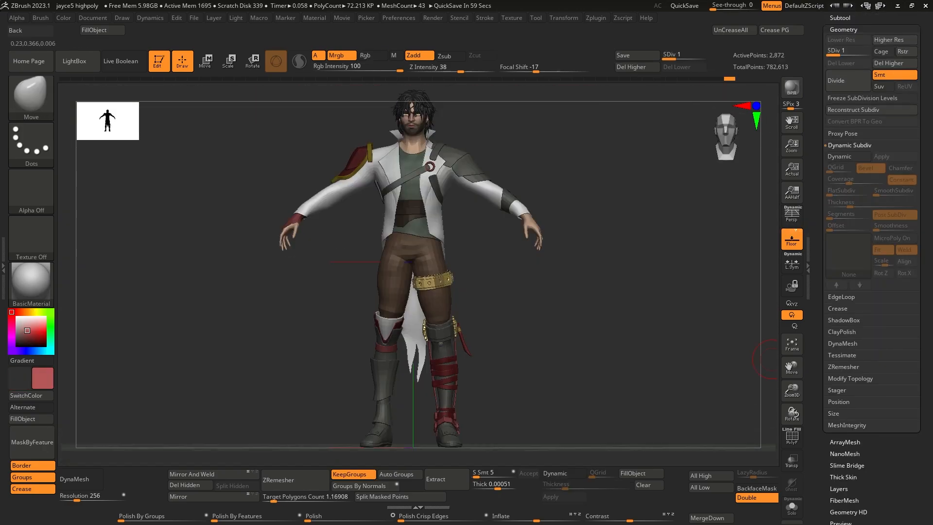
- Inspect the low-resolution torso and clothing, and switch all subtools to their highest subdivision level
right_drag(455, 253, 351, 242)
right_drag(442, 253, 434, 229)
mouse_move(412, 266)
alt+right_down()
mouse_move(417, 219)
mouse_move(419, 418)
mouse_move(476, 273)
mouse_move(491, 205)
mouse_move(449, 440)
alt+right_up()
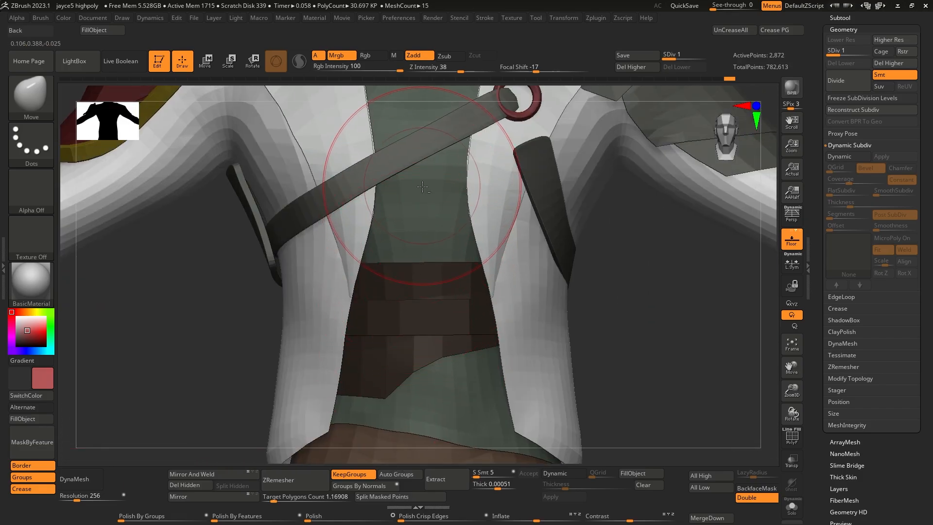
alt+right_drag(430, 185, 391, 443)
mouse_move(398, 190)
alt+right_down()
mouse_move(401, 307)
mouse_move(429, 311)
mouse_move(343, 272)
alt+right_up()
alt+right_drag(448, 376, 447, 162)
click(711, 473)
ctrl+right_drag(546, 306, 470, 309)
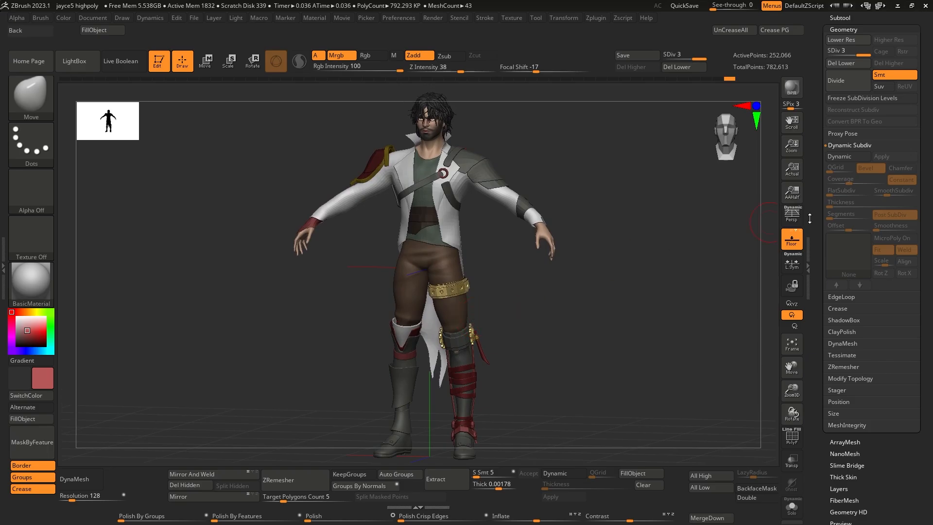